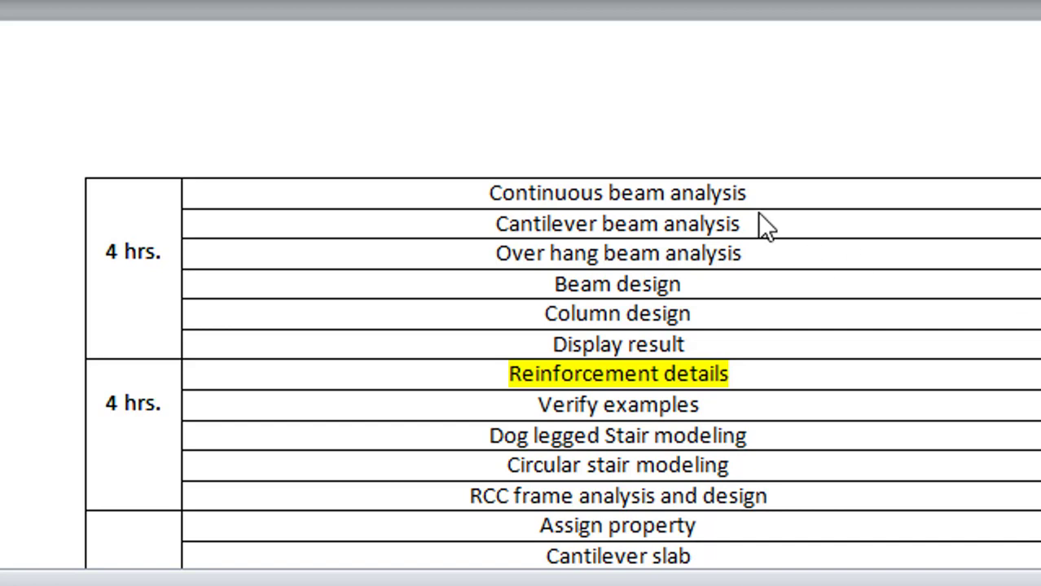
Select 'Continuous beam analysis' in the Word course outline table.
drag(772, 196, 489, 193)
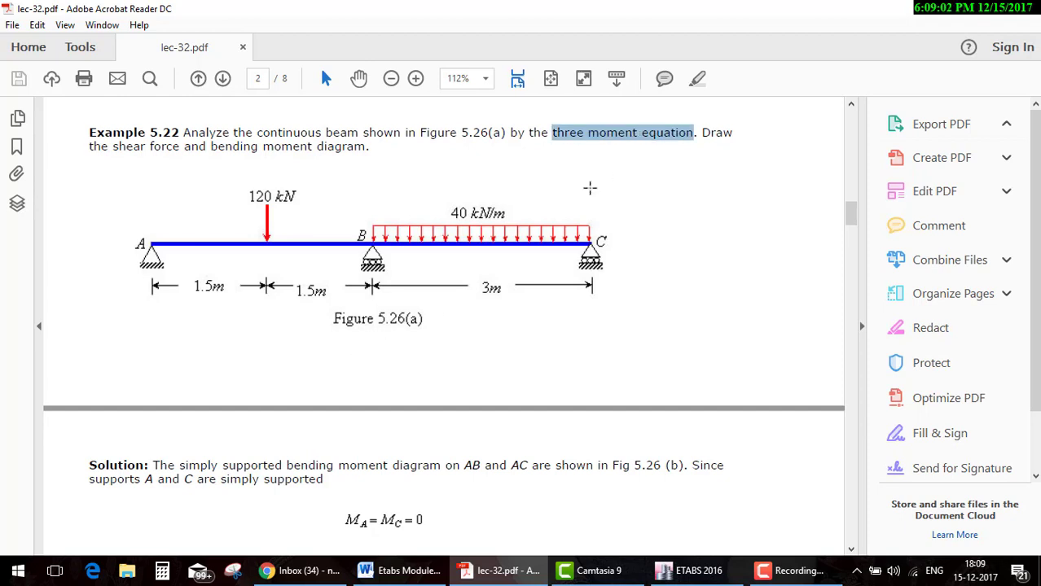
click(589, 187)
click(681, 202)
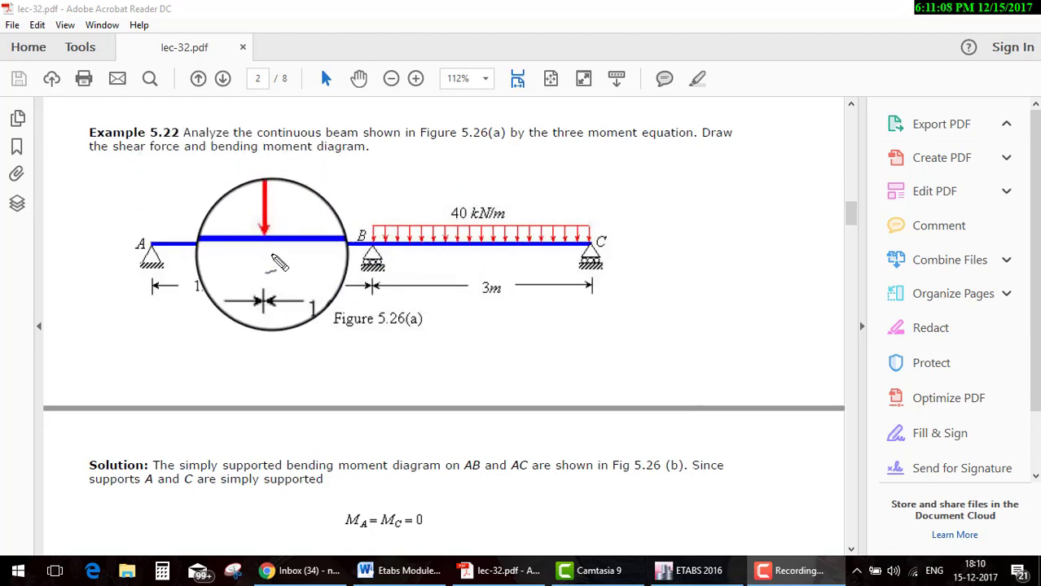
drag(640, 258, 725, 220)
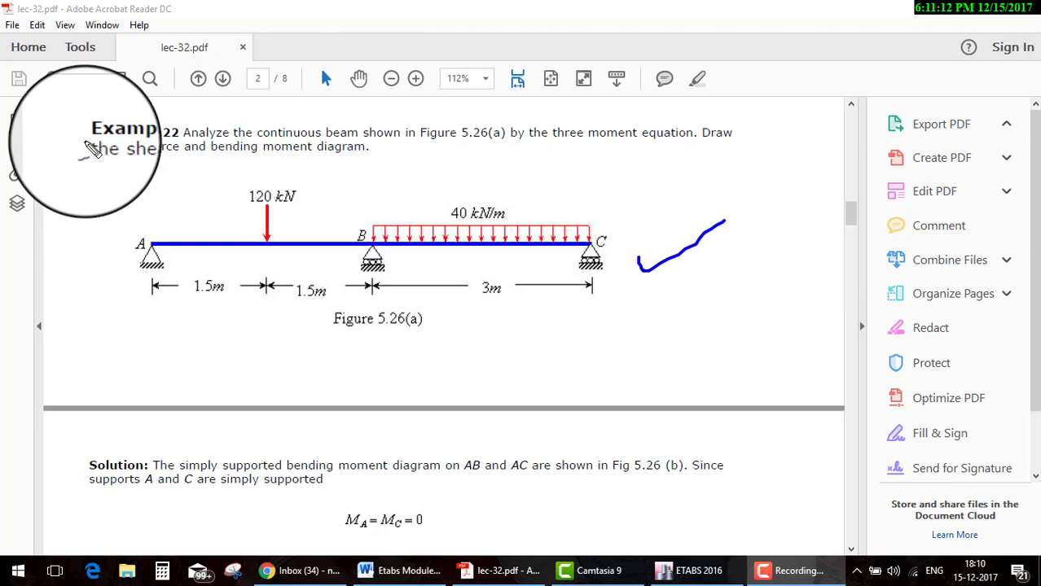
drag(86, 139, 163, 133)
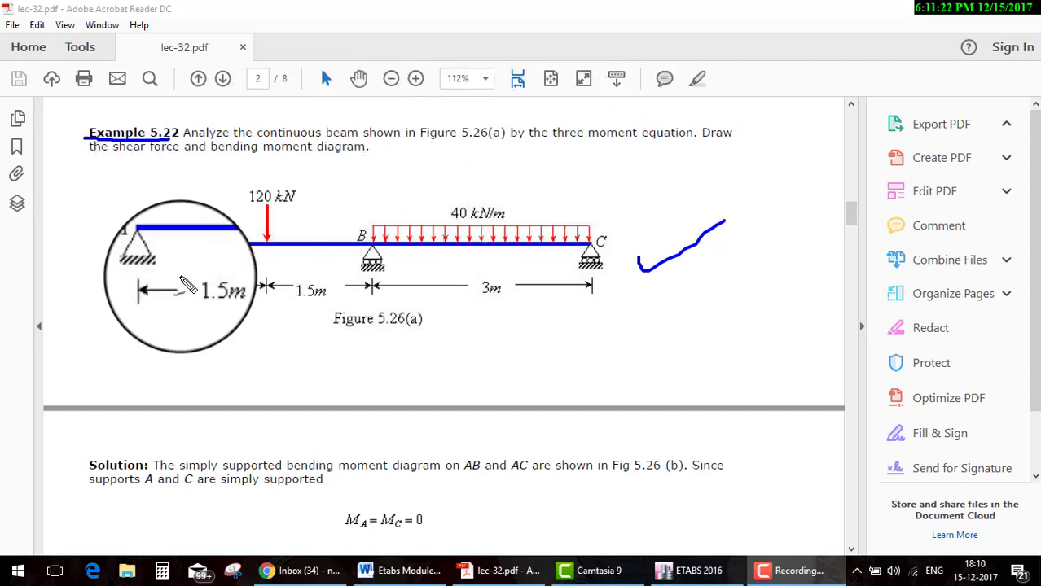
drag(107, 277, 150, 272)
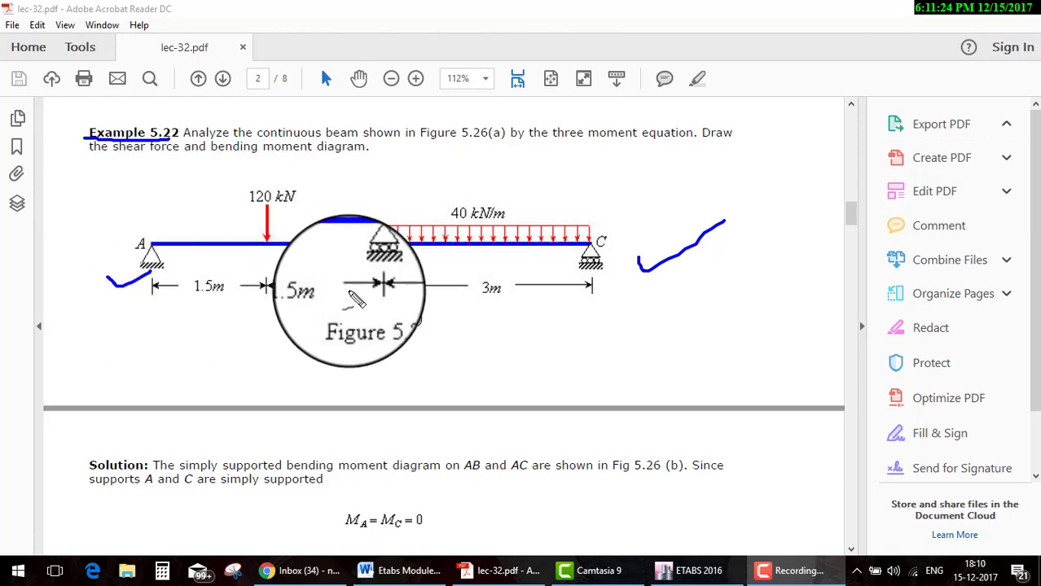
drag(375, 301, 412, 294)
drag(609, 298, 690, 284)
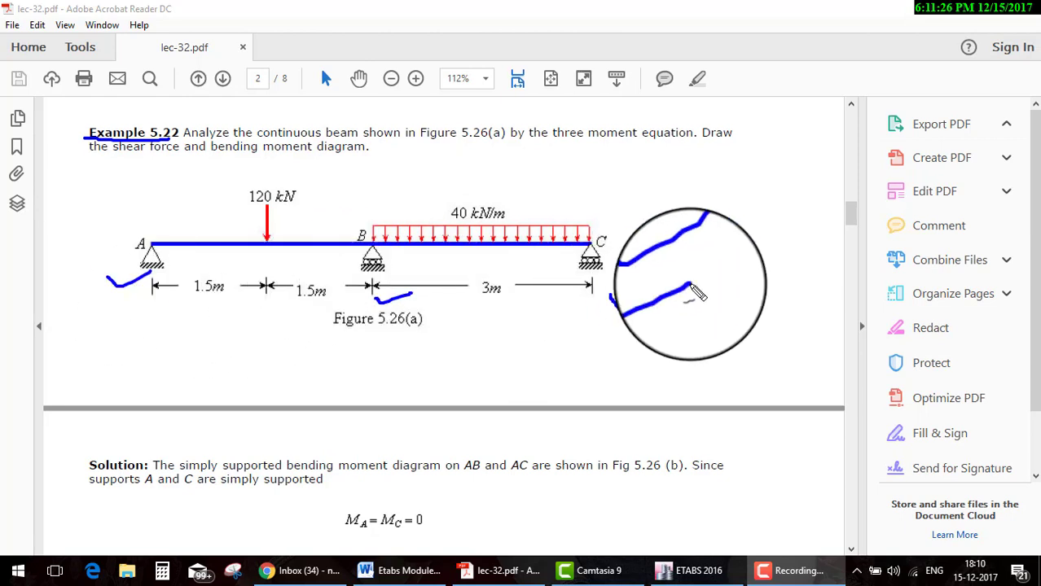
drag(524, 210, 623, 177)
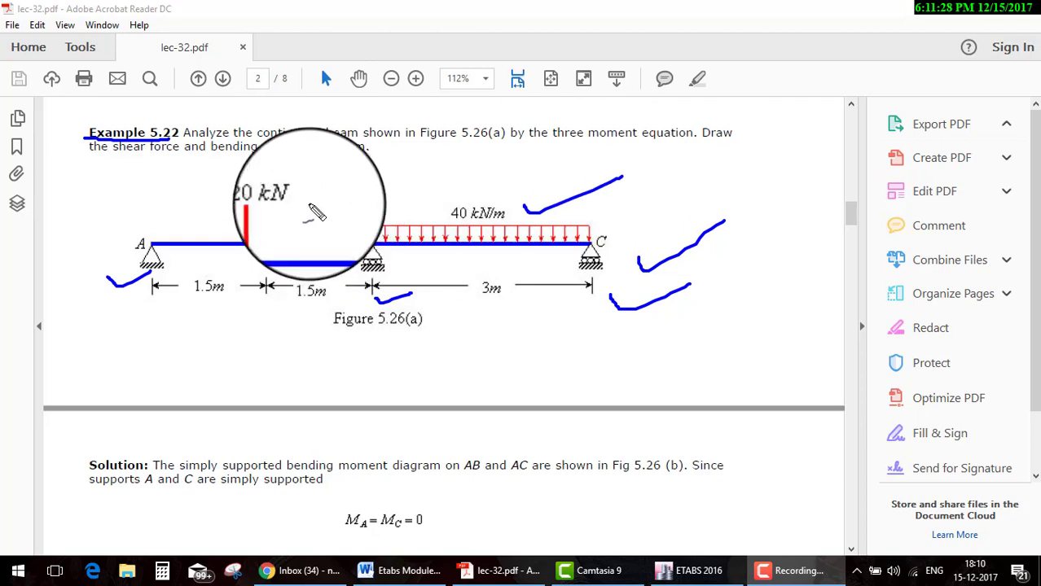
drag(308, 205, 399, 198)
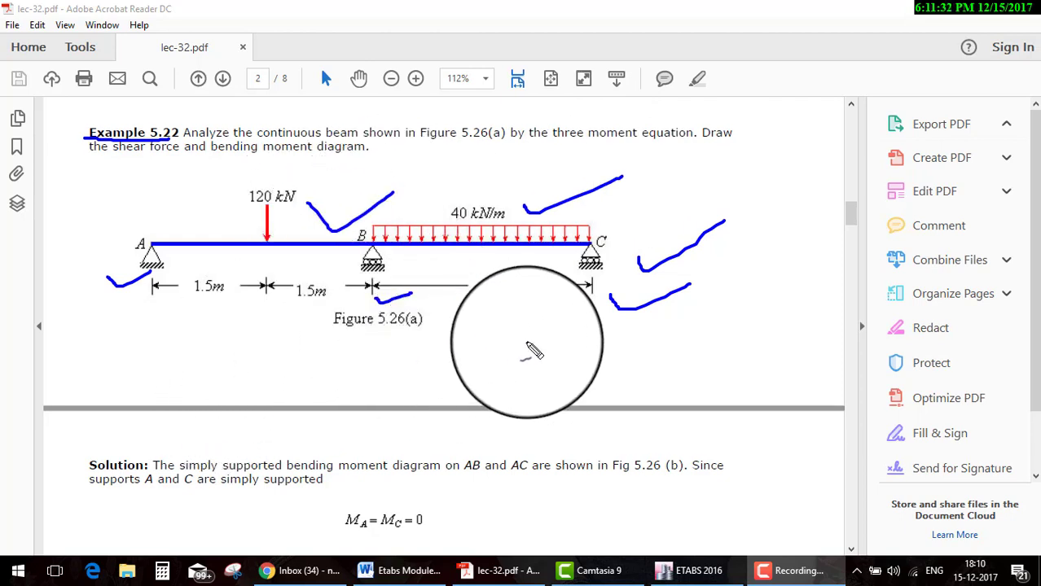
key(Escape)
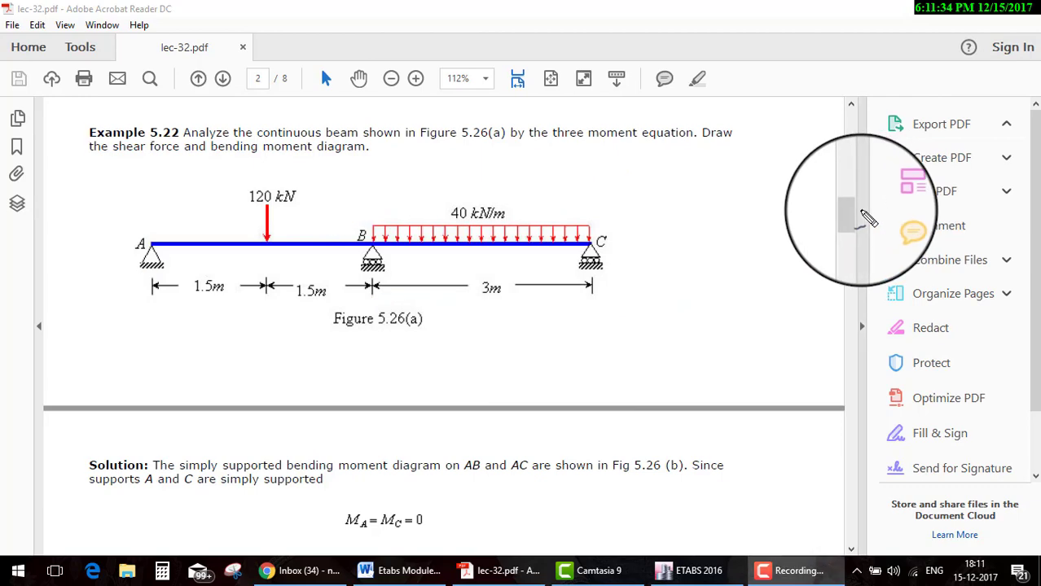
drag(852, 216, 852, 257)
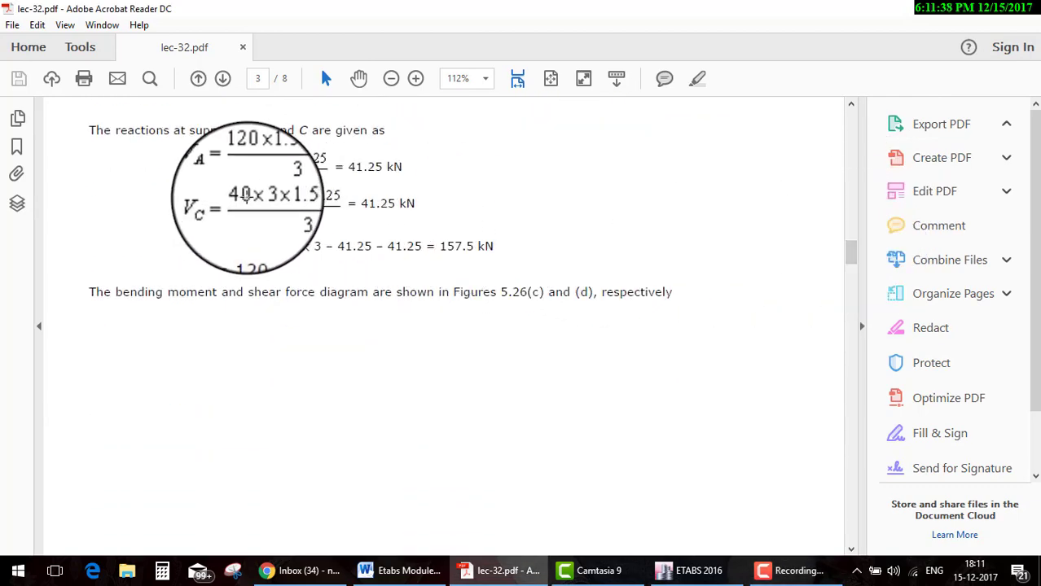
mouse_move(407, 182)
mouse_down()
mouse_move(439, 172)
mouse_move(492, 180)
mouse_up()
drag(496, 239, 651, 208)
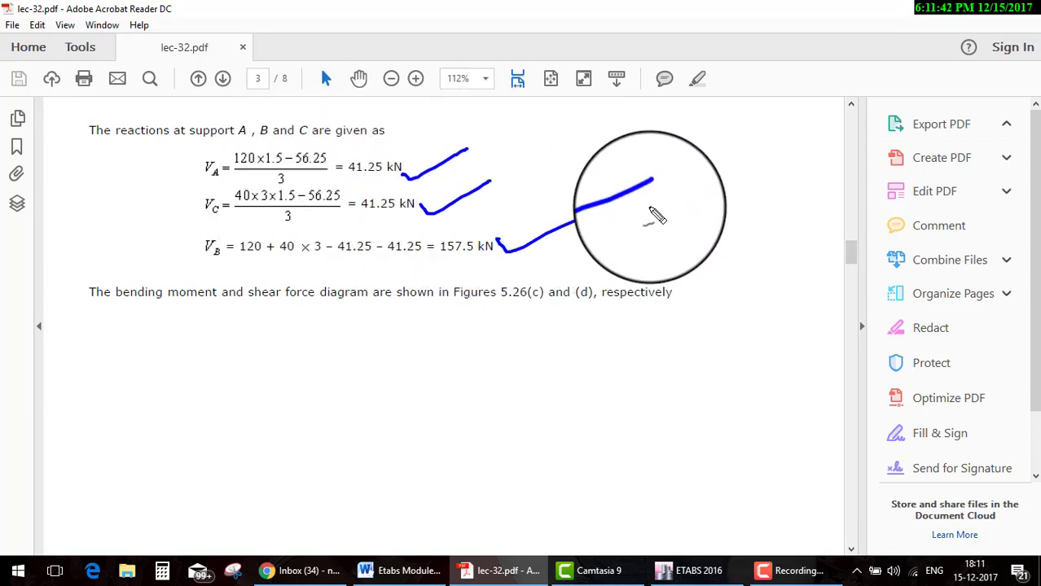
key(Escape)
drag(848, 260, 849, 292)
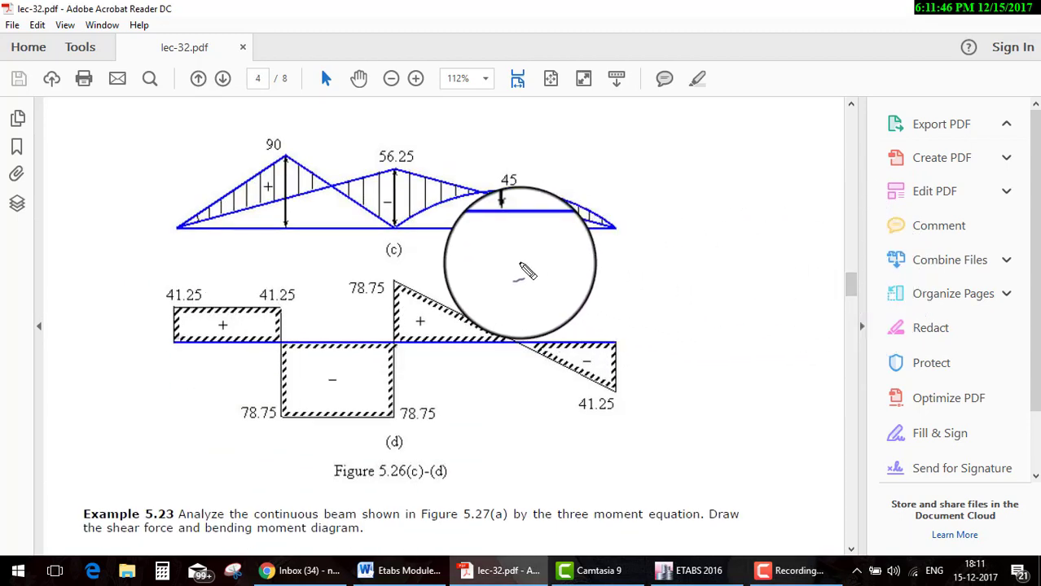
drag(528, 271, 210, 248)
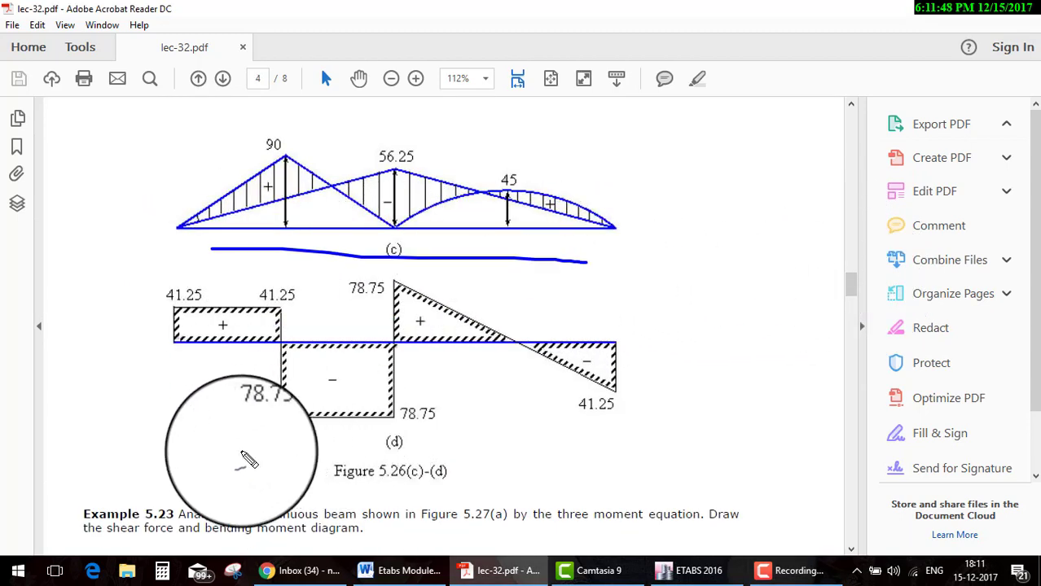
drag(241, 451, 709, 451)
mouse_move(751, 363)
mouse_down()
mouse_move(762, 400)
mouse_move(844, 338)
mouse_up()
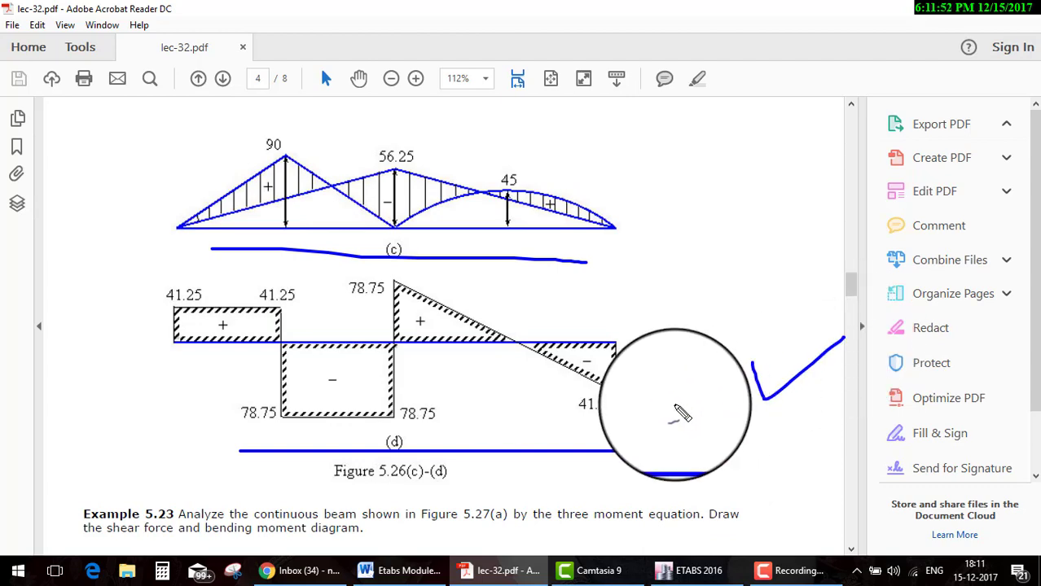
key(Escape)
scroll(686, 348, up, 5)
scroll(686, 348, up, 4)
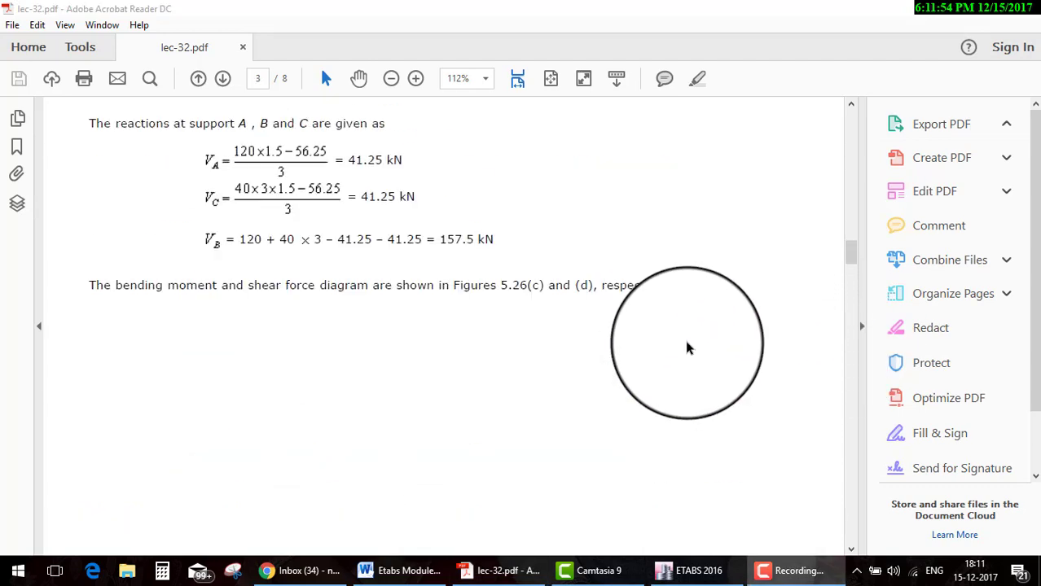
scroll(687, 348, up, 4)
scroll(687, 348, up, 6)
scroll(687, 343, up, 5)
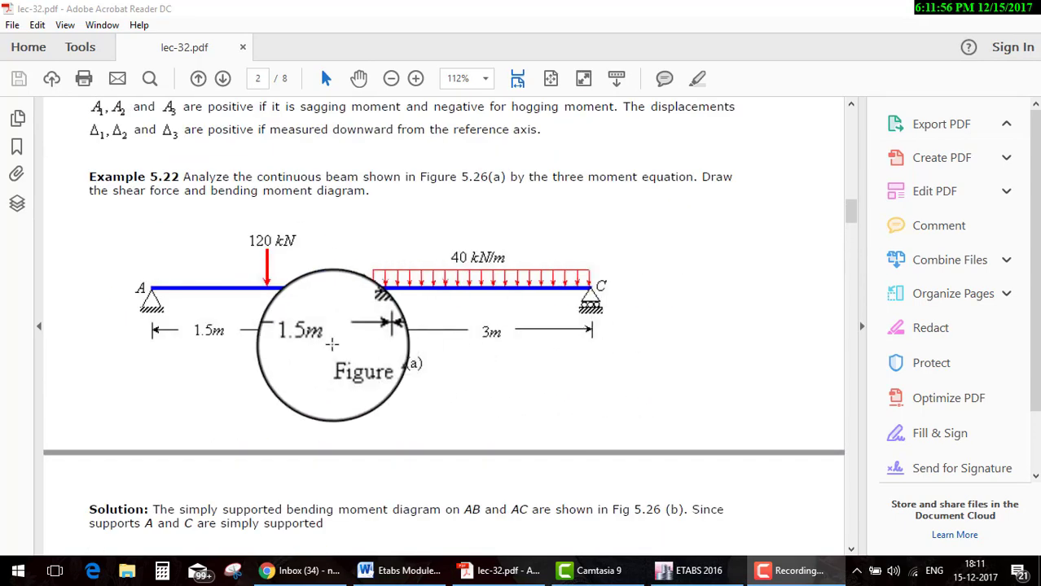
Sketch vertical grid lines in ink through supports A, B and C on the beam figure.
key(ctrl+shift+d)
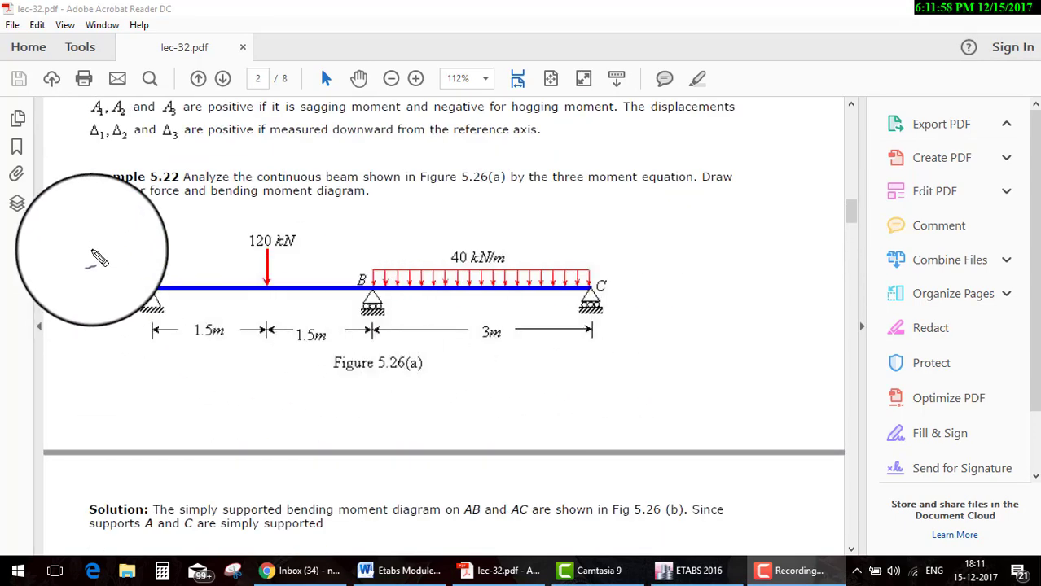
mouse_move(108, 218)
mouse_down()
mouse_move(650, 232)
mouse_move(669, 350)
mouse_move(356, 418)
mouse_move(147, 384)
mouse_move(96, 303)
mouse_move(104, 219)
mouse_up()
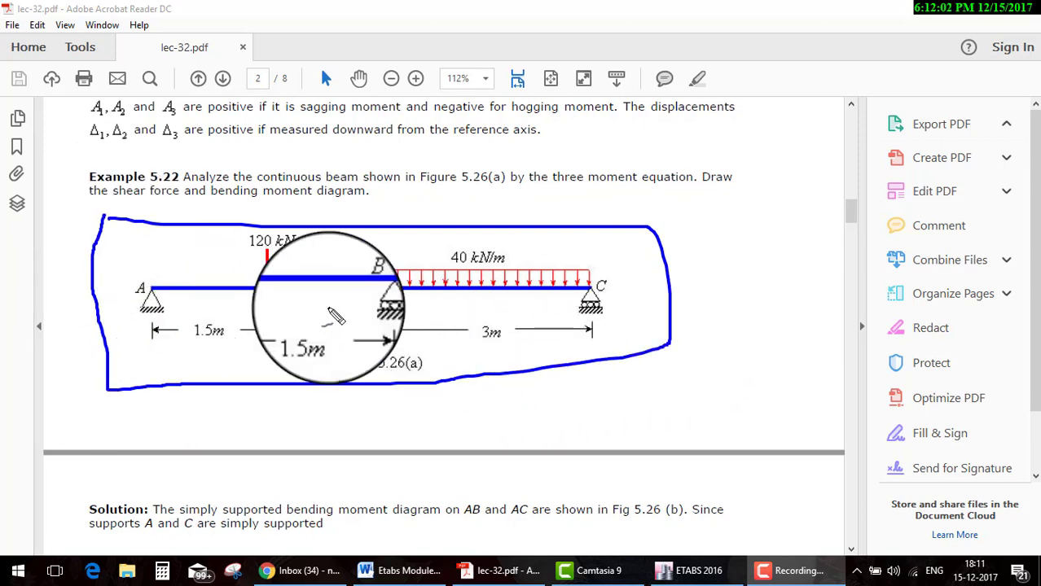
key(Escape)
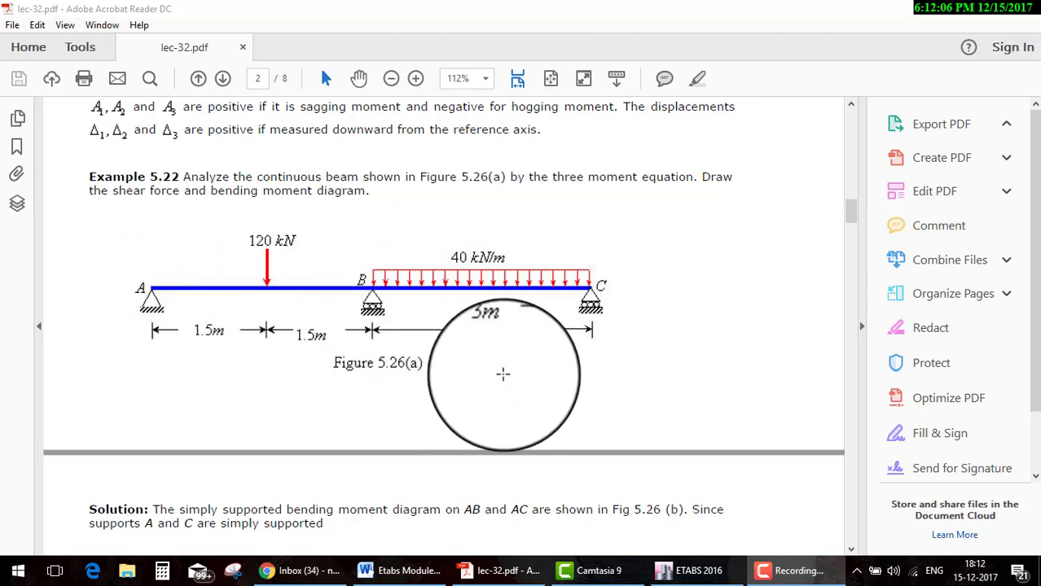
mouse_move(154, 204)
mouse_down()
mouse_move(161, 244)
mouse_move(149, 332)
mouse_up()
drag(144, 389, 140, 425)
drag(374, 207, 373, 421)
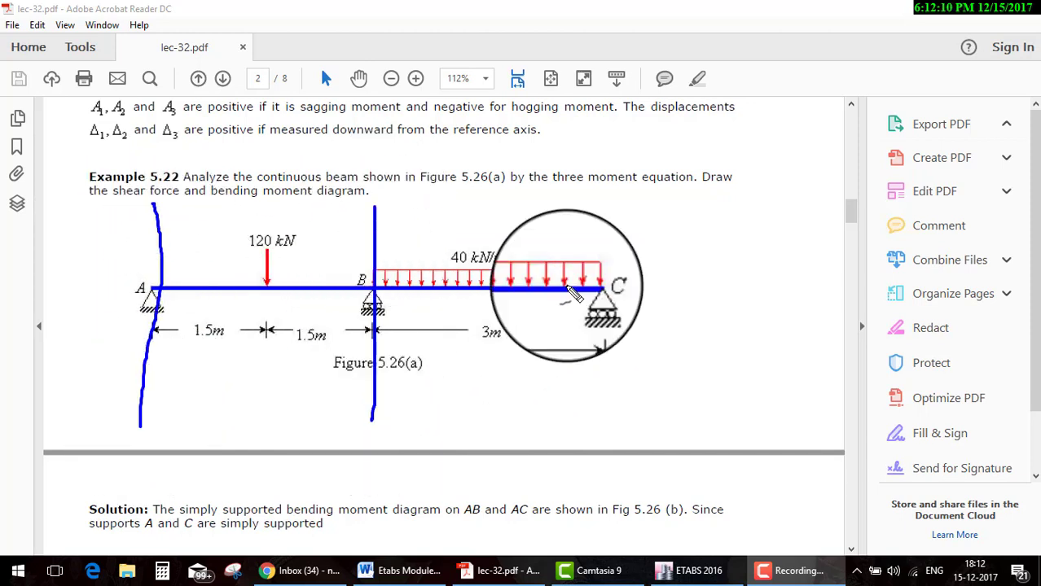
drag(589, 208, 592, 417)
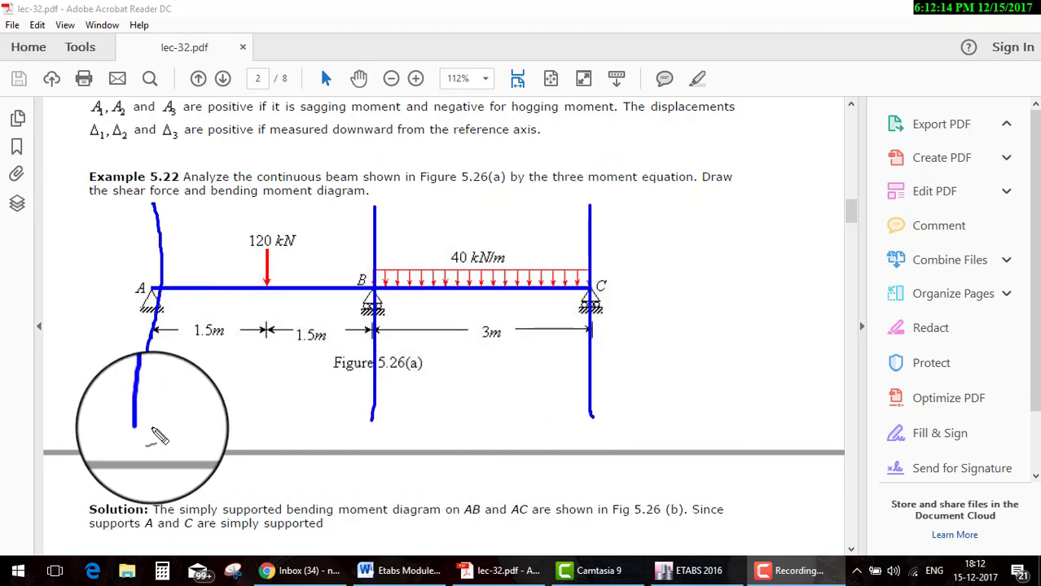
Draw a labelled horizontal X axis with an arrowhead and a vertical axis on the figure.
drag(97, 424, 721, 405)
mouse_move(651, 381)
mouse_down()
mouse_move(700, 417)
mouse_move(666, 441)
mouse_up()
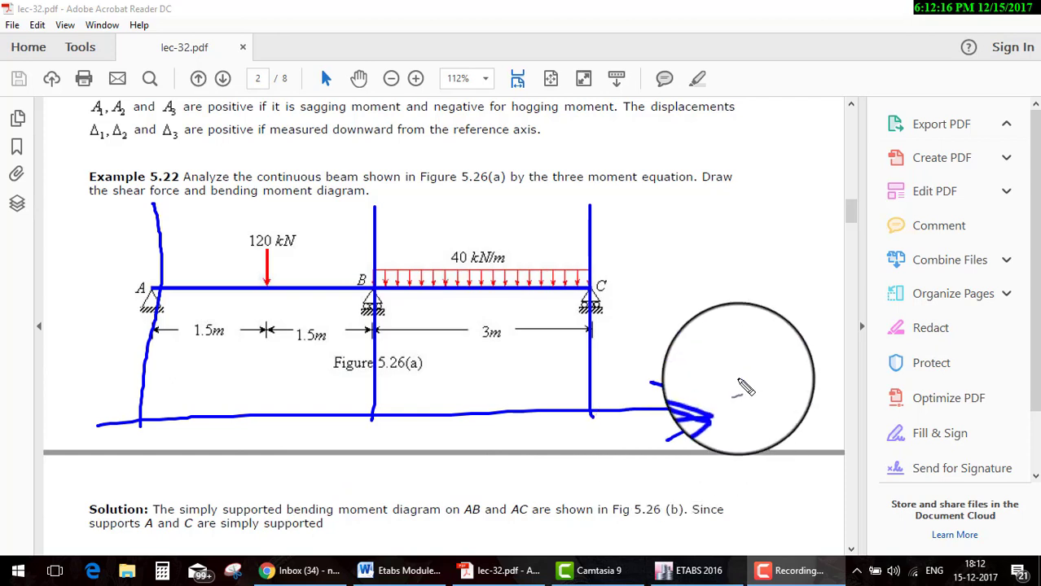
drag(729, 376, 721, 422)
mouse_move(763, 371)
mouse_down()
mouse_move(757, 381)
mouse_move(805, 393)
mouse_up()
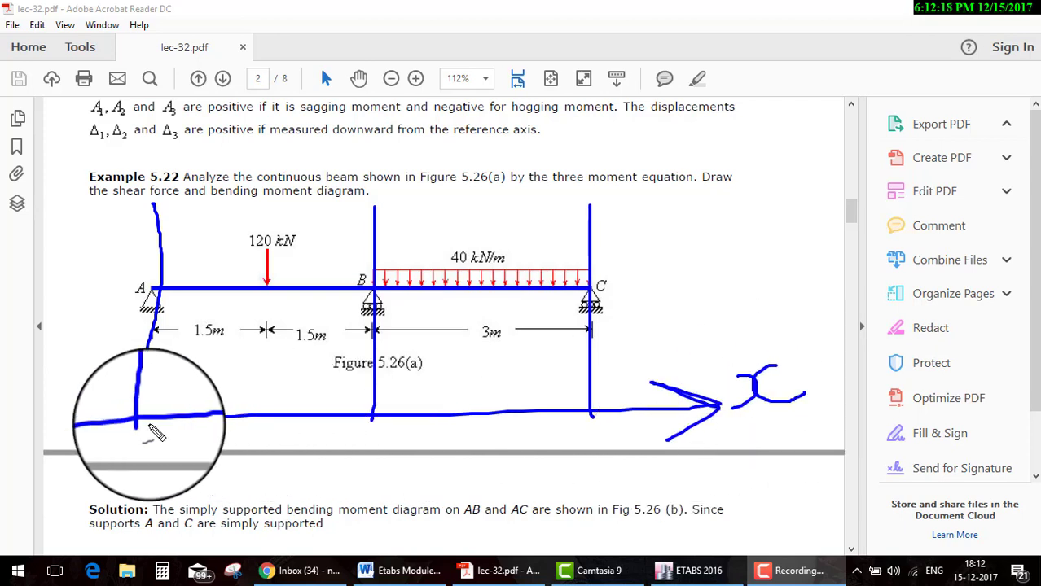
mouse_move(102, 424)
mouse_down()
mouse_move(105, 257)
mouse_move(86, 236)
mouse_move(134, 253)
mouse_up()
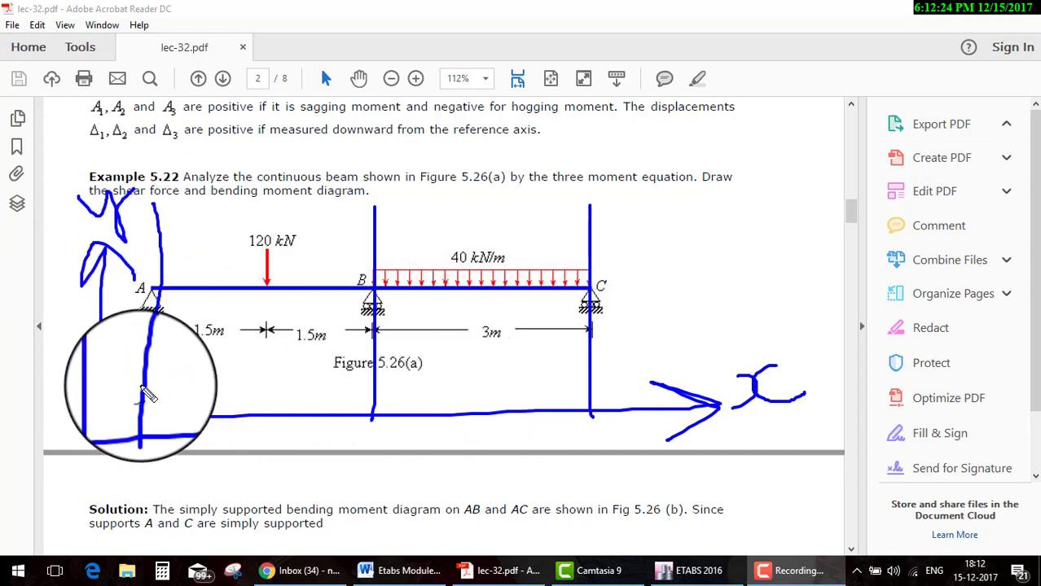
Mark the span ticks and write 3m under spans AB and BC, then clear the ink.
drag(160, 386, 214, 350)
drag(389, 370, 453, 359)
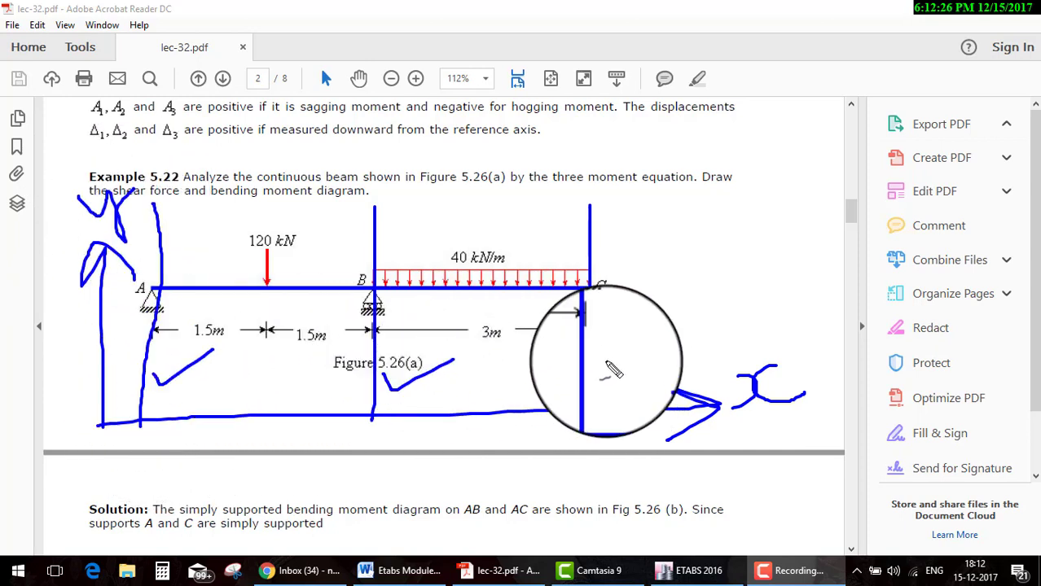
drag(607, 363, 699, 352)
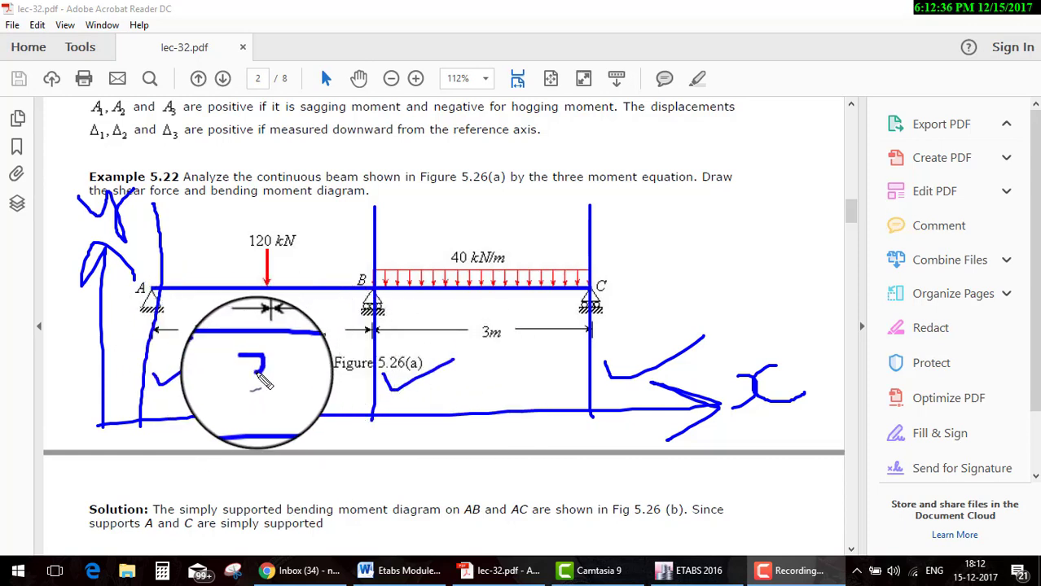
mouse_move(261, 376)
mouse_down()
mouse_move(254, 386)
mouse_move(330, 371)
mouse_up()
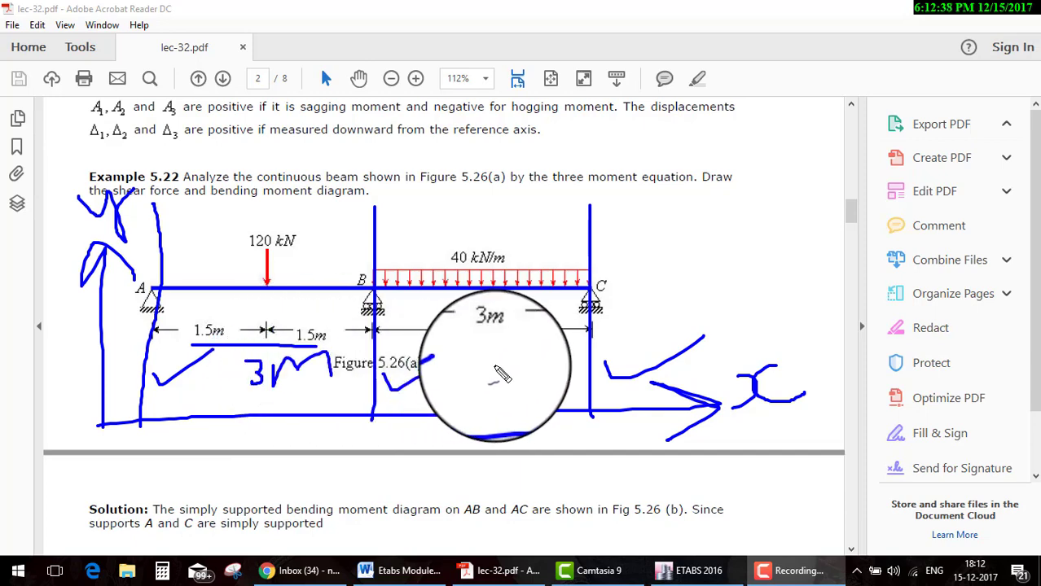
mouse_move(486, 358)
mouse_down()
mouse_move(491, 393)
mouse_move(513, 388)
mouse_move(538, 358)
mouse_move(557, 389)
mouse_up()
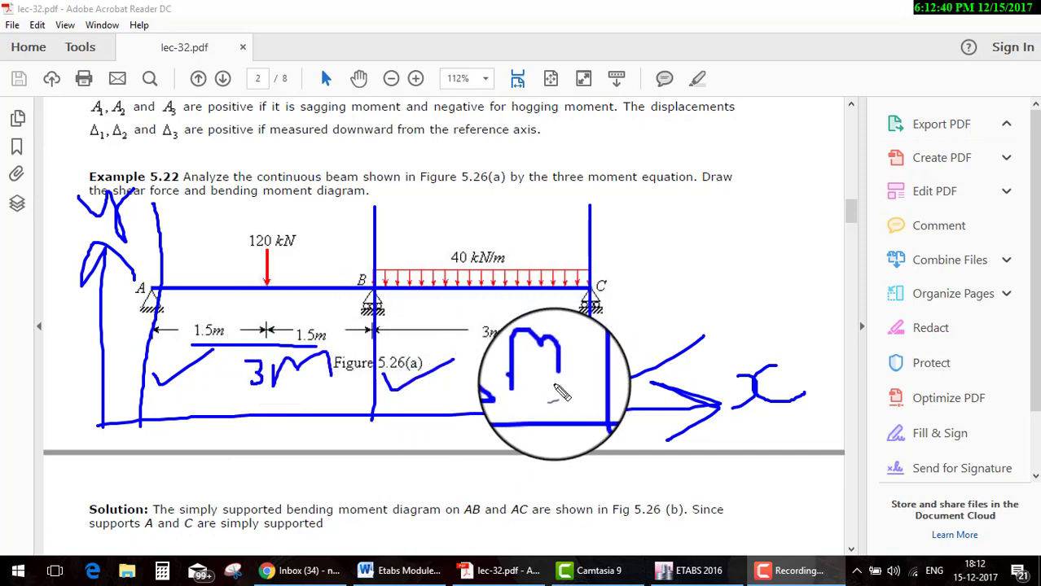
key(Escape)
click(691, 570)
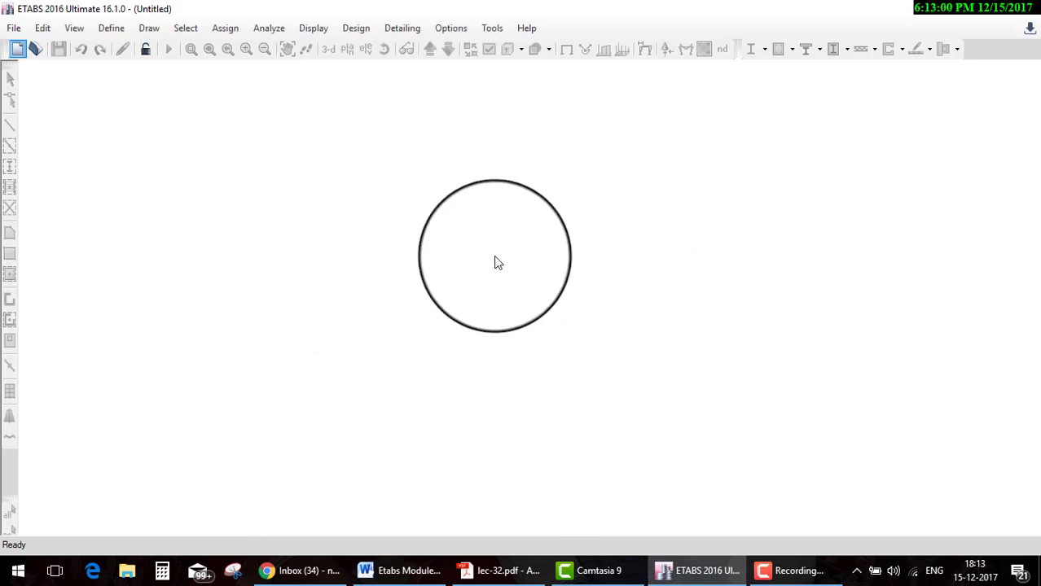
Initialize the model with built-in settings and set 3 X grid lines spaced 3 m apart.
click(413, 248)
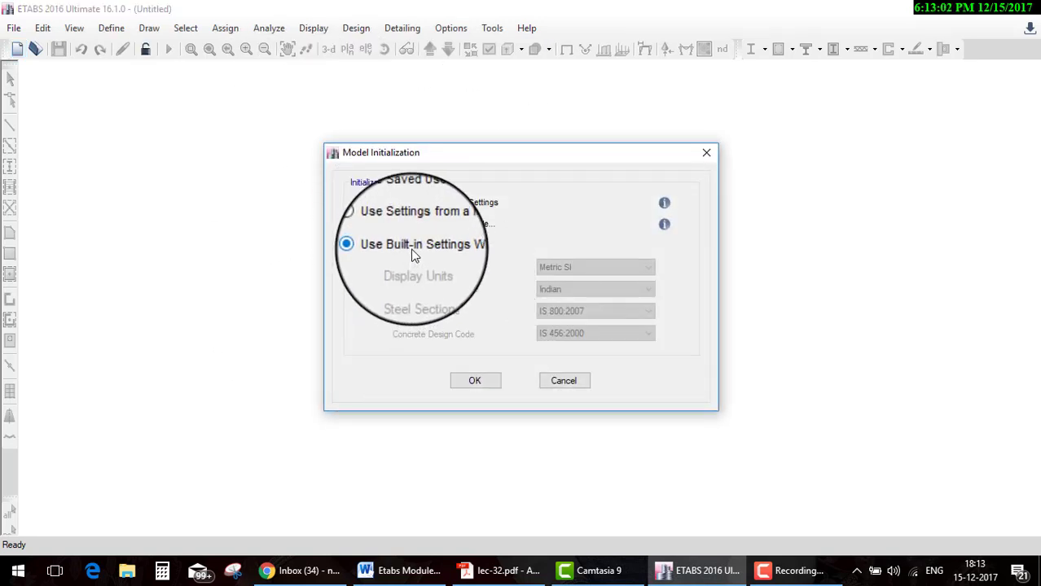
click(485, 376)
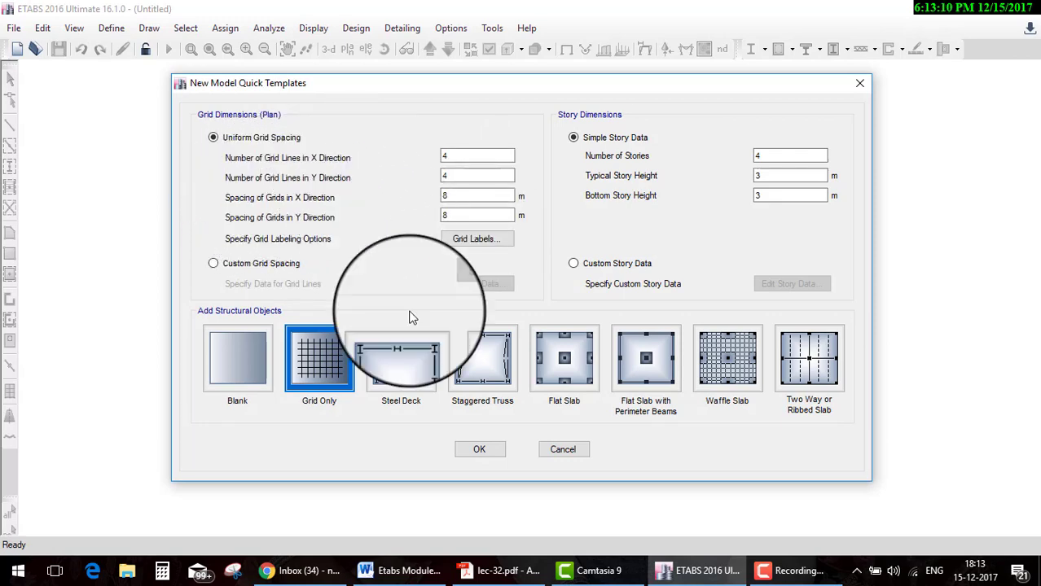
click(487, 570)
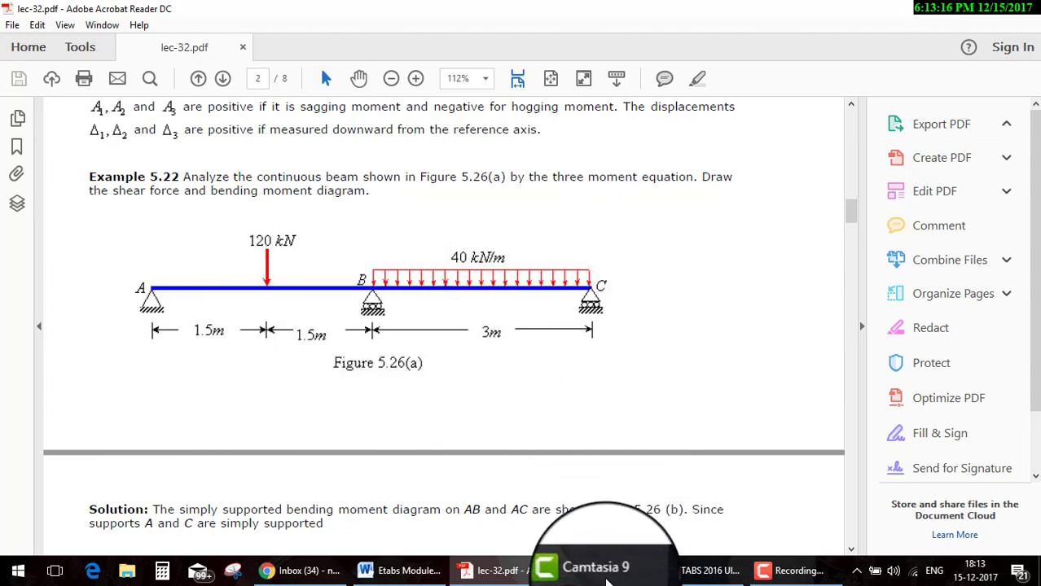
click(693, 572)
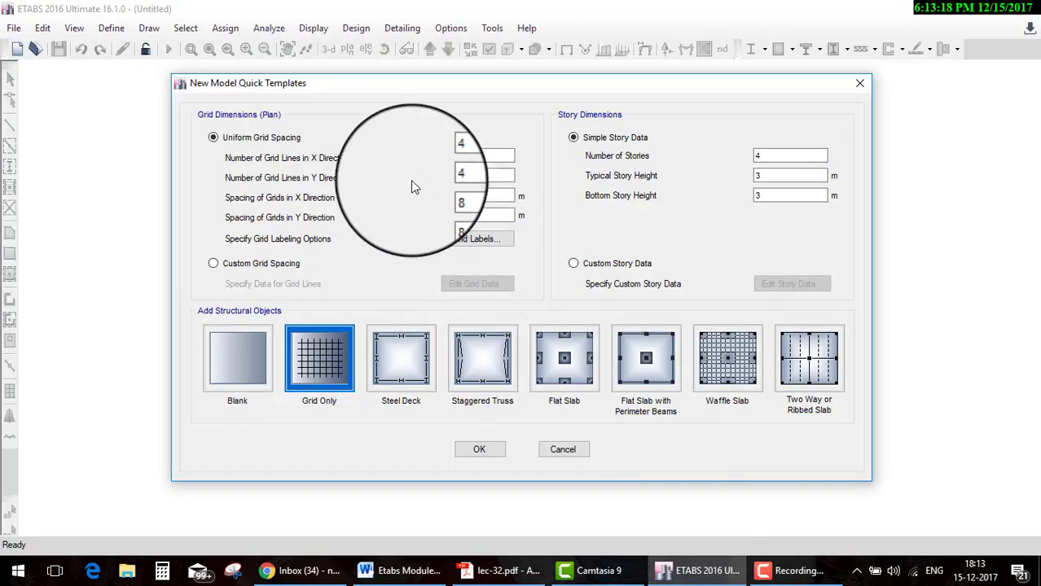
double_click(460, 156)
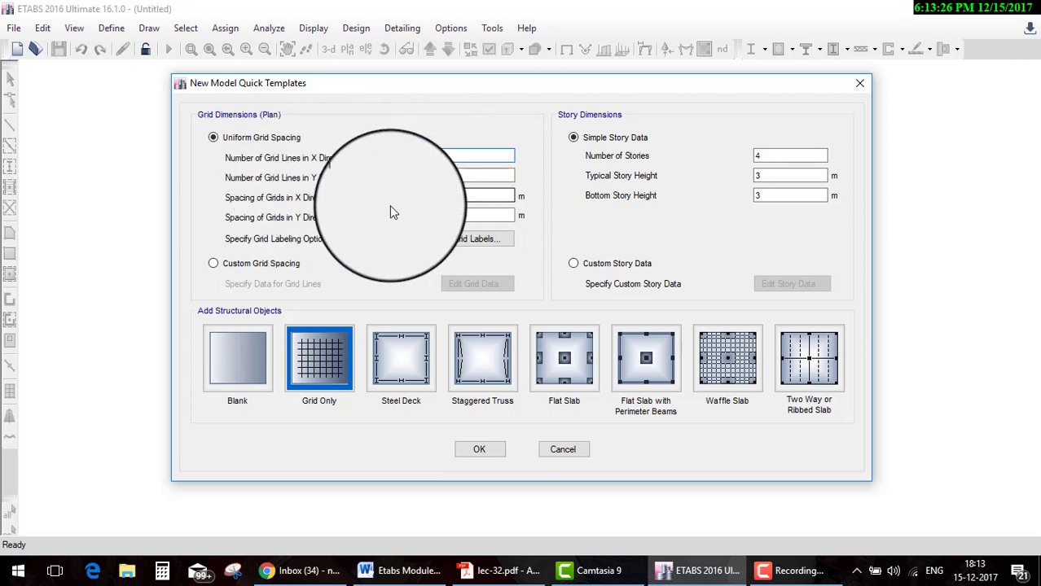
text(3)
key(Tab)
key(Tab)
text(3)
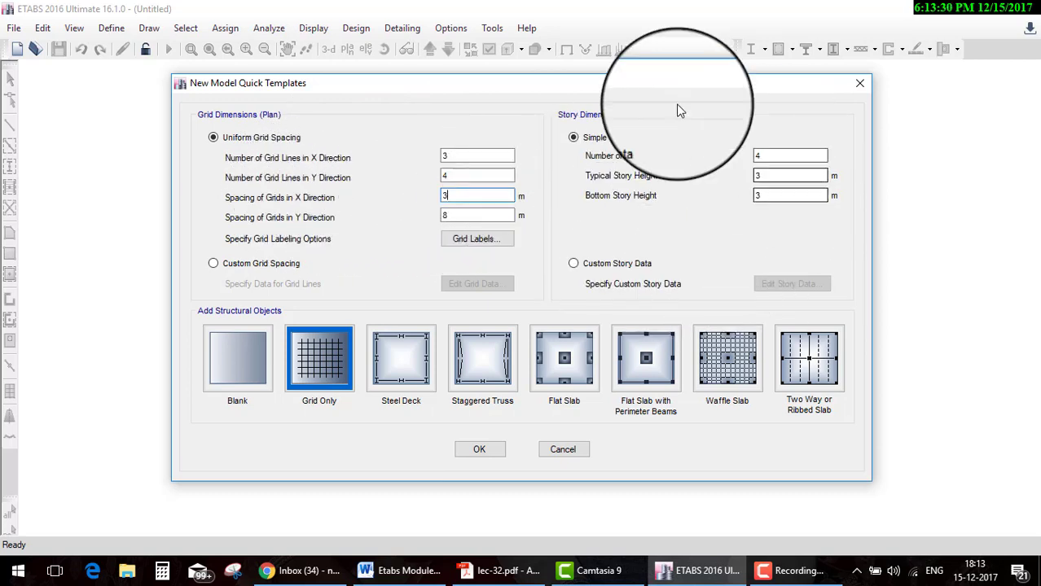
Generate the Grid Only model with grid lines A–C at 3 m and four stories to 12 m.
click(486, 450)
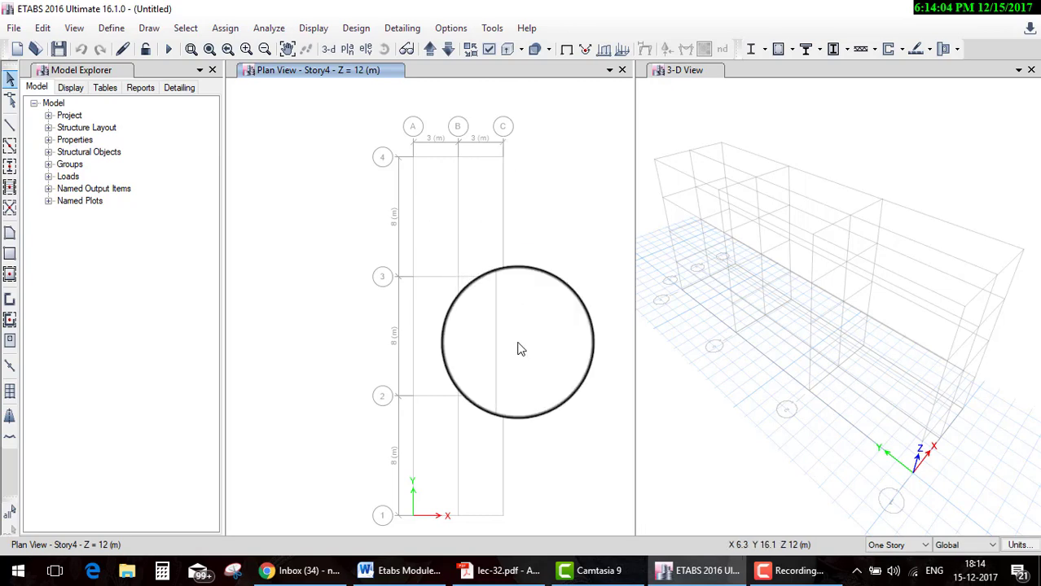
click(505, 570)
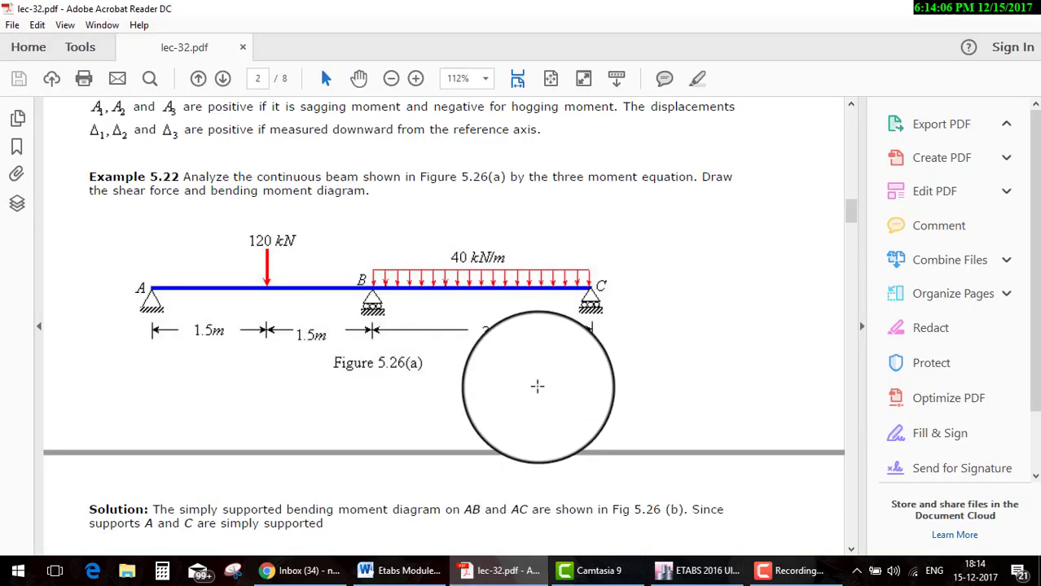
drag(97, 209, 349, 229)
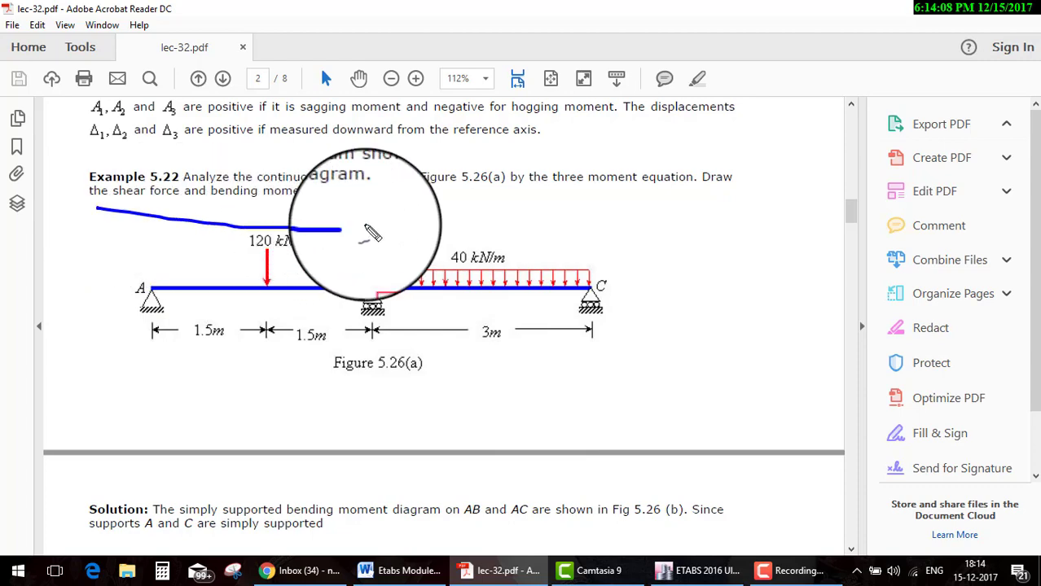
drag(483, 215, 873, 123)
drag(652, 268, 538, 196)
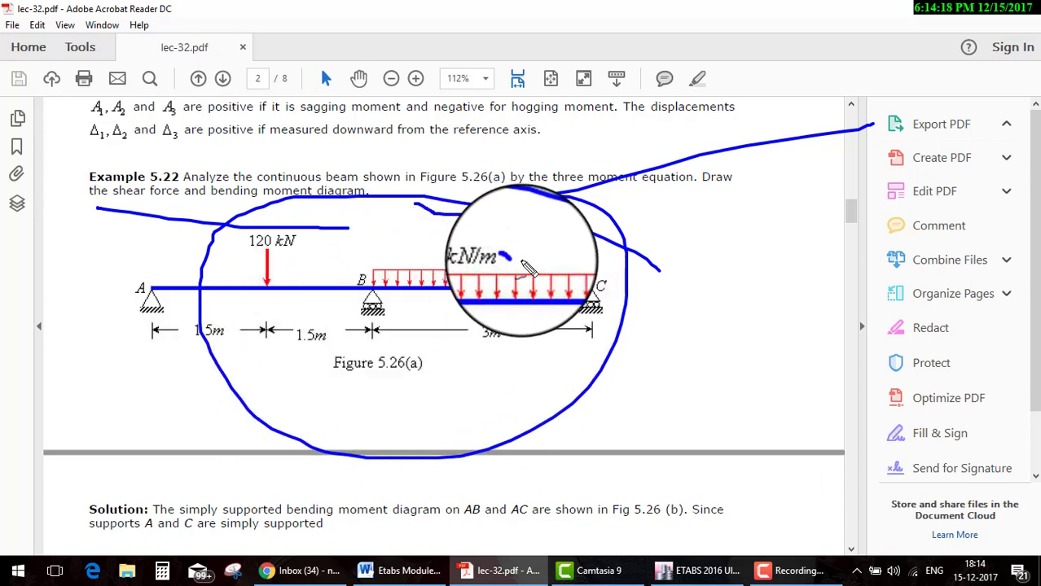
drag(305, 253, 498, 170)
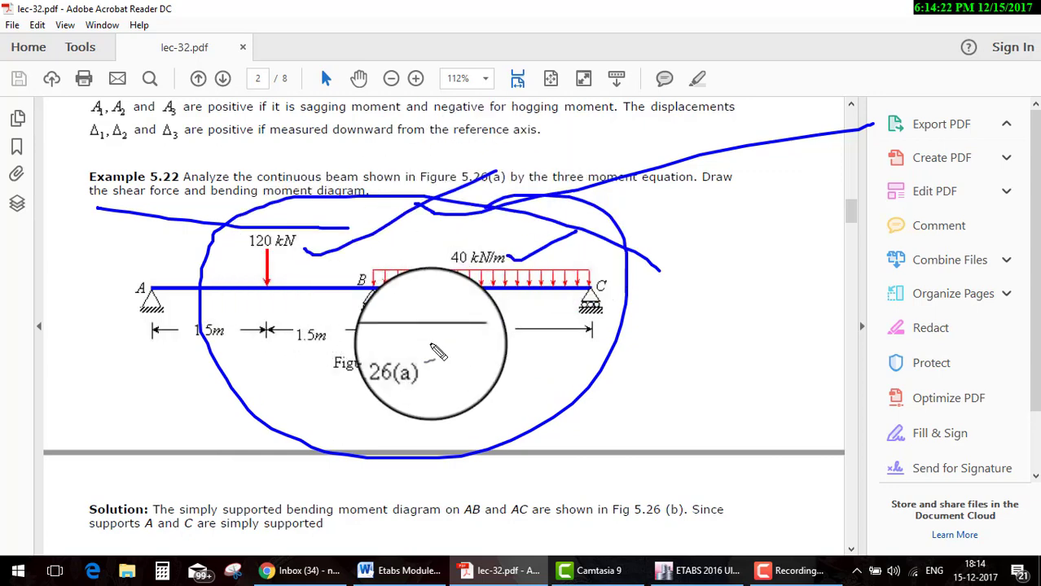
key(Escape)
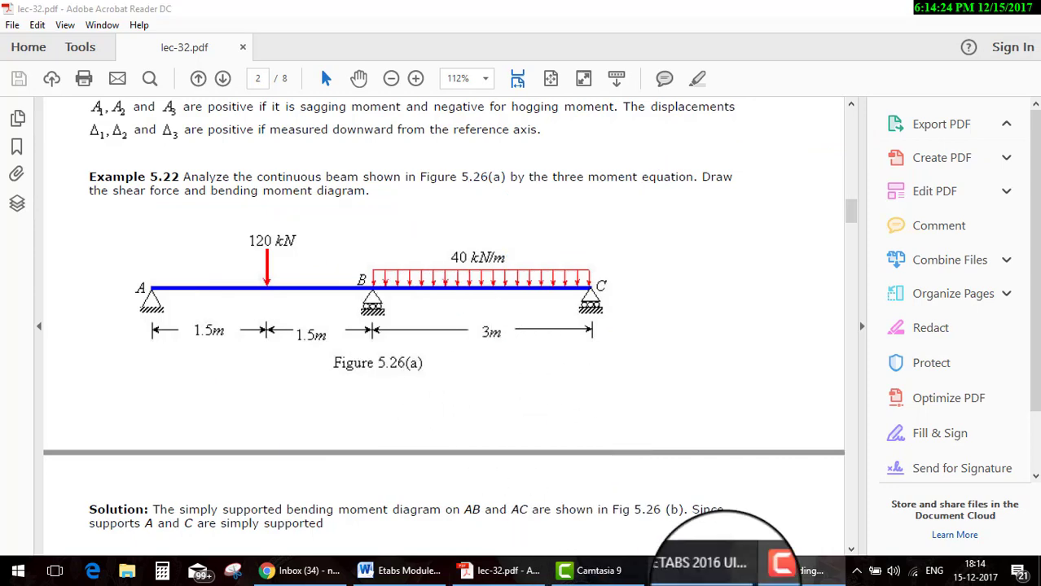
click(727, 579)
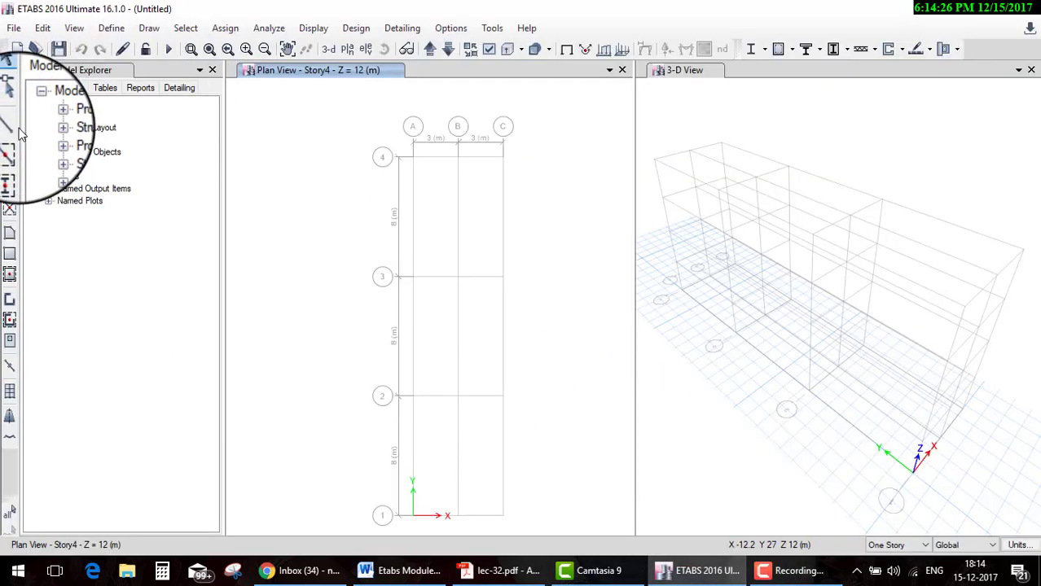
Draw beam spans A–B and B–C along grid line 4.
click(439, 160)
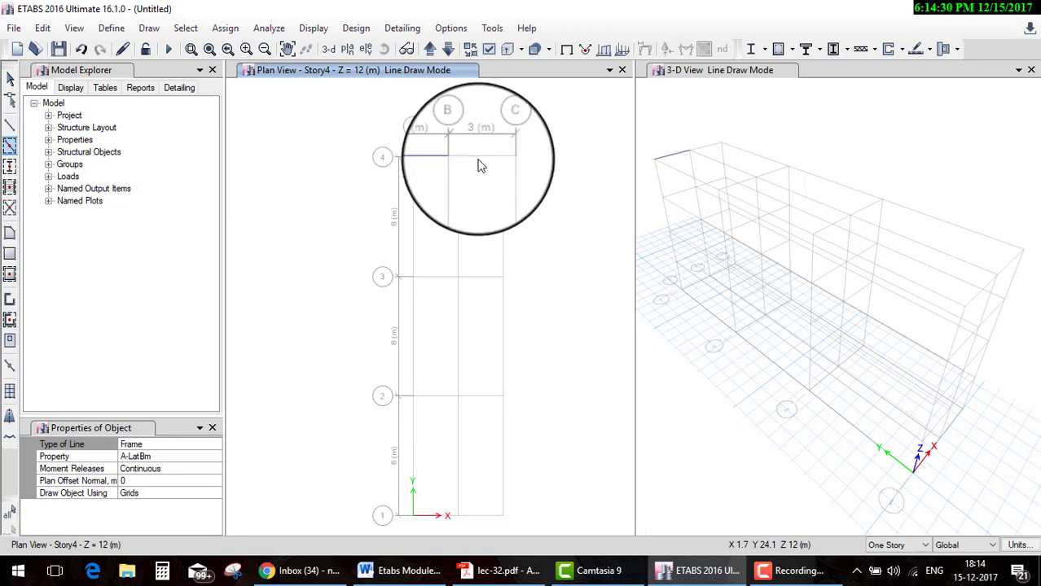
click(479, 158)
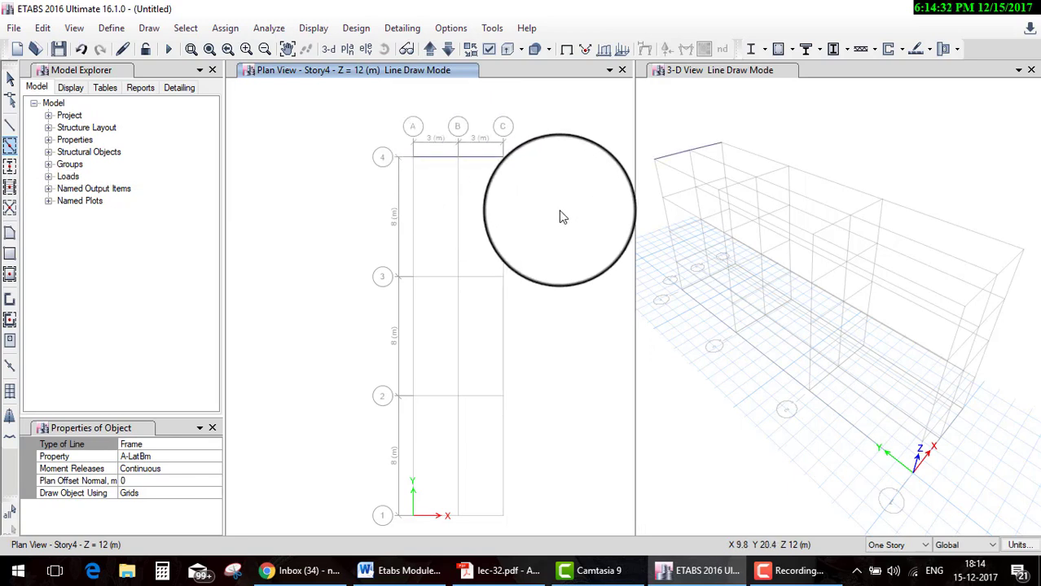
key(Escape)
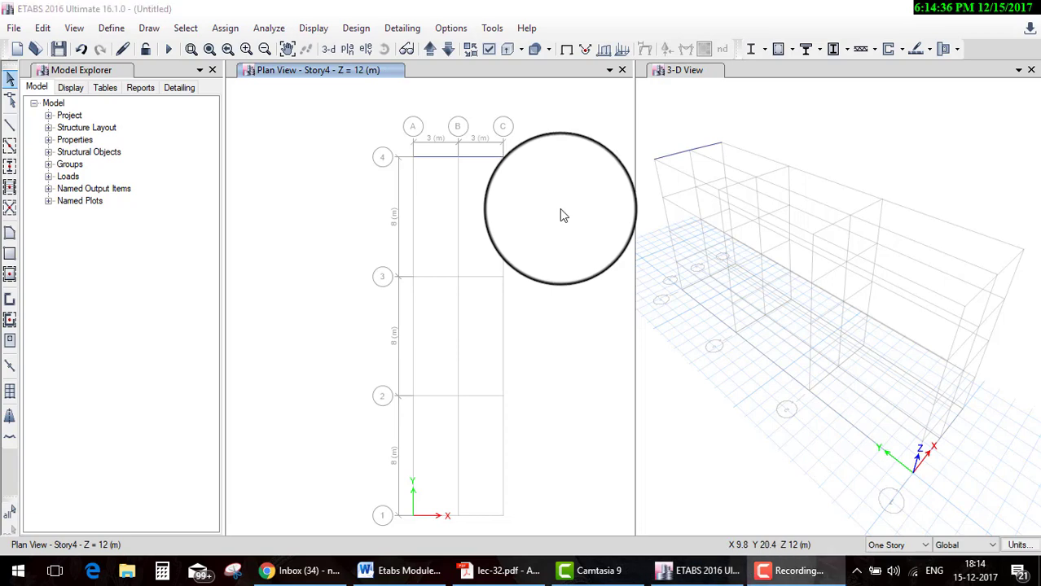
Hide the grid system, close the 3-D view and select the beam's left end joint.
right_click(569, 192)
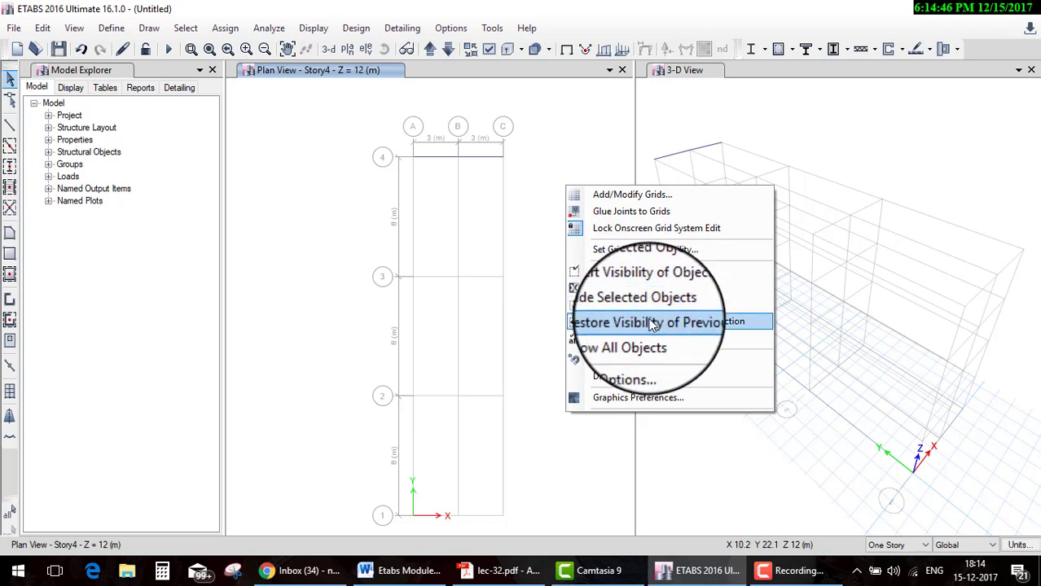
click(635, 248)
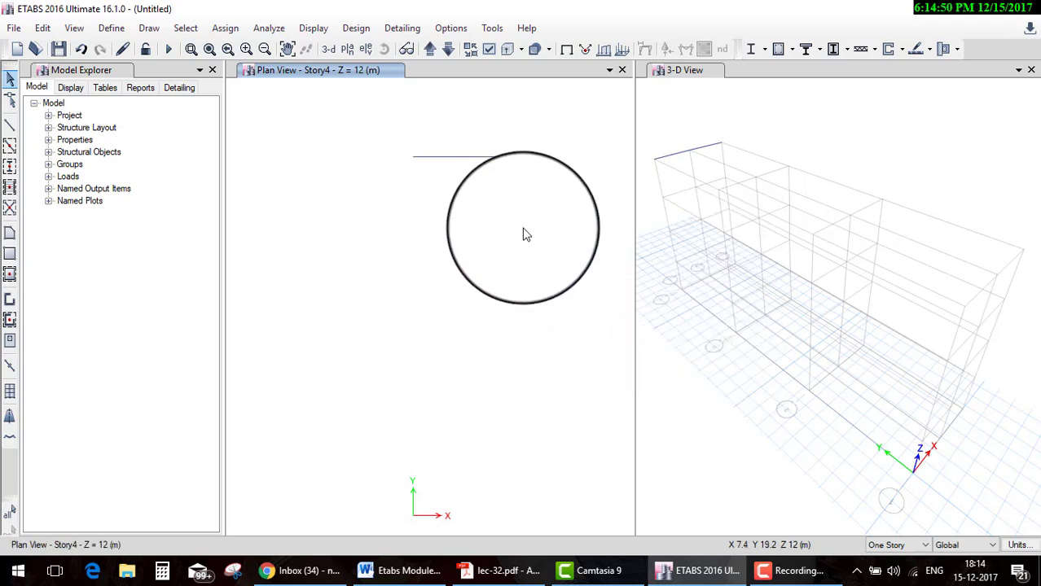
click(1030, 70)
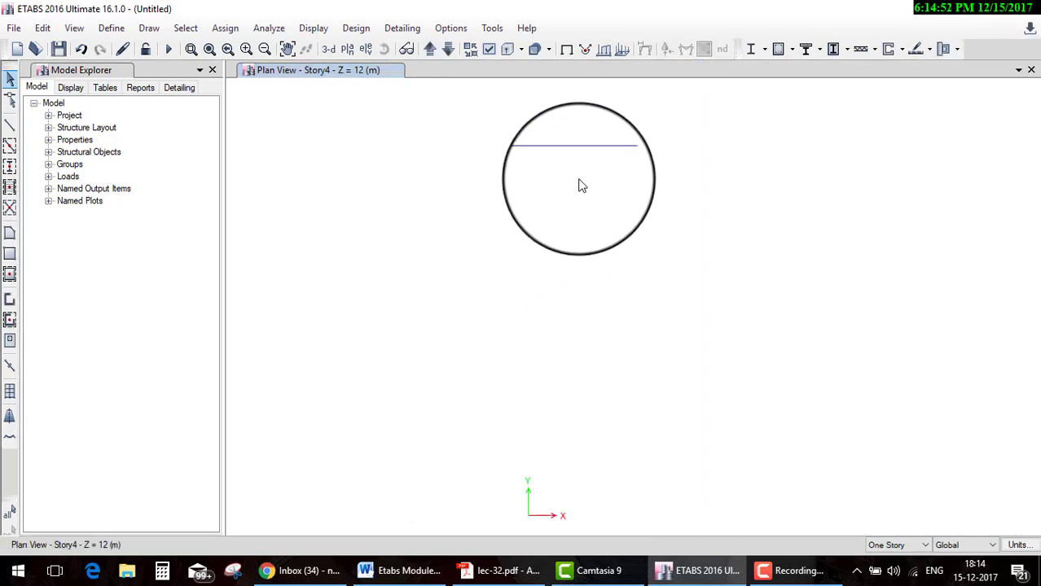
scroll(568, 232, down, 3)
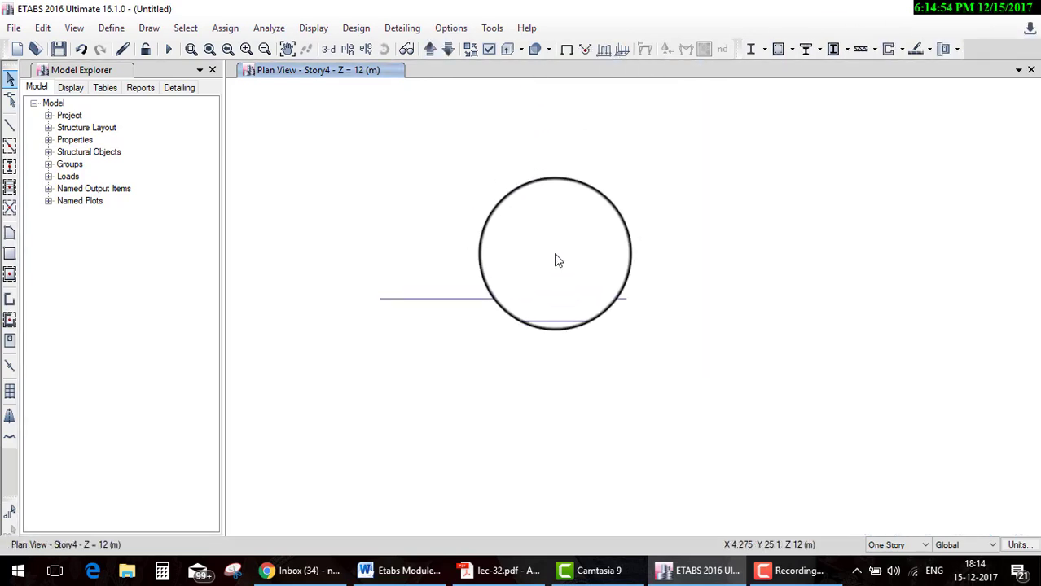
drag(415, 236, 459, 278)
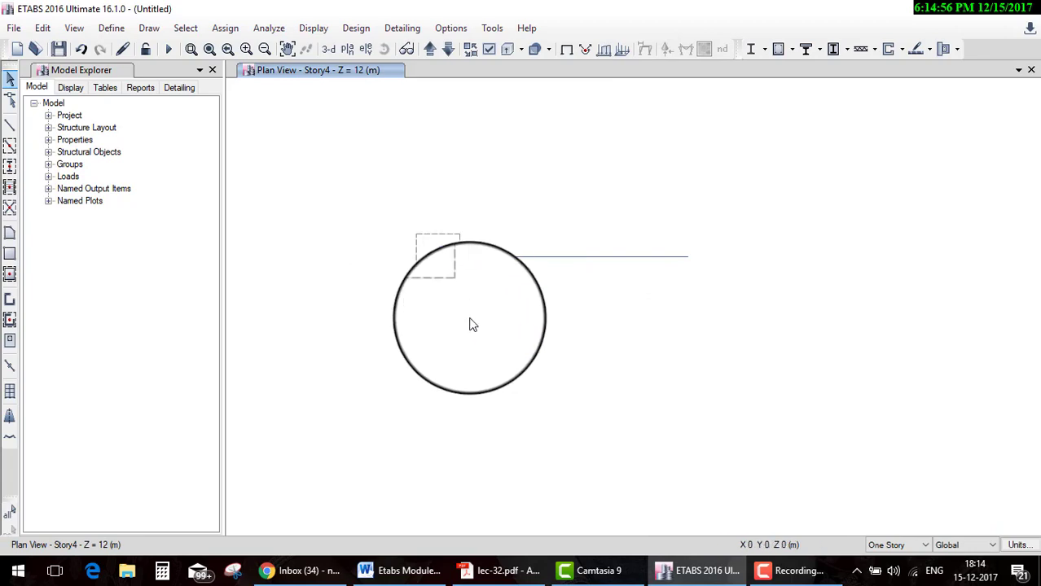
click(500, 580)
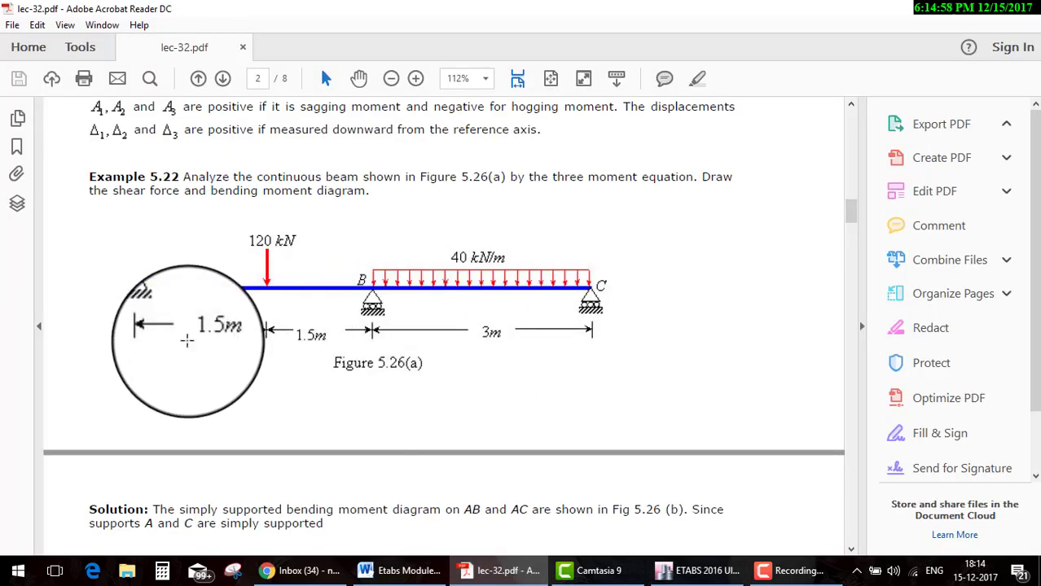
click(494, 575)
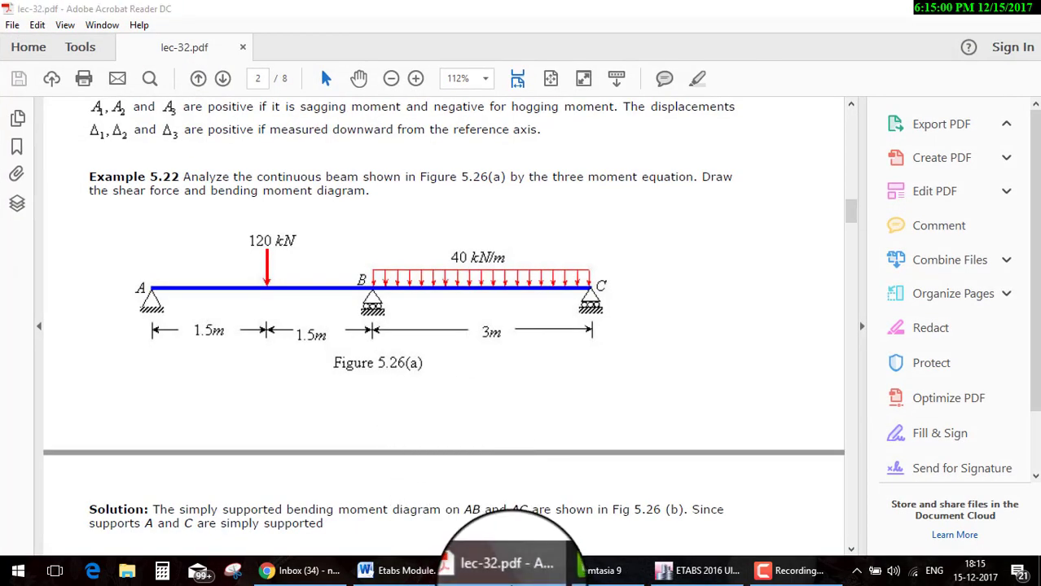
click(499, 572)
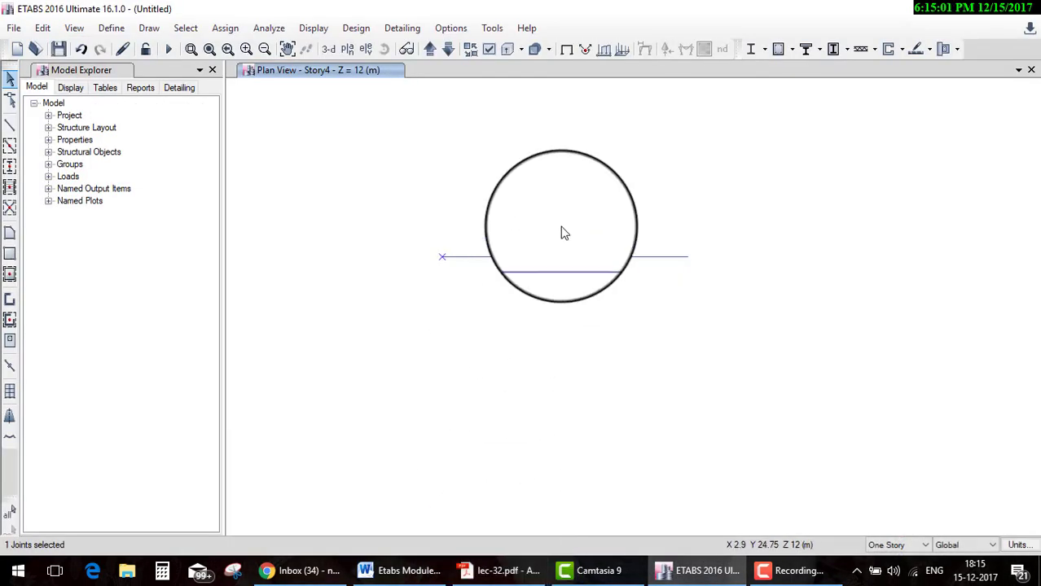
Assign a pinned restraint to the beam's left end joint.
click(225, 28)
click(388, 52)
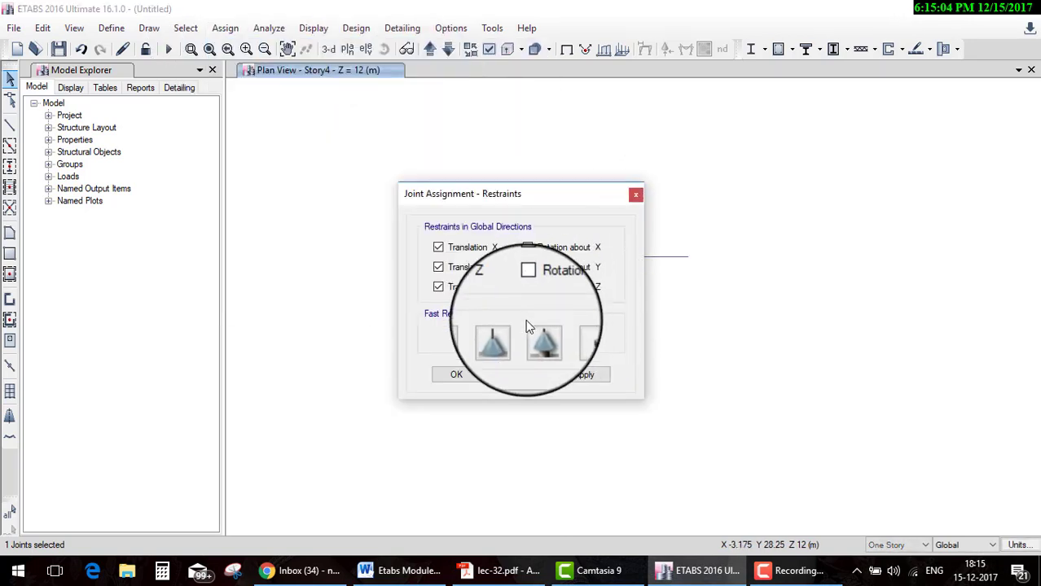
click(522, 334)
click(465, 376)
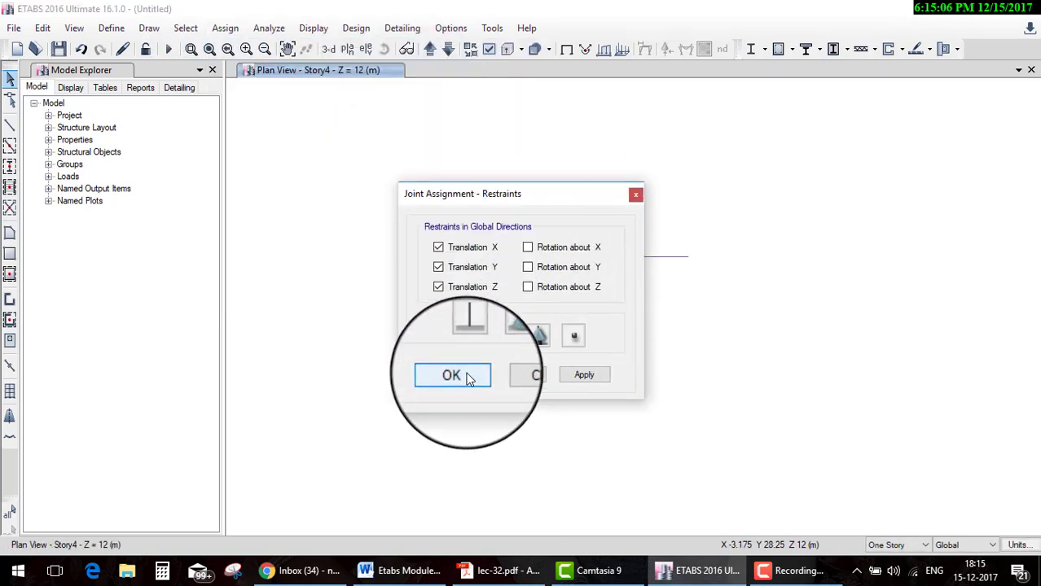
Assign roller restraints to the beam's middle and right end joints.
drag(477, 180, 580, 307)
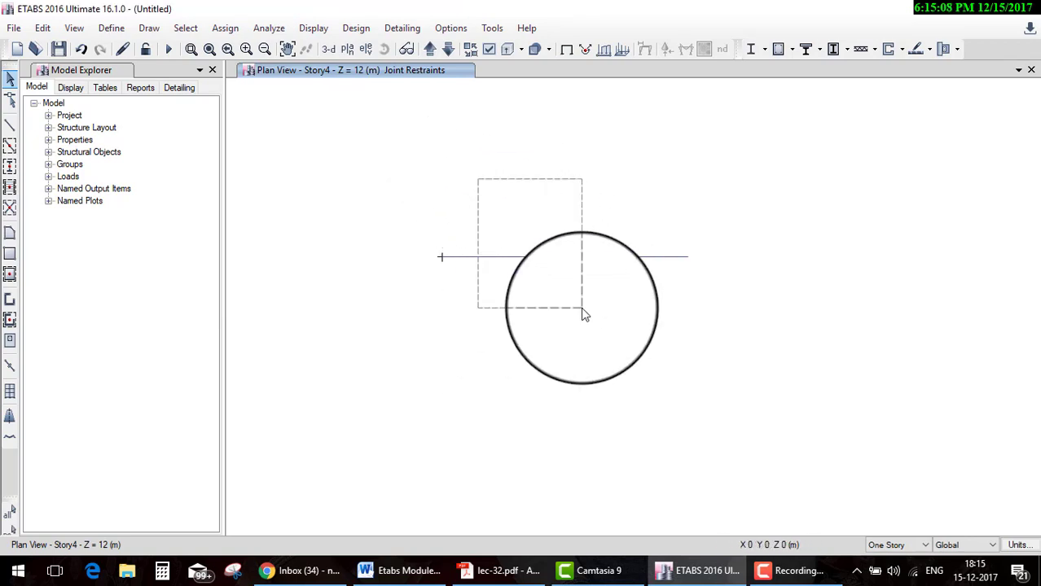
drag(629, 229, 716, 295)
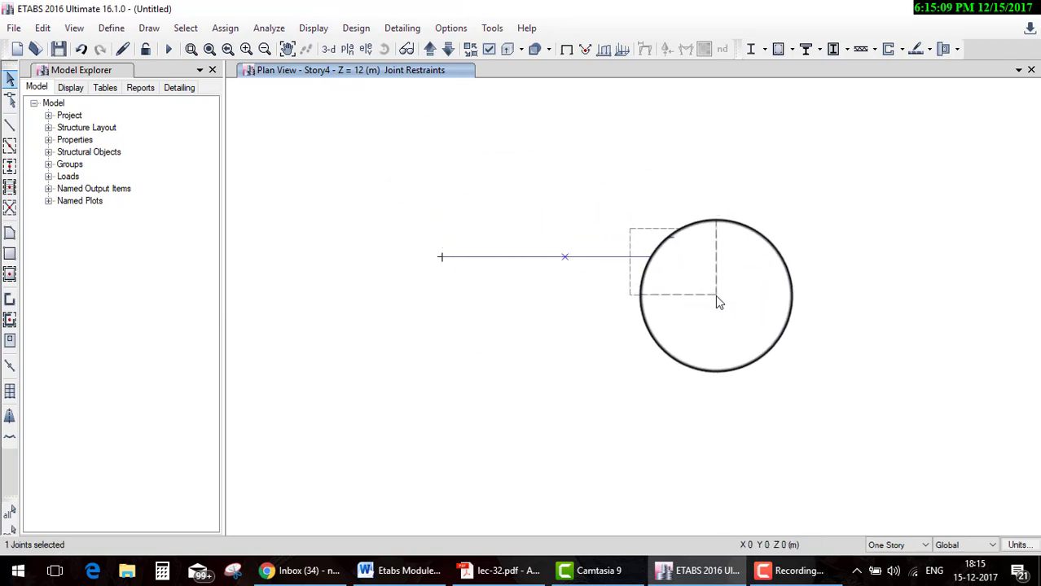
click(225, 28)
click(422, 50)
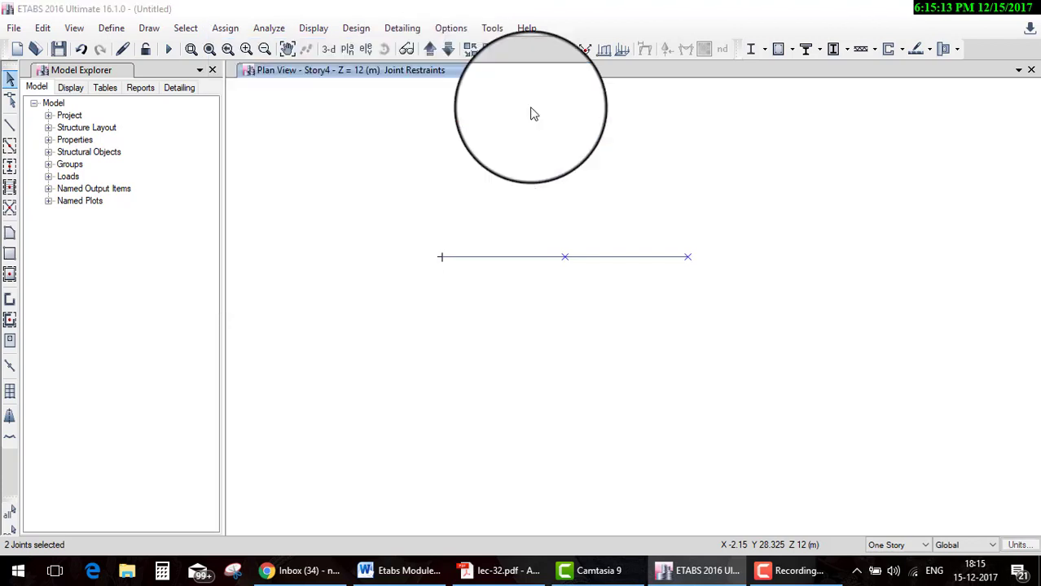
click(573, 336)
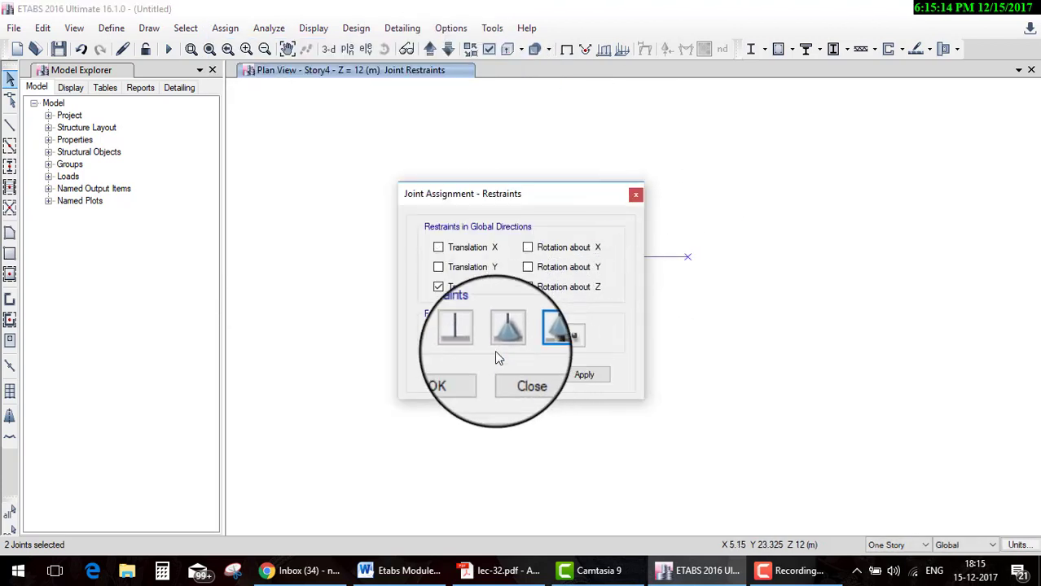
click(456, 375)
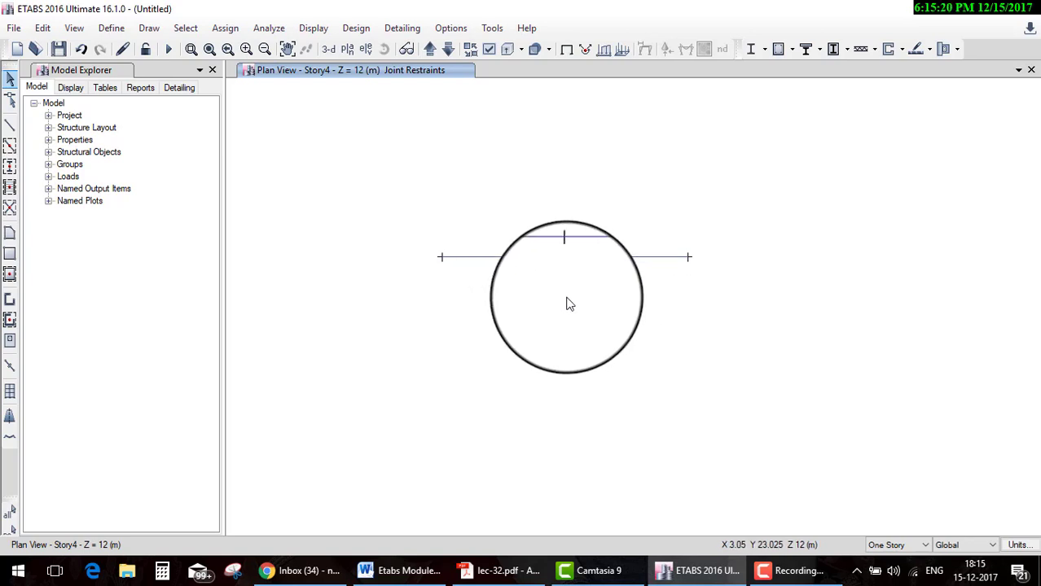
right_click(567, 299)
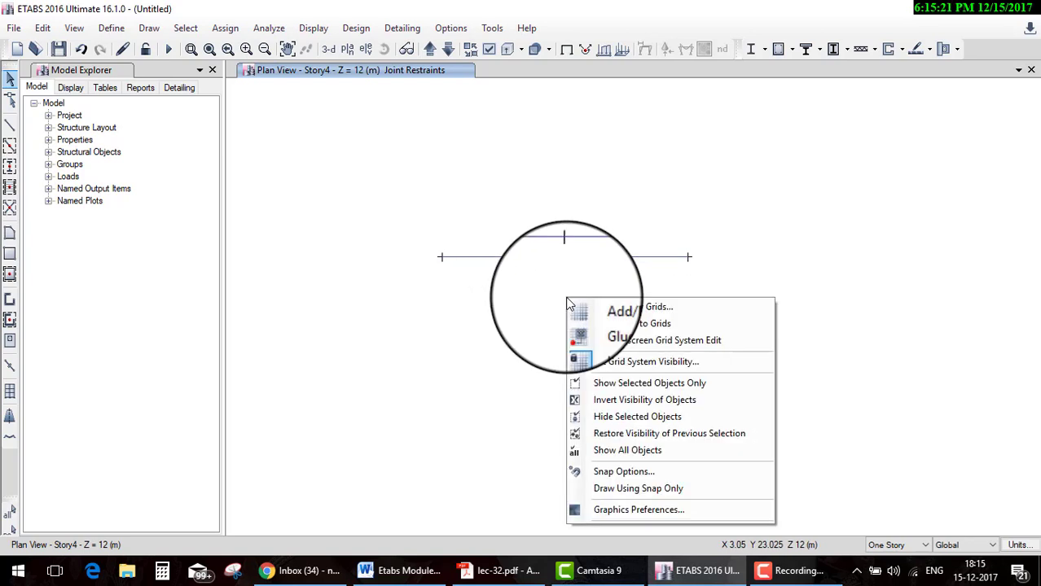
Open Elevation View 4 and show only the selected beam and supports, centred in view.
click(613, 366)
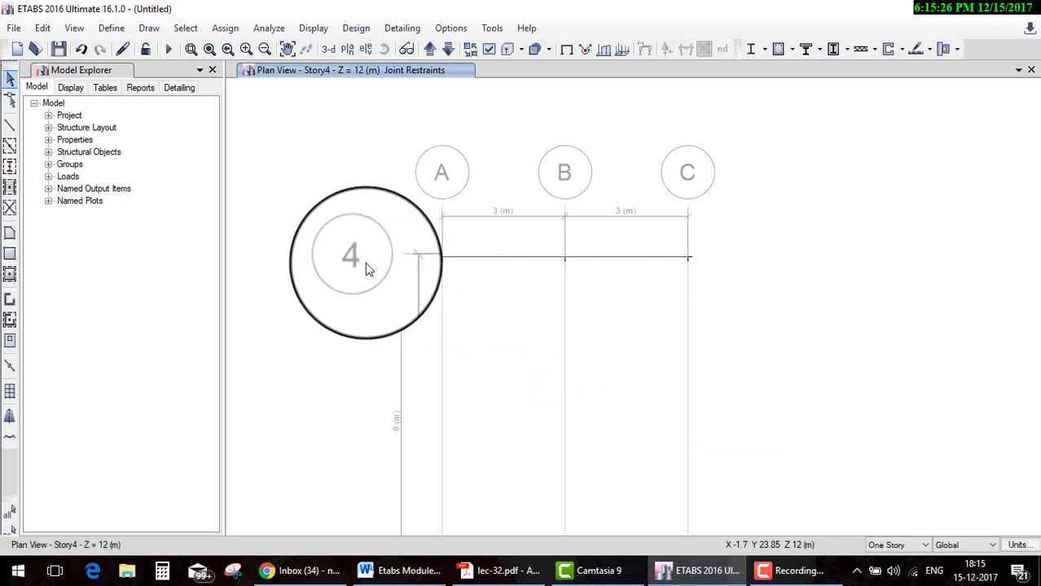
click(369, 53)
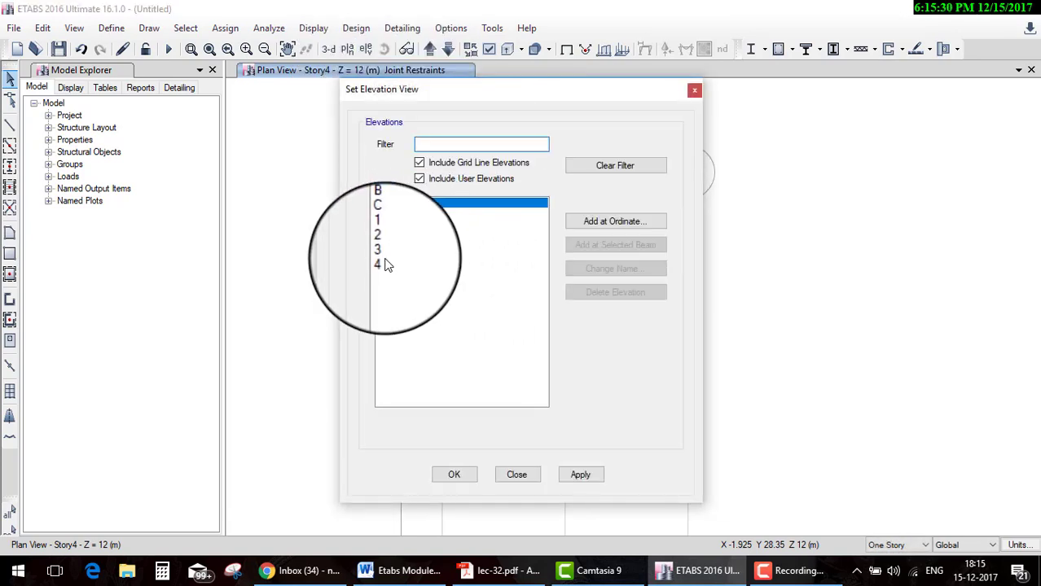
click(386, 264)
click(454, 475)
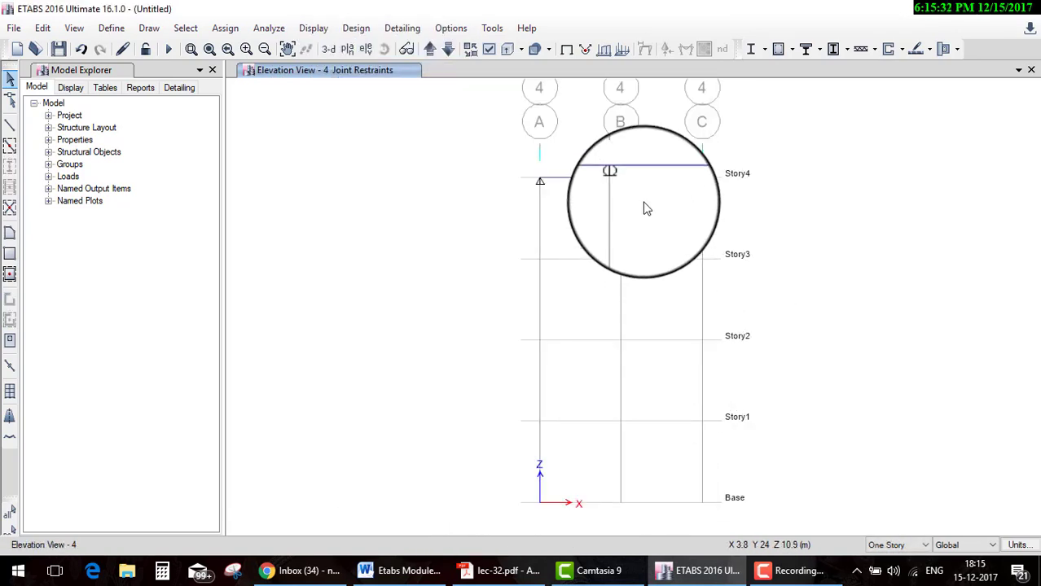
scroll(631, 144, up, 3)
right_click(681, 262)
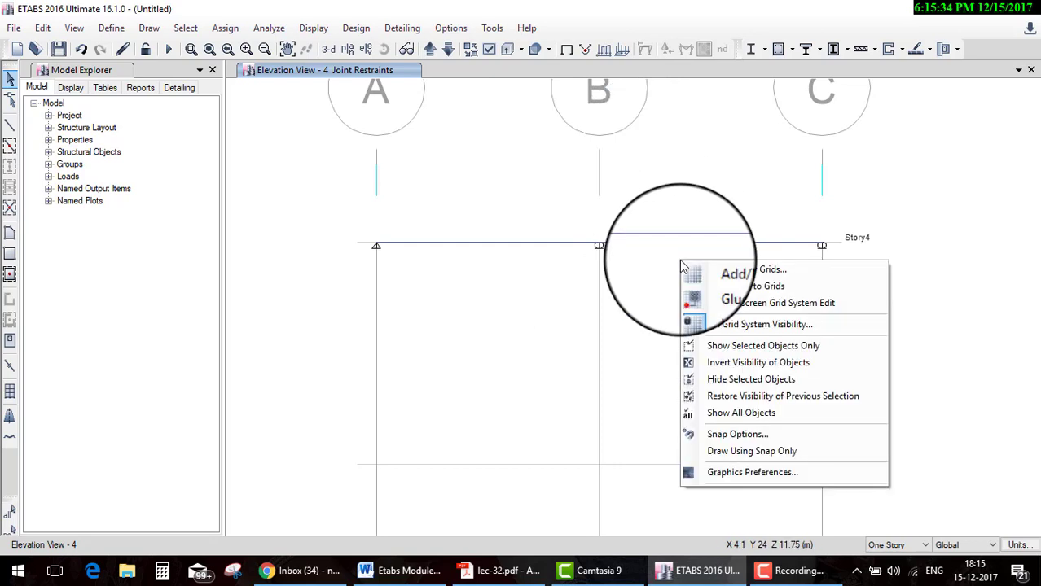
click(717, 346)
middle_drag(670, 281, 666, 313)
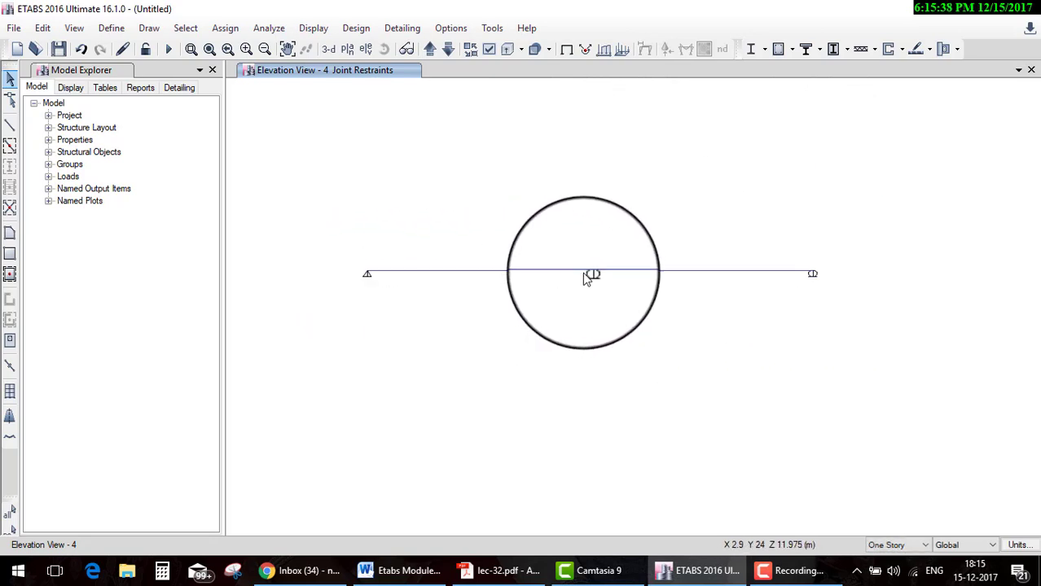
click(466, 573)
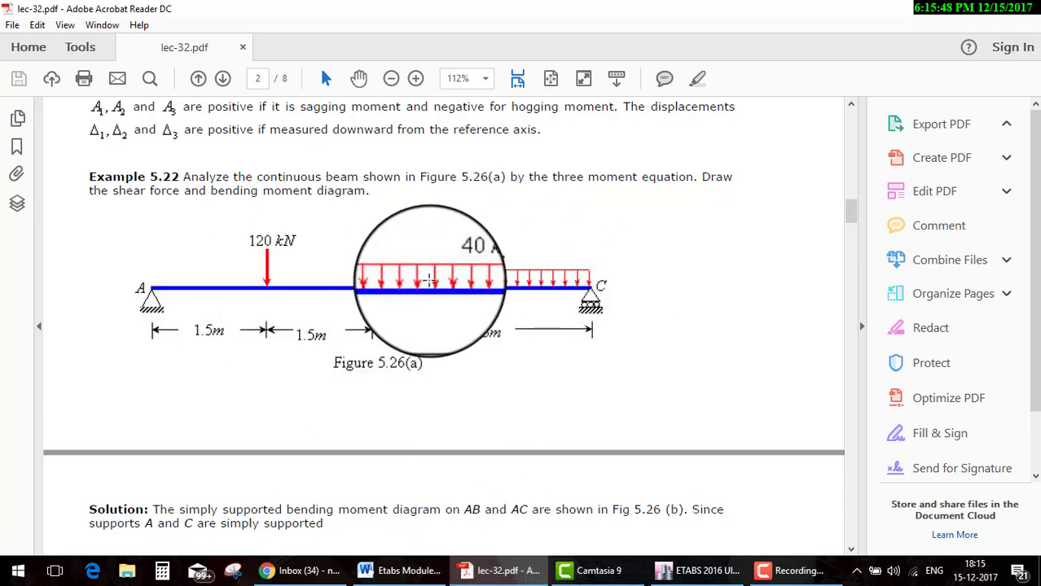
click(509, 572)
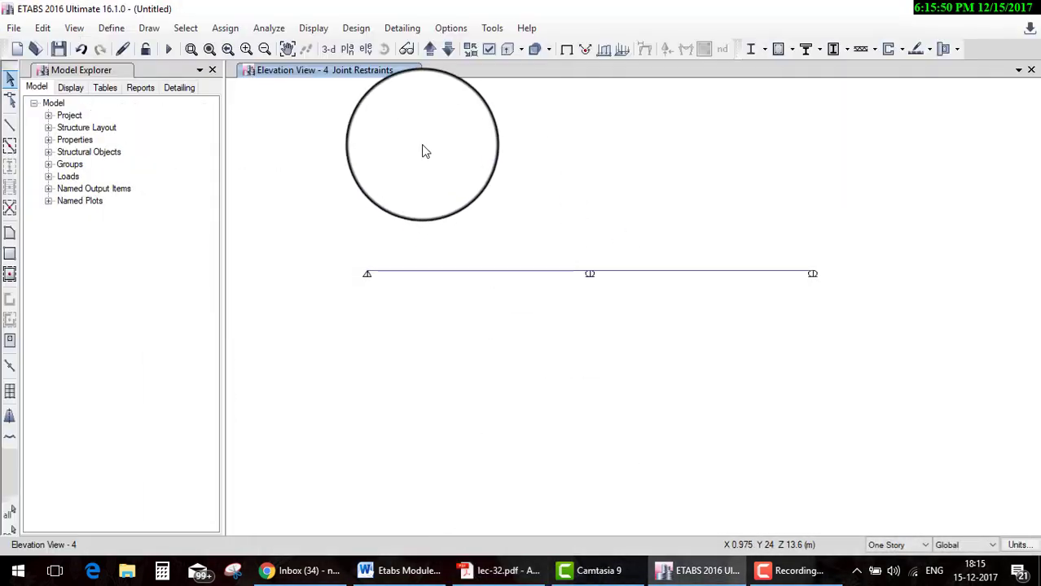
Add a 120 kN Dead point load to the left span at absolute distance 1.5 m from End-I.
click(475, 272)
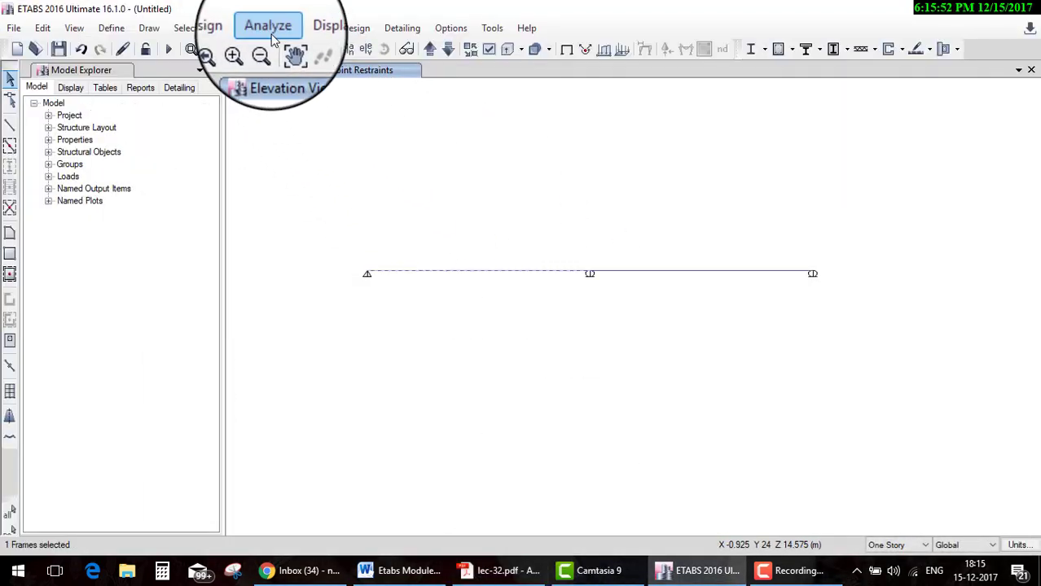
click(224, 27)
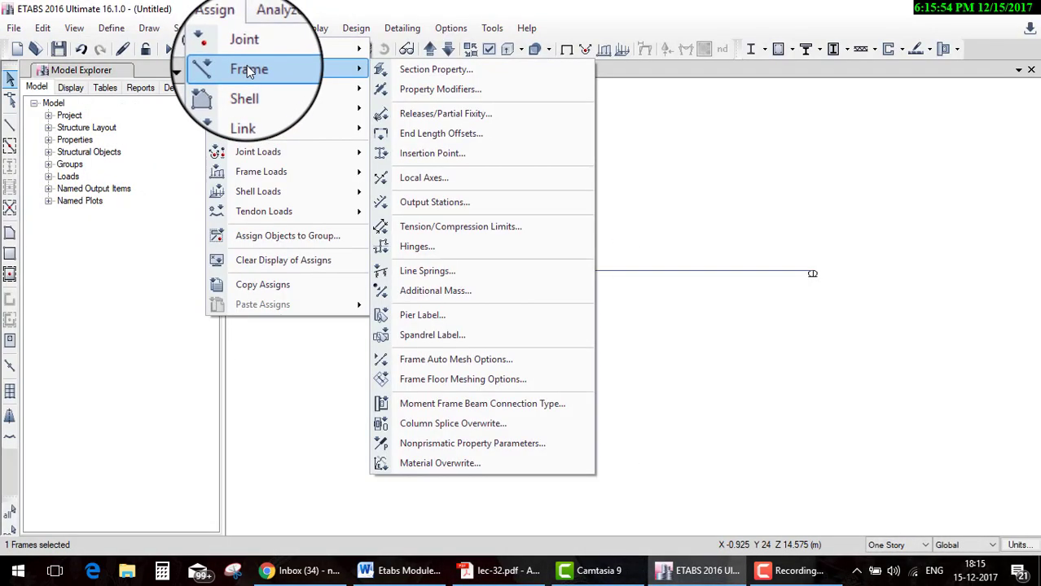
mouse_move(261, 171)
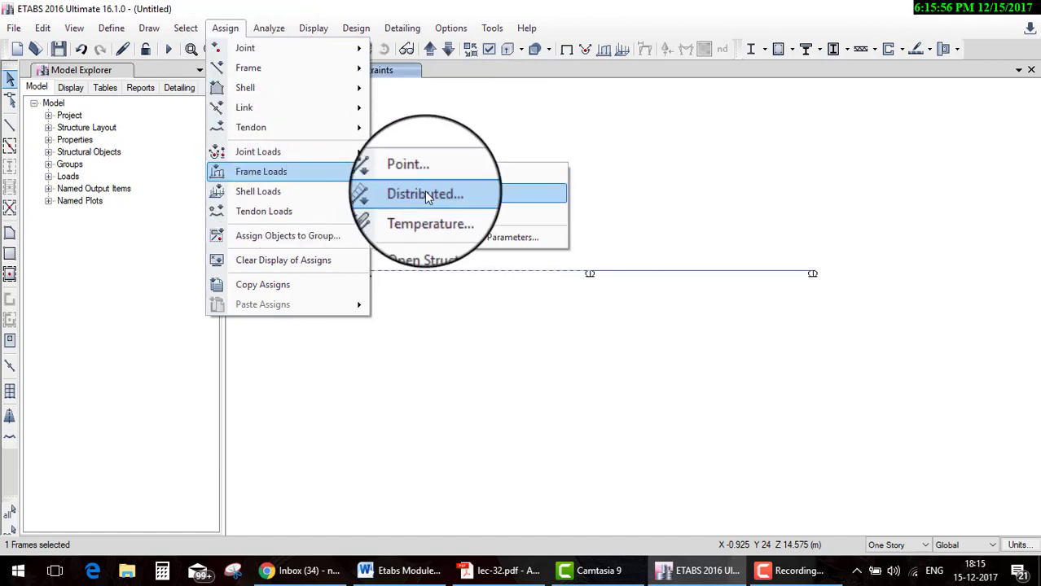
click(426, 177)
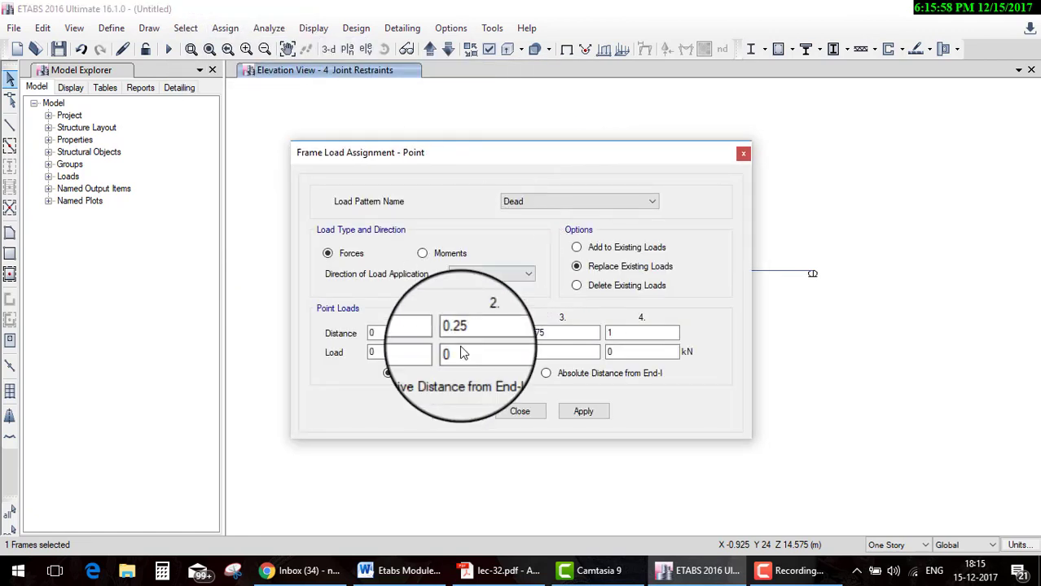
click(545, 373)
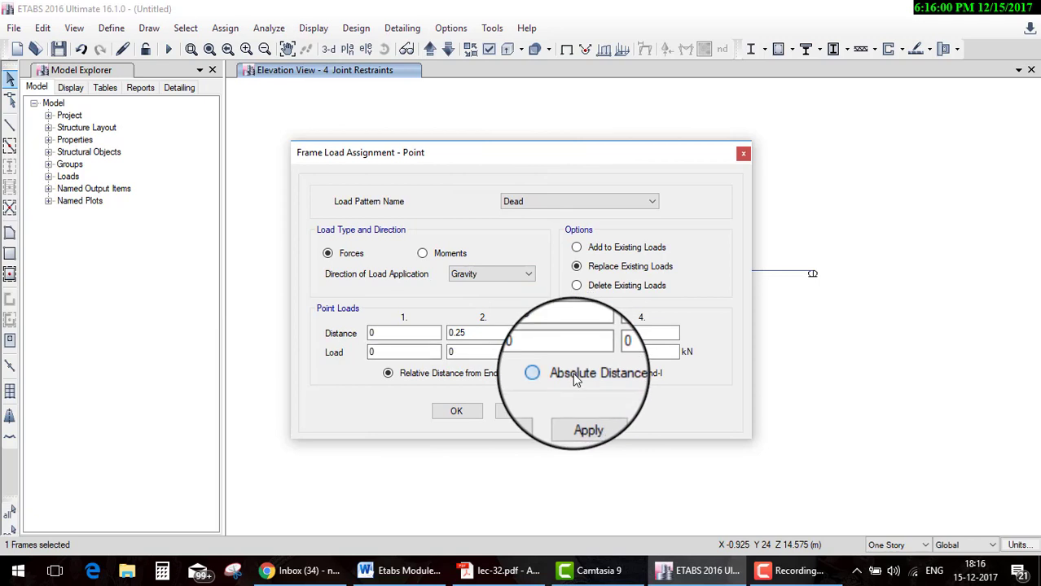
click(419, 331)
text(1.5)
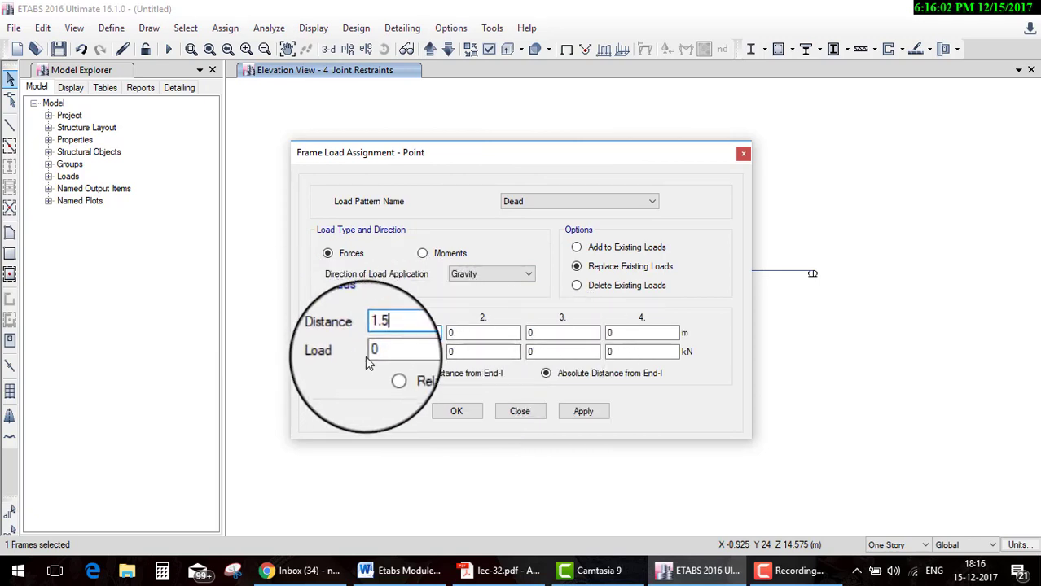
key(Tab)
text(120)
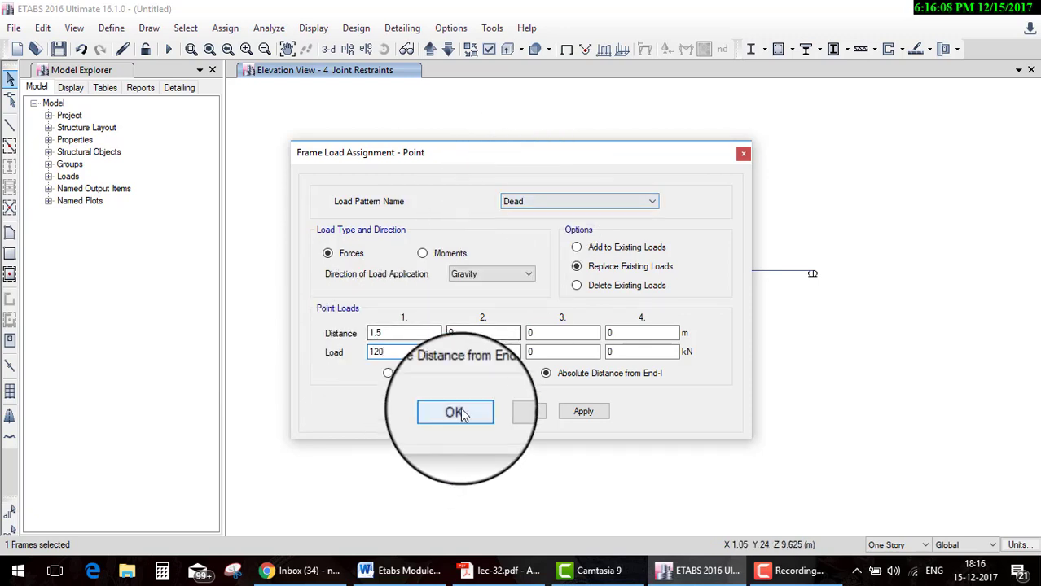
click(533, 203)
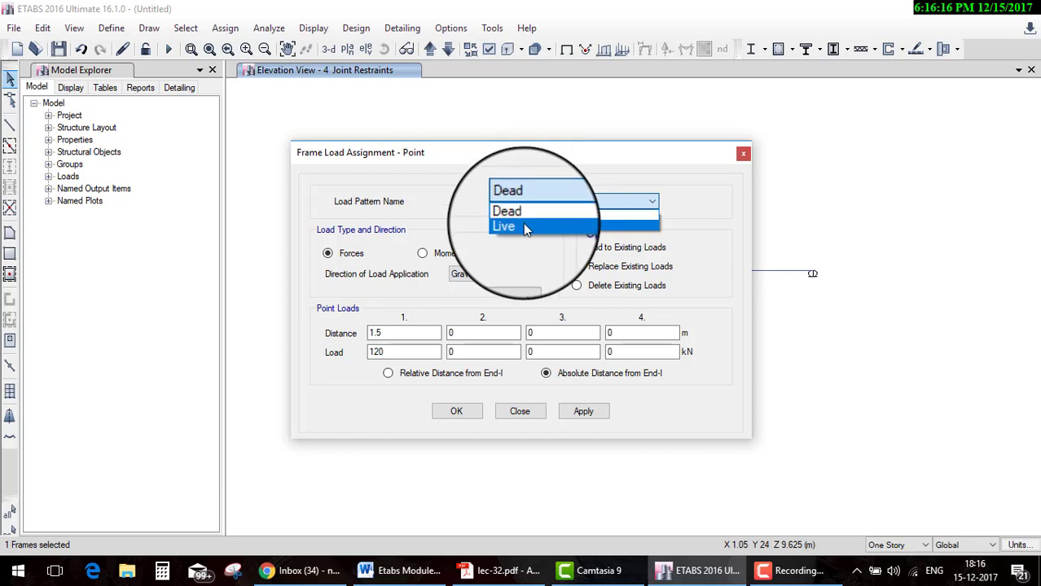
click(530, 213)
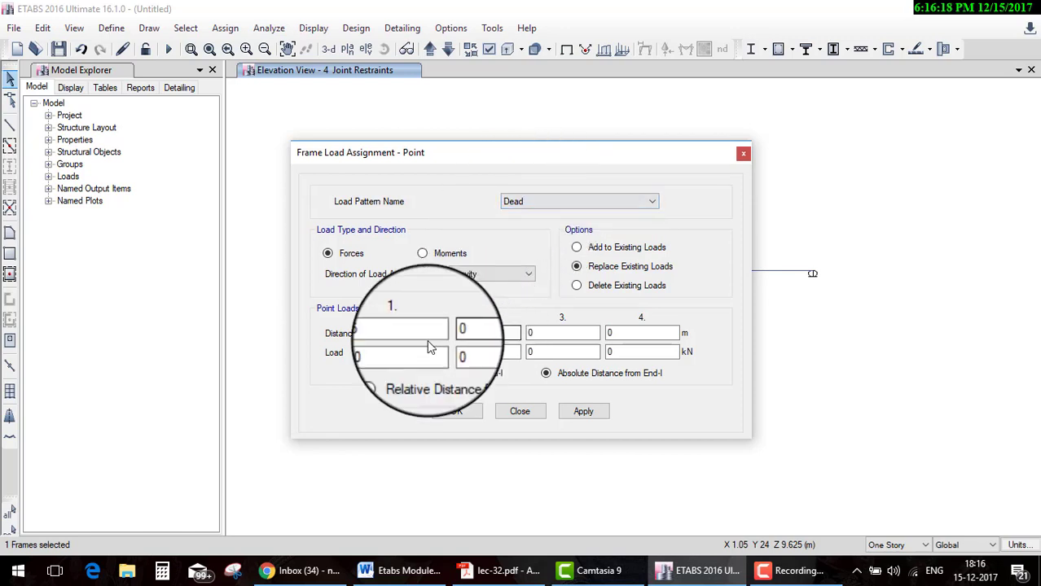
click(452, 411)
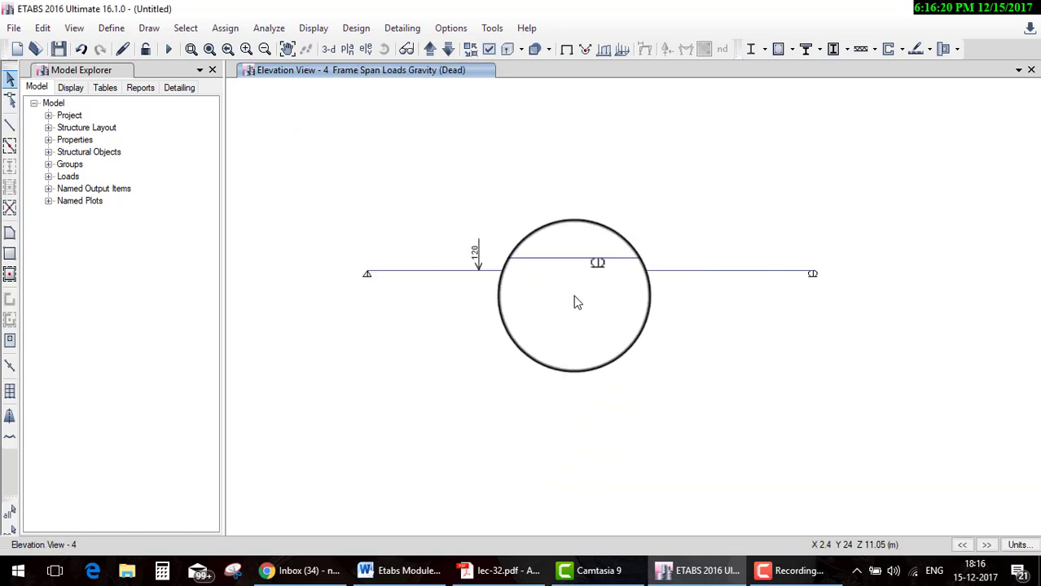
click(668, 270)
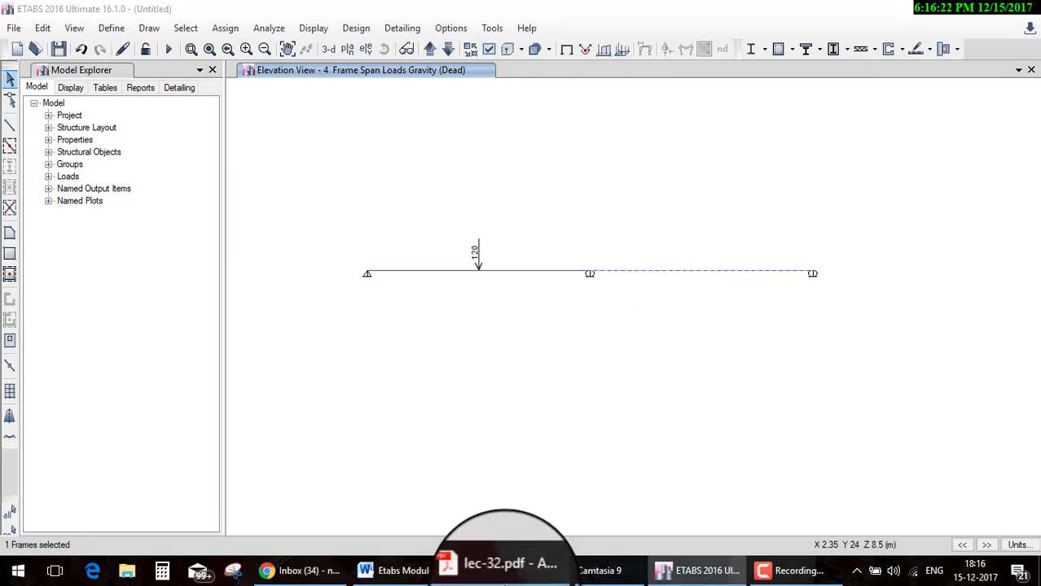
Assign a 40 kN/m uniform distributed load to the right span.
click(505, 571)
click(505, 570)
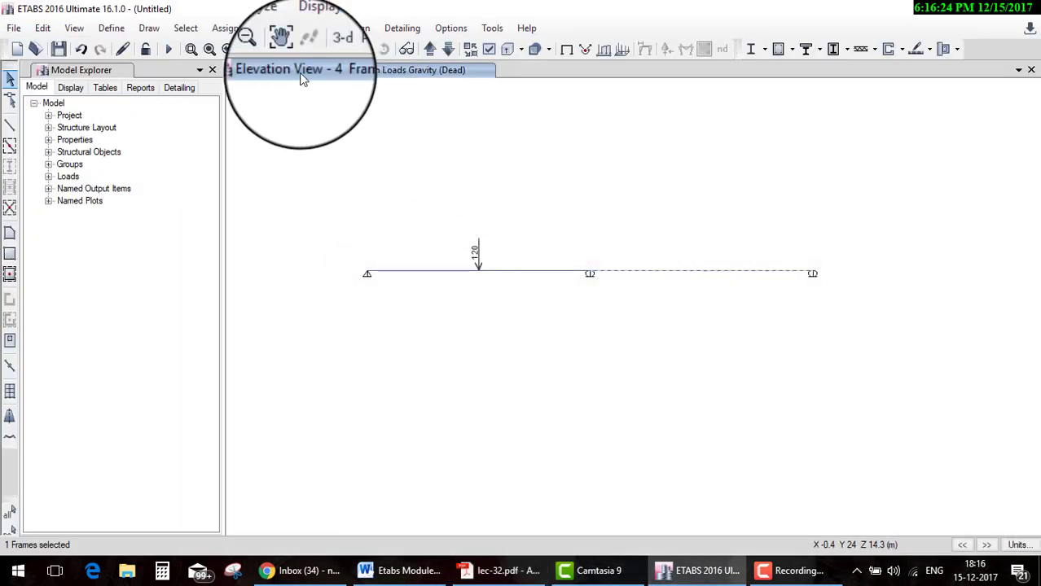
click(225, 28)
mouse_move(261, 171)
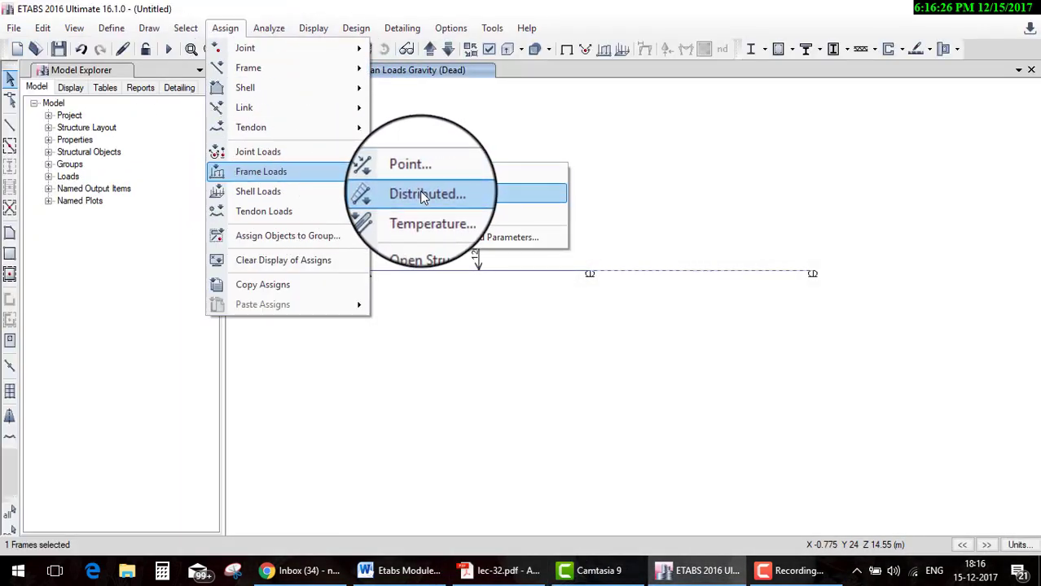
click(419, 191)
double_click(429, 412)
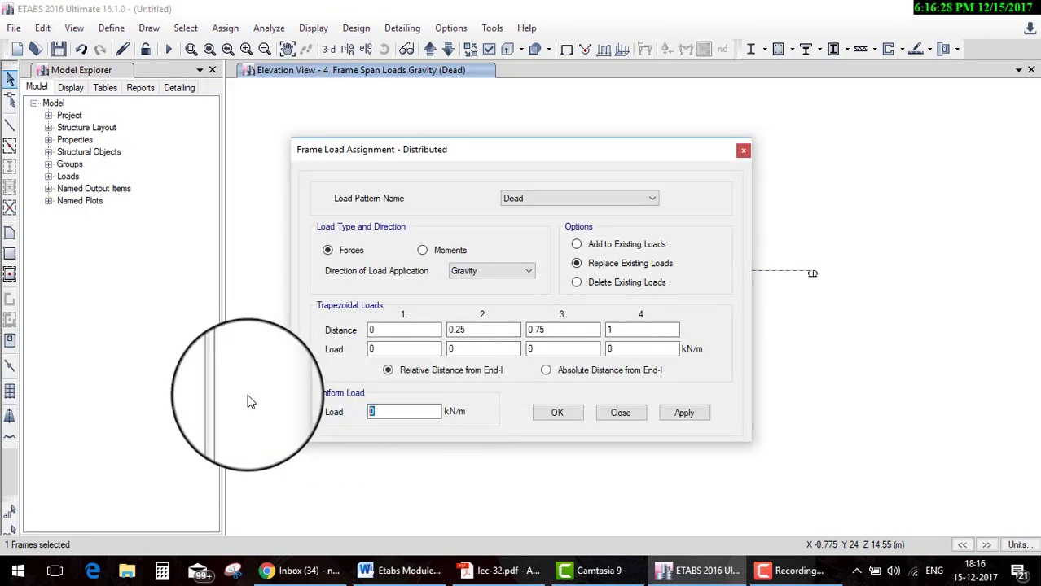
text(40)
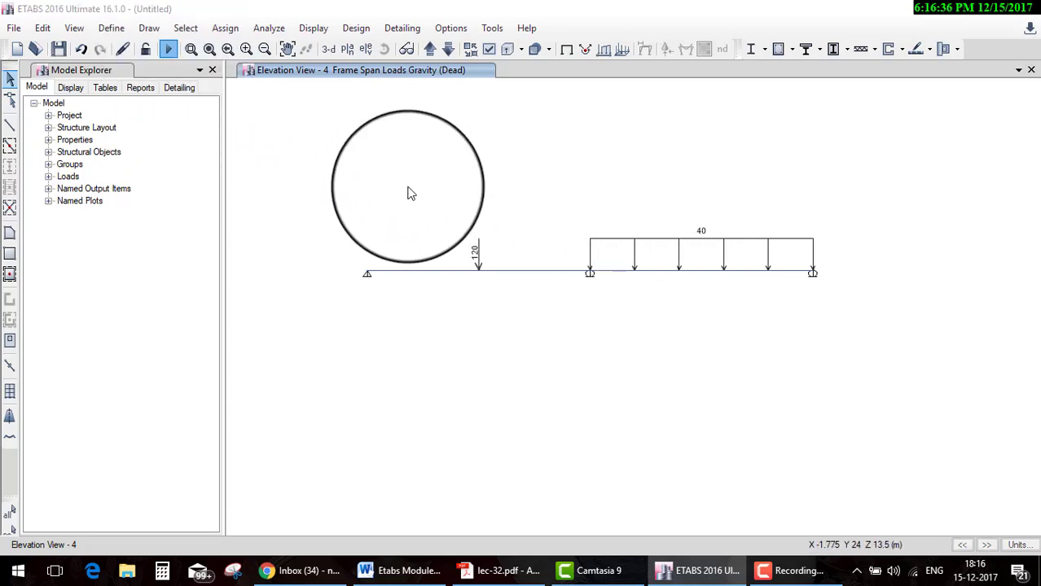
Run the analysis, saving the model as cbeam.
text(V)
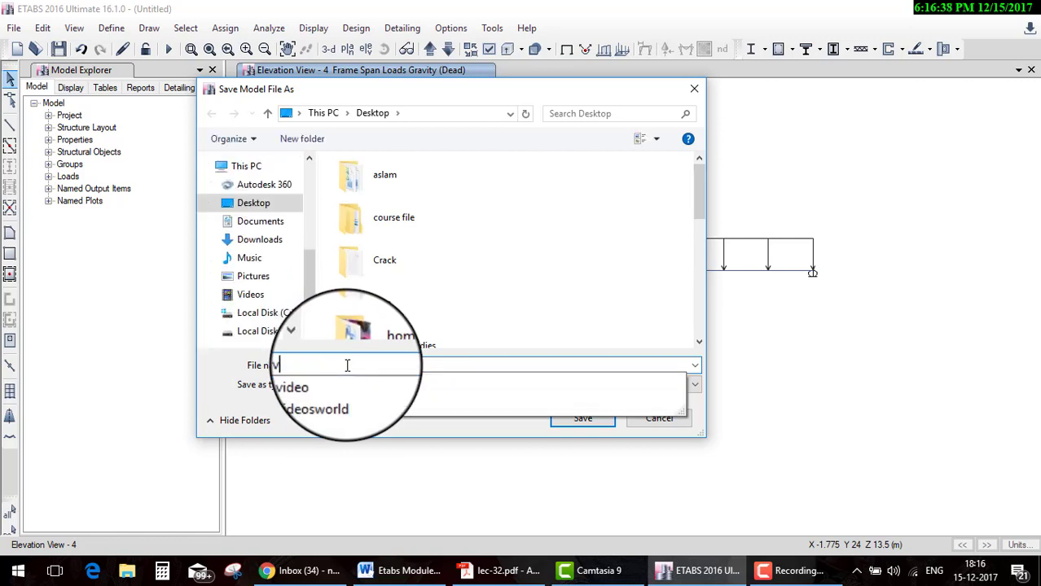
key(BackSpace)
text(c)
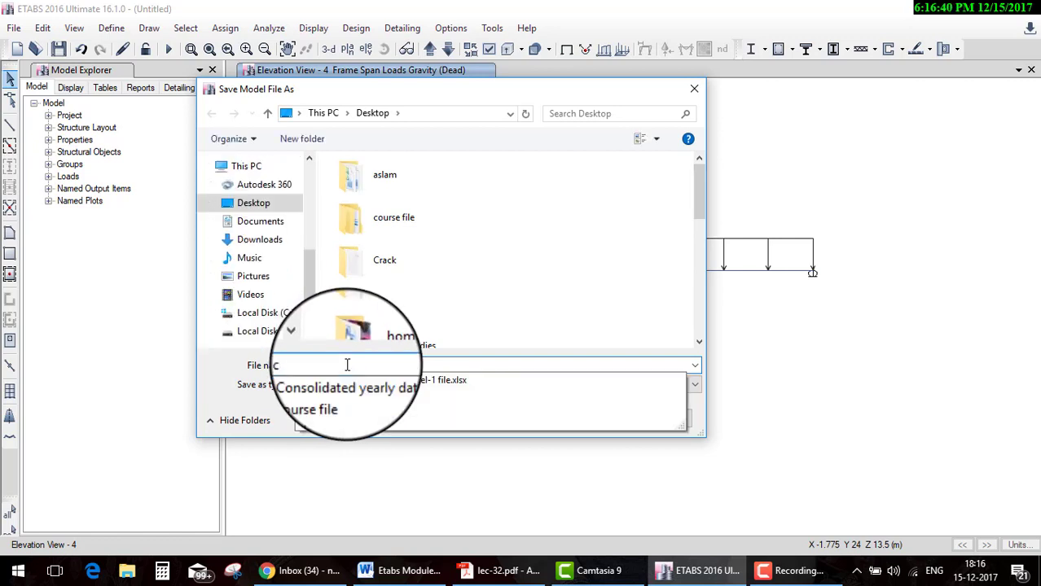
text(beam)
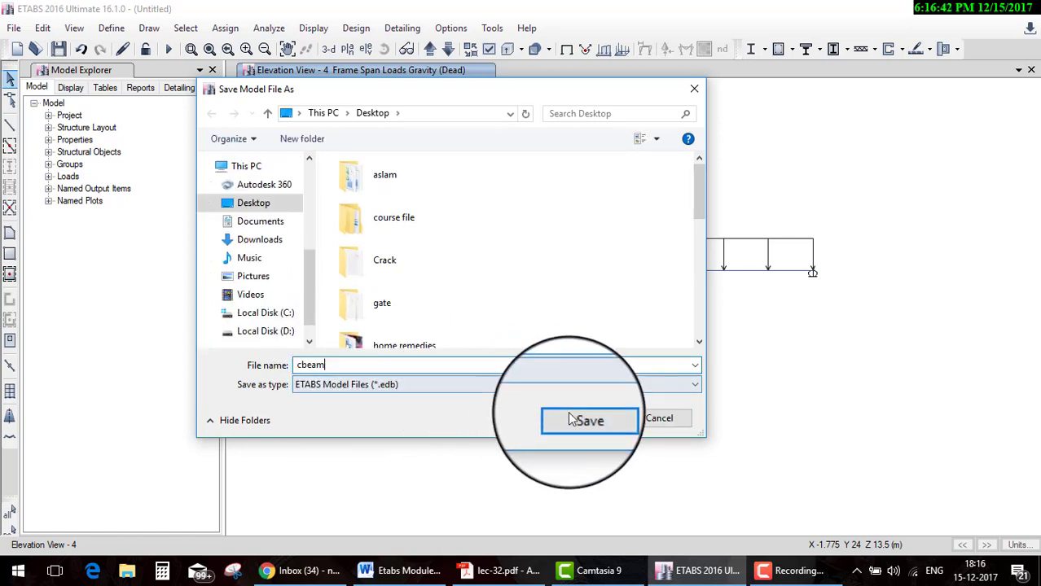
click(582, 418)
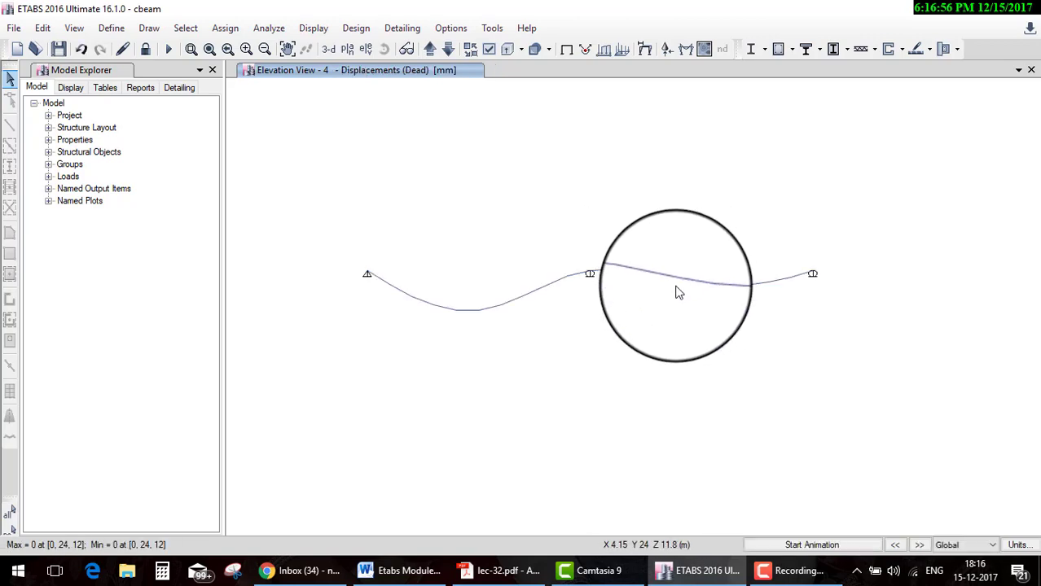
Scroll through the textbook's reaction calculations before returning to the analysed model.
click(476, 570)
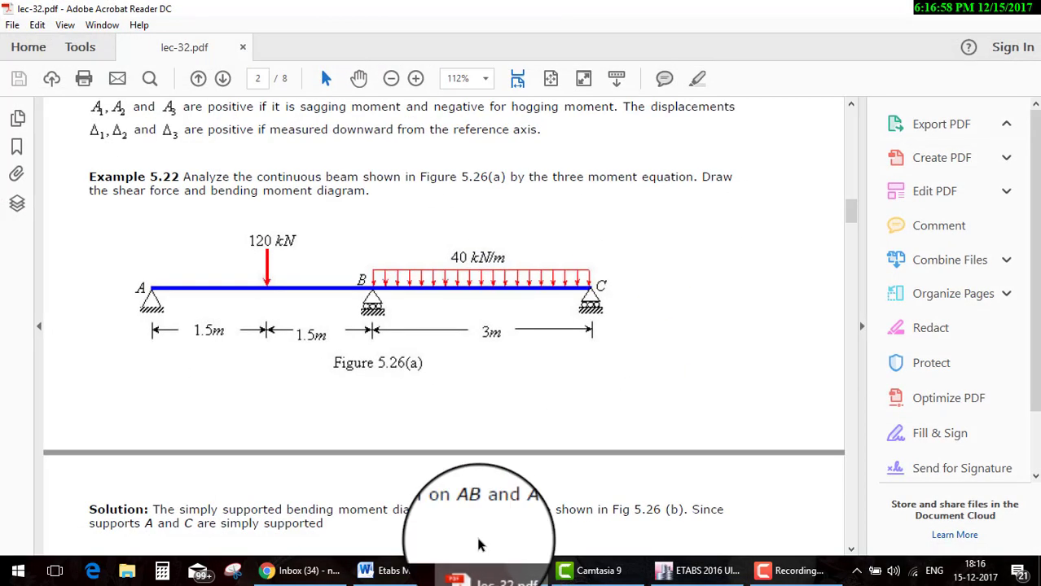
scroll(460, 430, down, 3)
scroll(460, 430, down, 3)
scroll(460, 430, down, 5)
scroll(468, 428, down, 4)
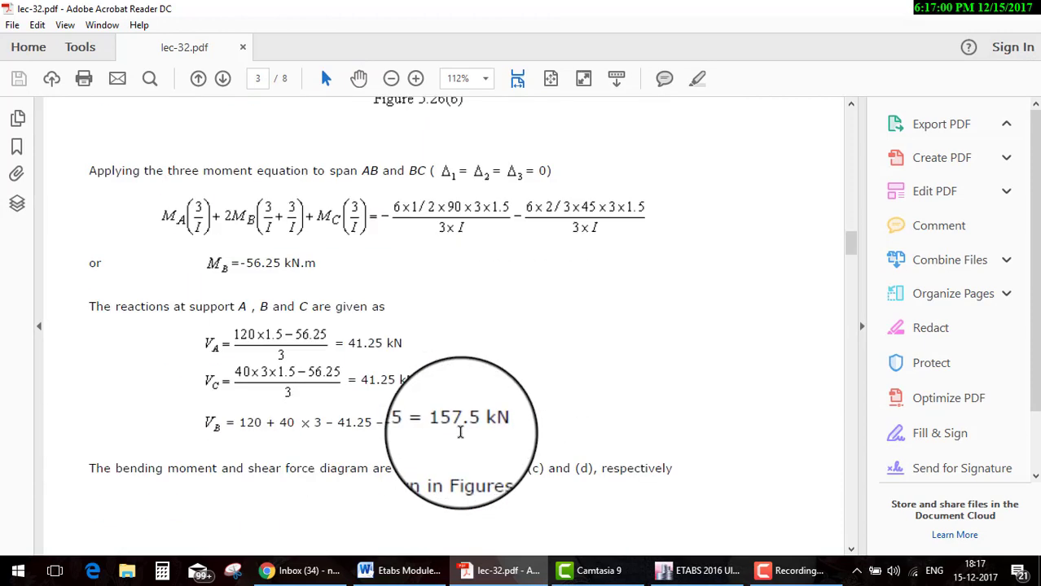
click(493, 562)
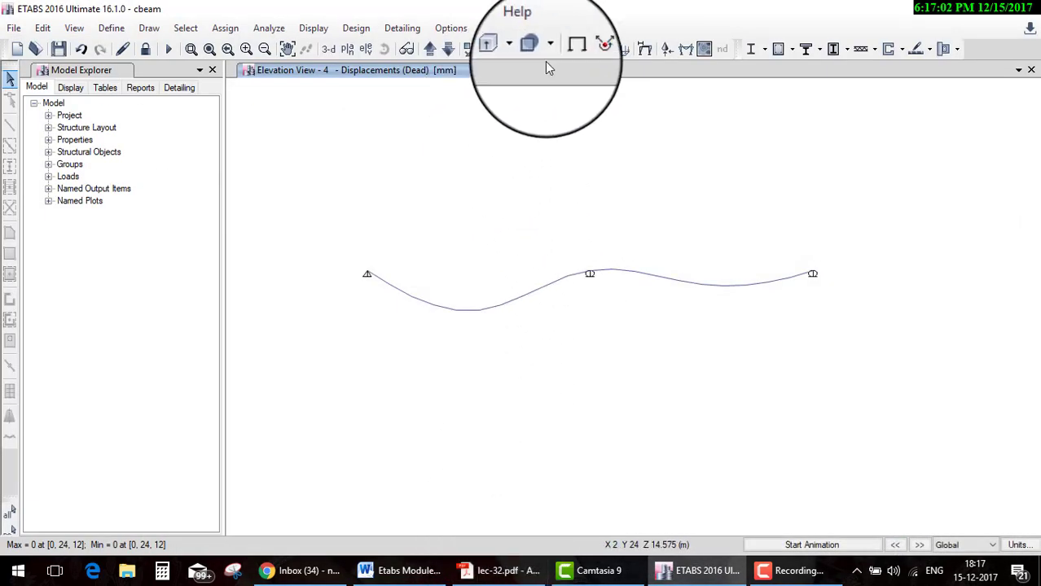
Show Fz support reactions as tabulated values: 44.0887, 157.6737 and 44.0887 kN.
click(664, 54)
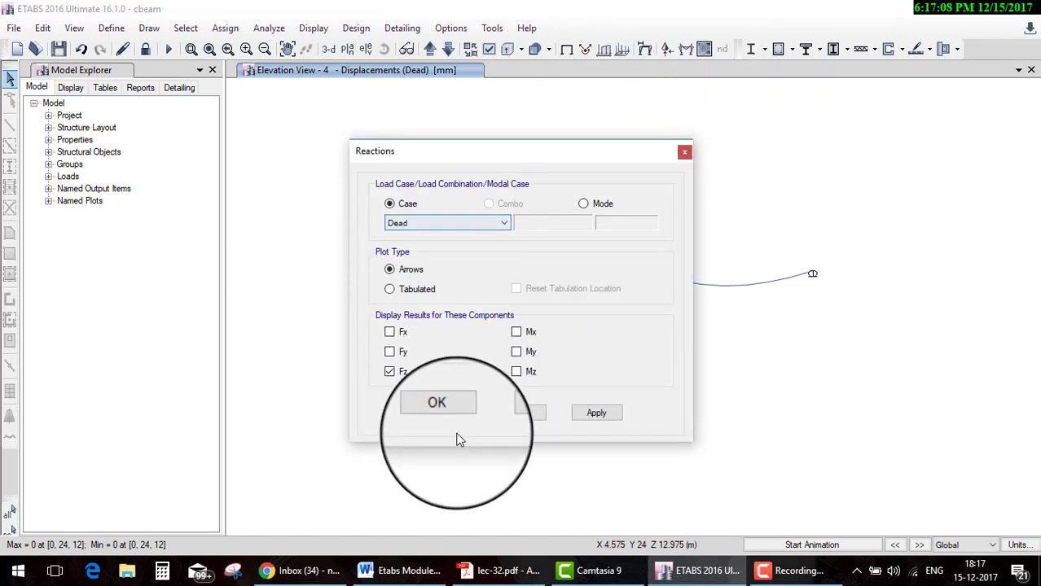
click(440, 413)
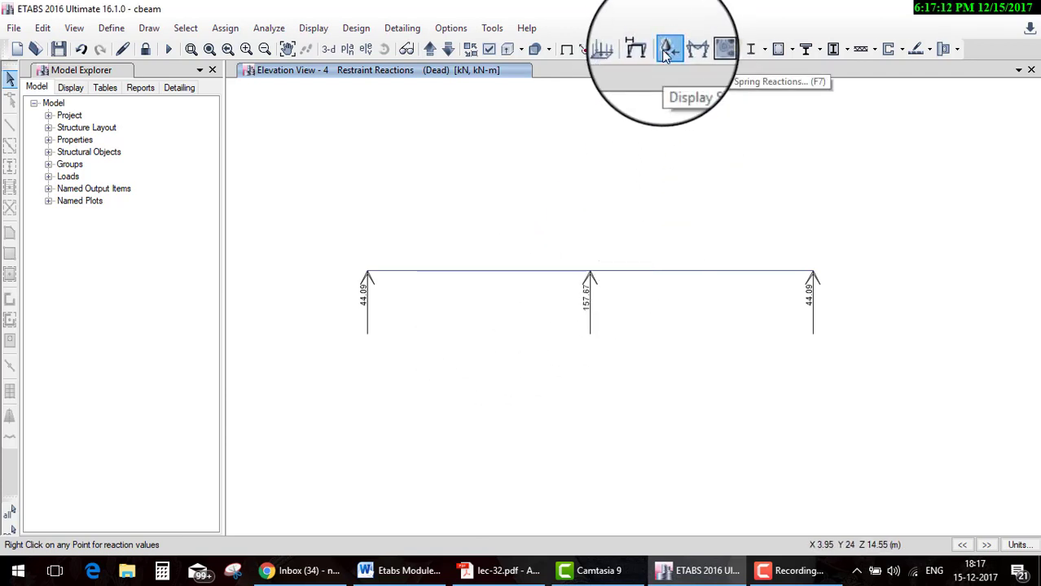
click(667, 52)
click(389, 289)
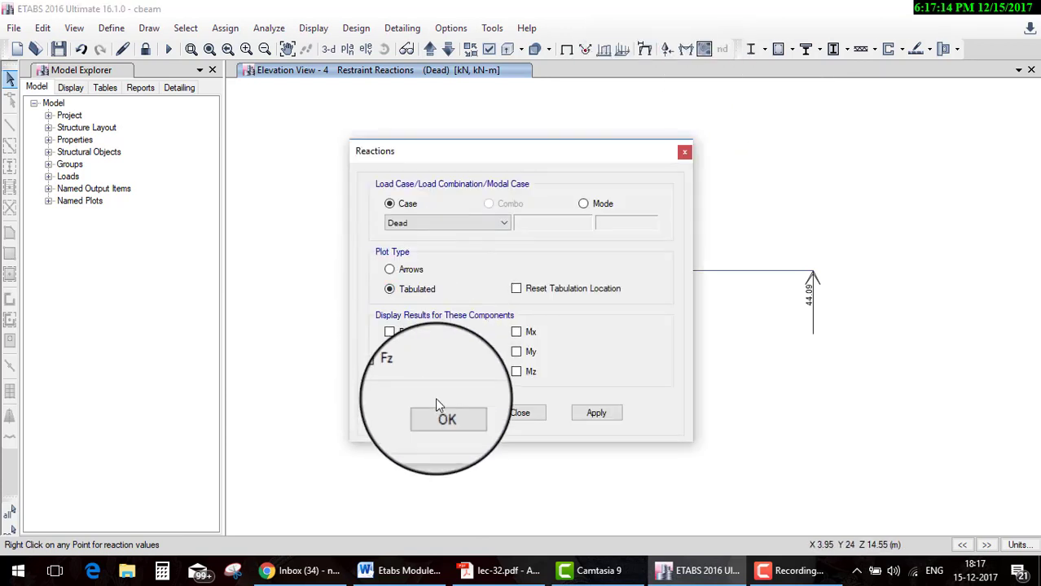
click(437, 405)
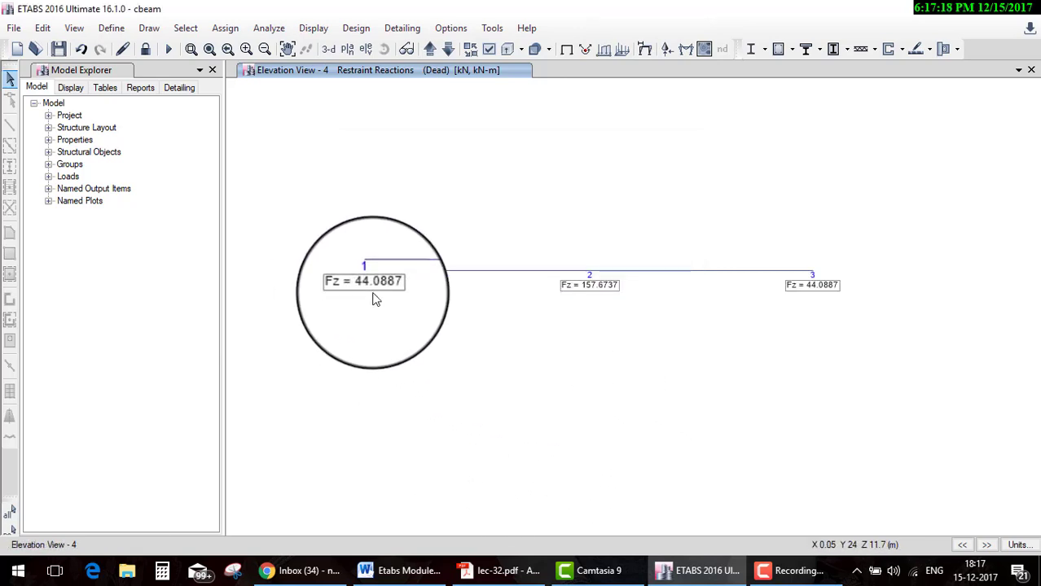
click(505, 571)
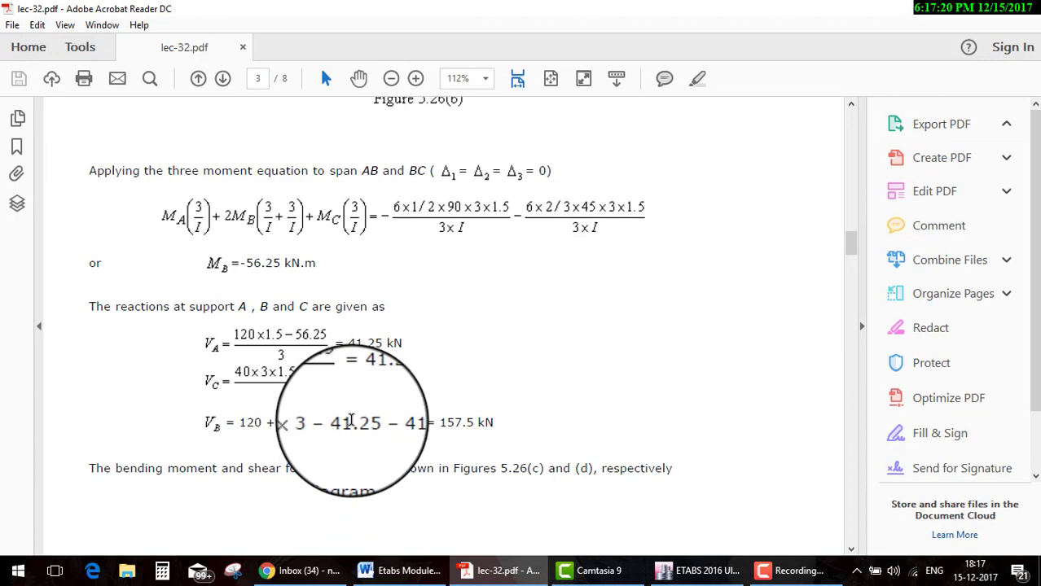
Underline the textbook's 41.25 kN reactions at A and C and 157.5 kN at B.
drag(355, 353, 497, 337)
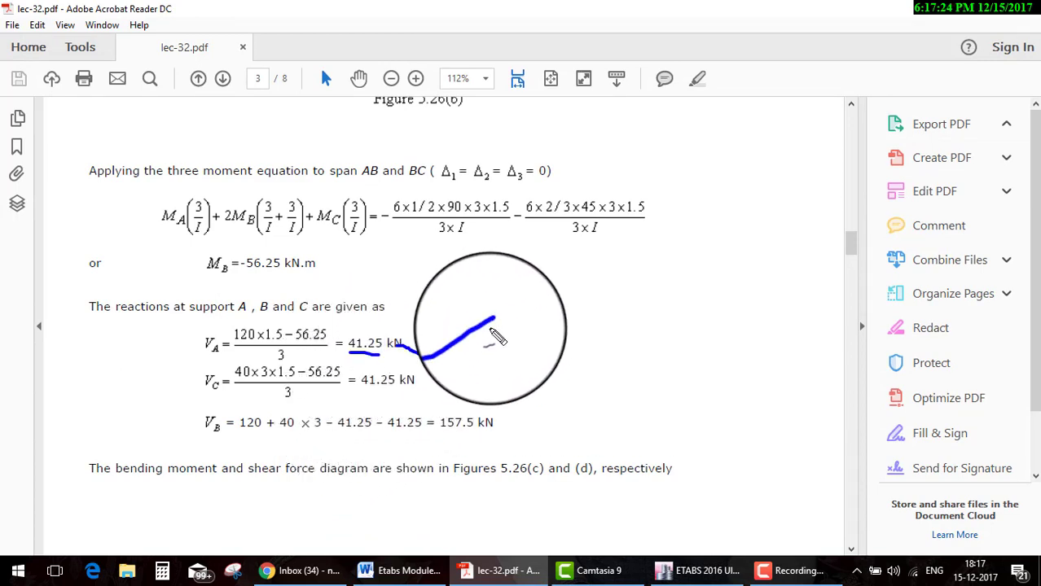
drag(362, 397, 530, 376)
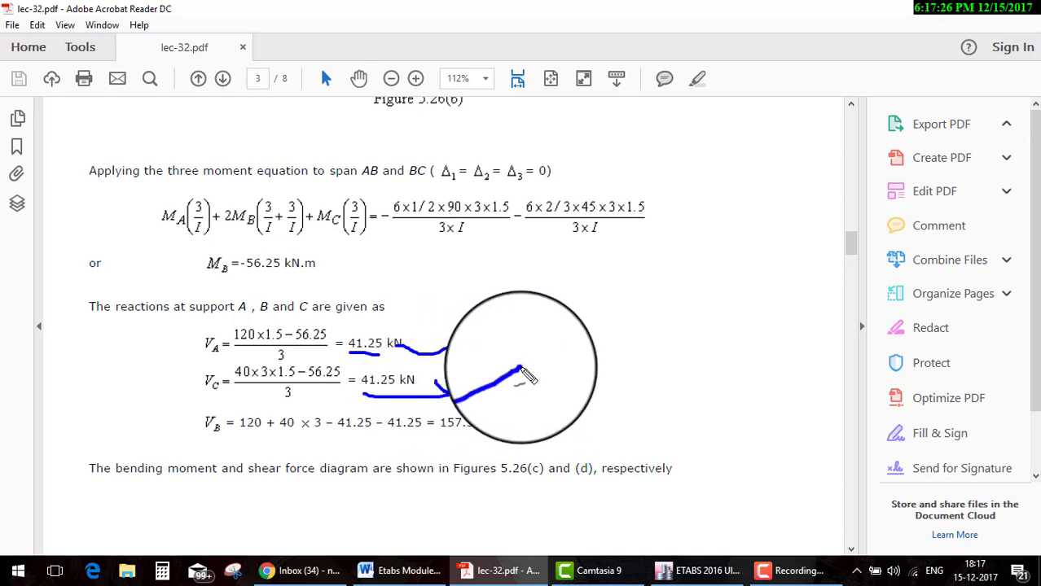
drag(445, 438, 533, 430)
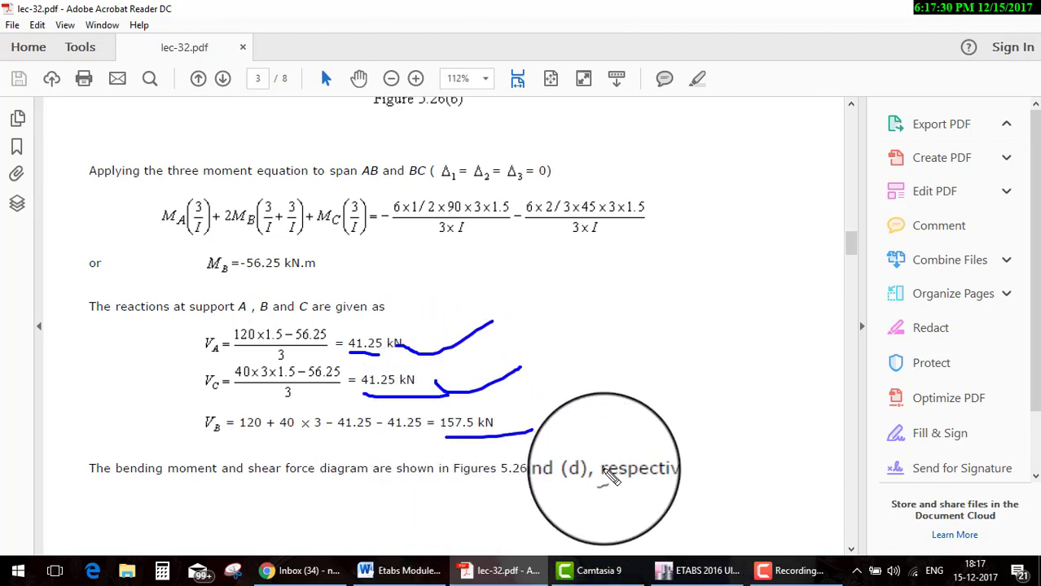
click(687, 573)
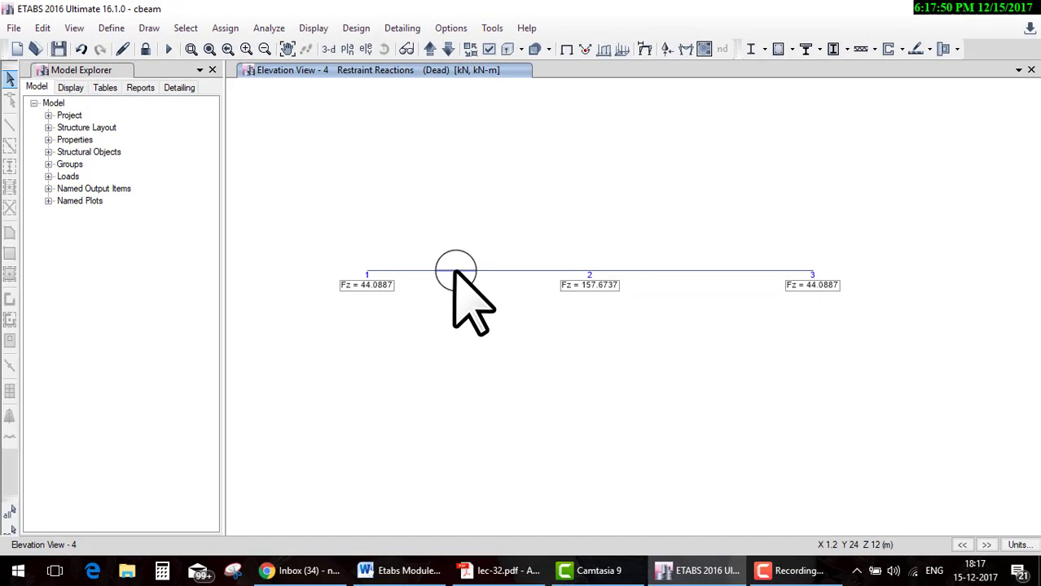
Unlock the model and set the mass modifier of both beam spans to 0.
click(145, 48)
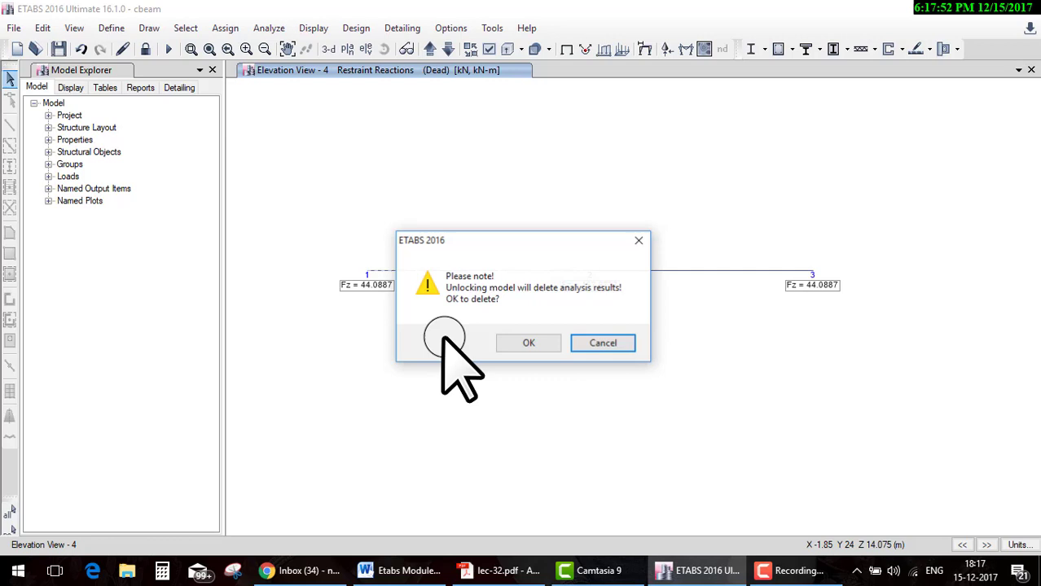
click(525, 342)
click(666, 272)
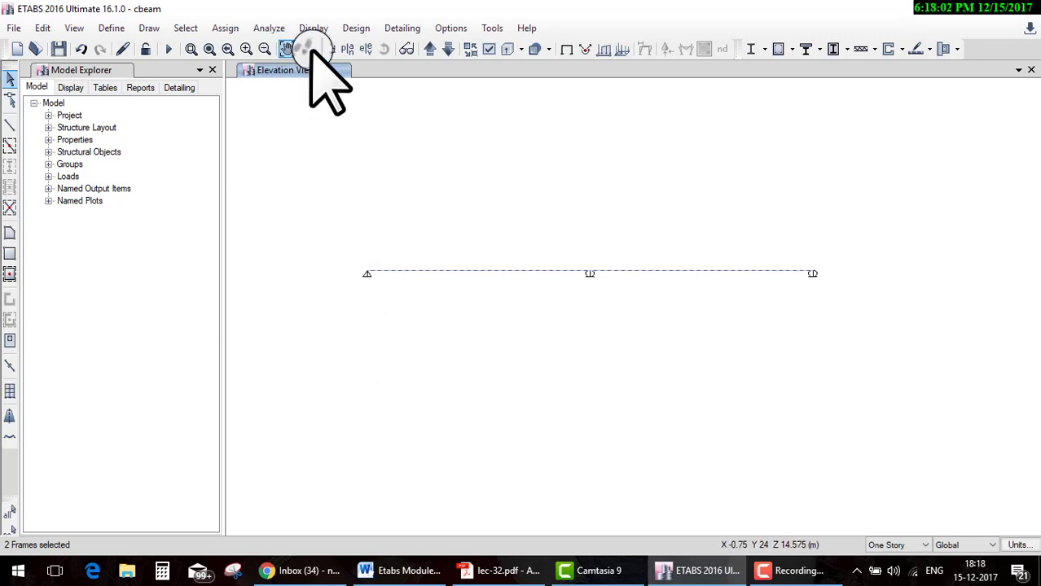
click(248, 67)
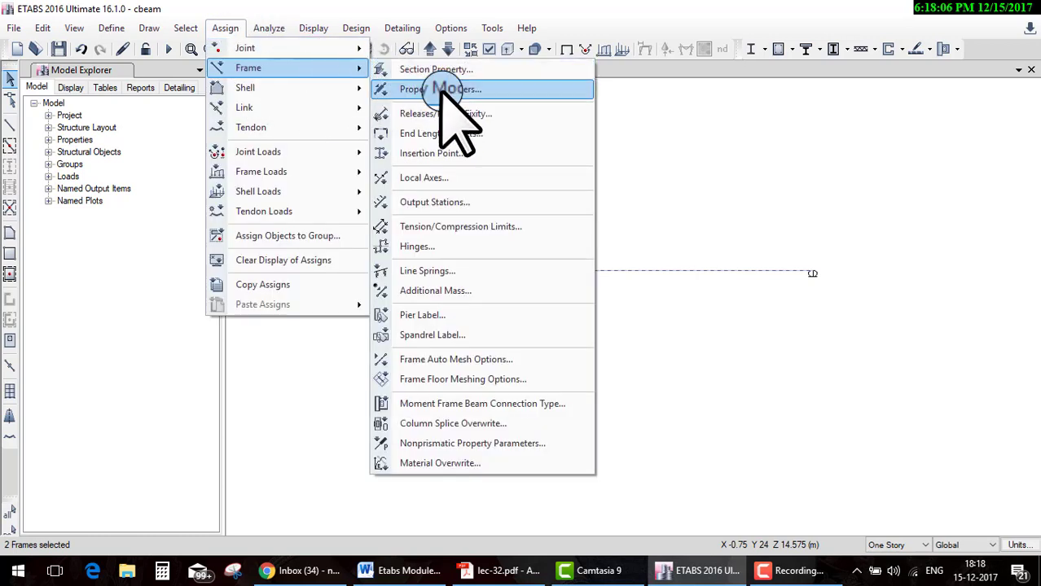
click(440, 90)
drag(601, 336, 425, 333)
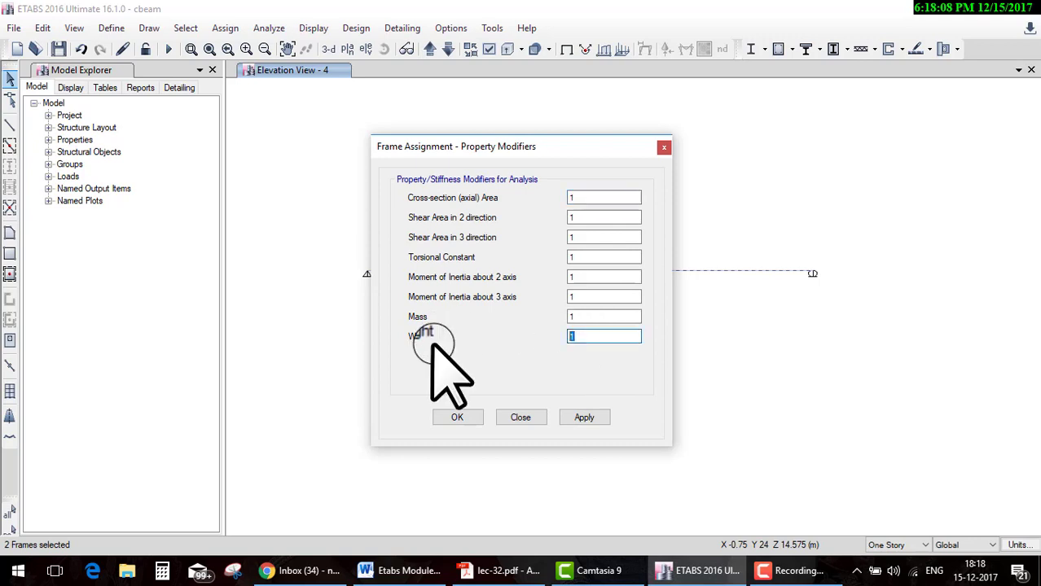
text(0)
click(458, 419)
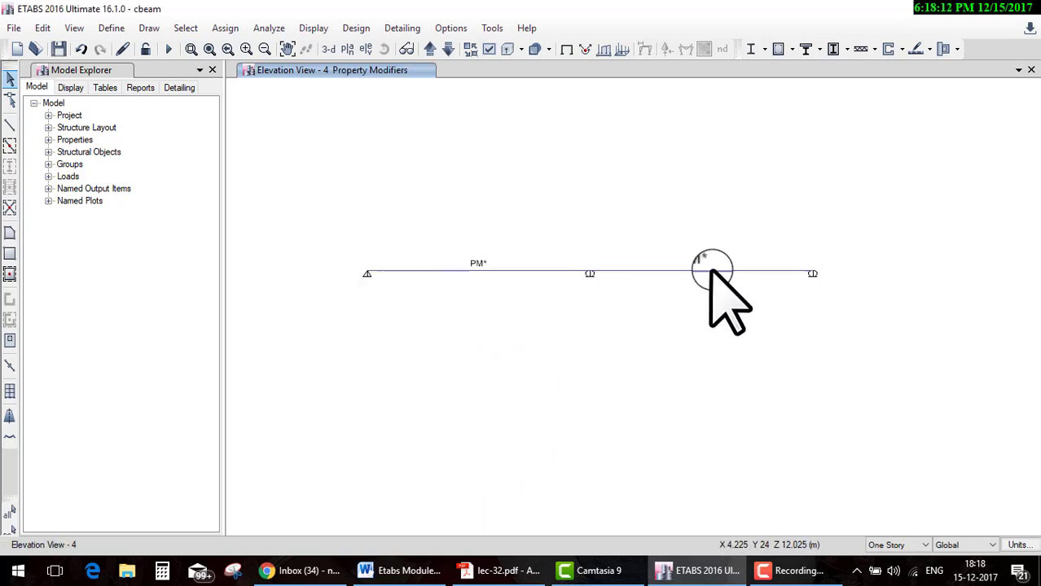
Rerun the analysis and show Fz reactions of 42.9583, 154.0834 and 42.9583 kN.
click(168, 49)
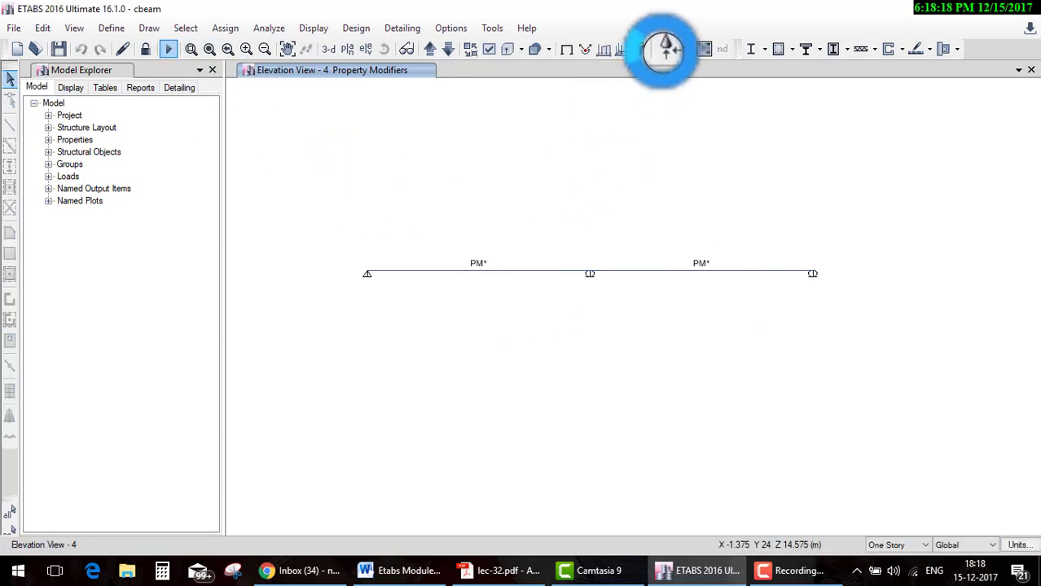
click(665, 49)
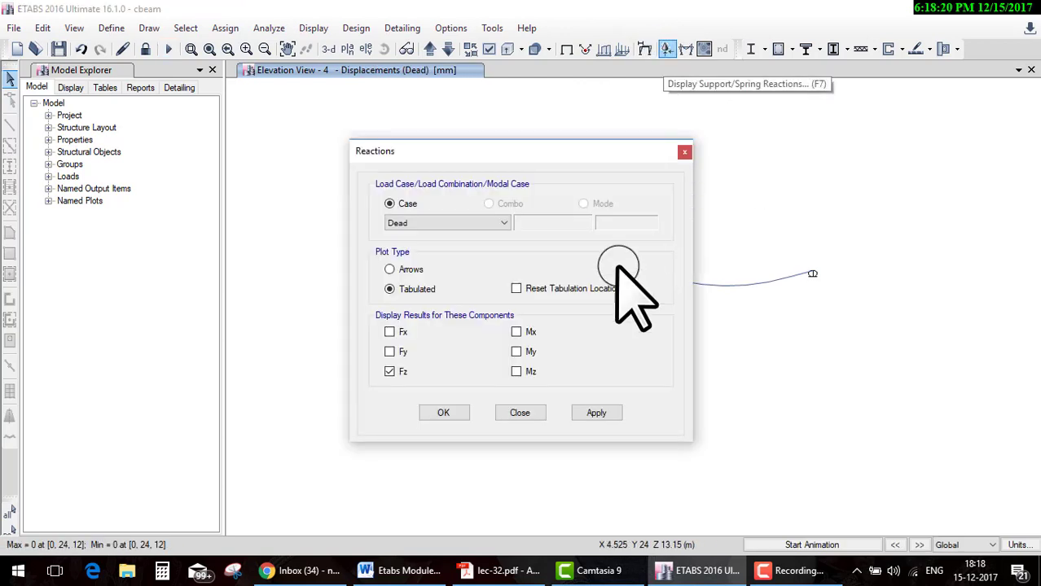
click(455, 413)
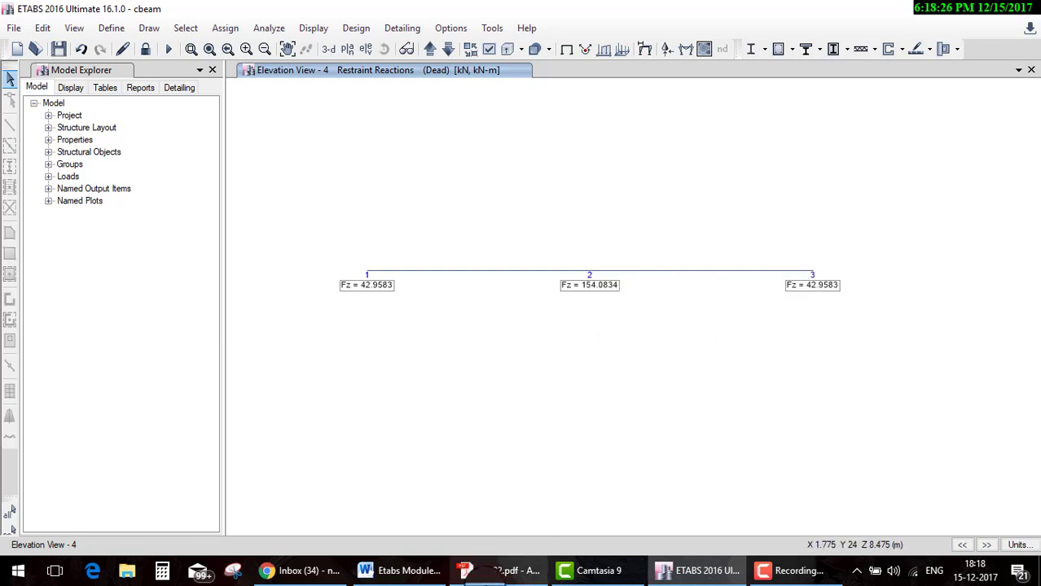
click(489, 572)
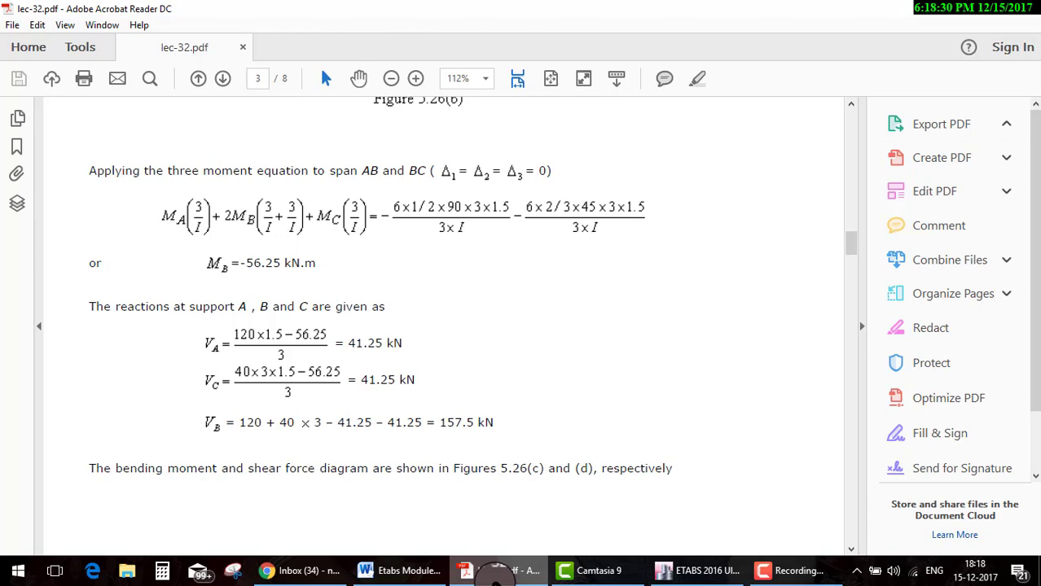
Display the beam's Dead span loads: the 120 kN point load and 40 kN/m uniform load.
click(499, 572)
click(498, 572)
click(498, 572)
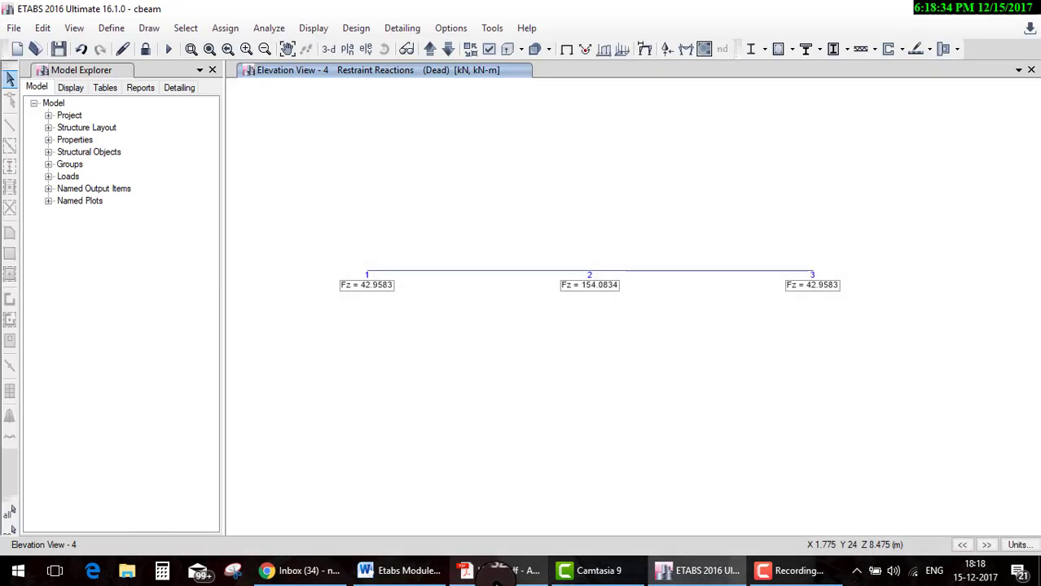
click(603, 51)
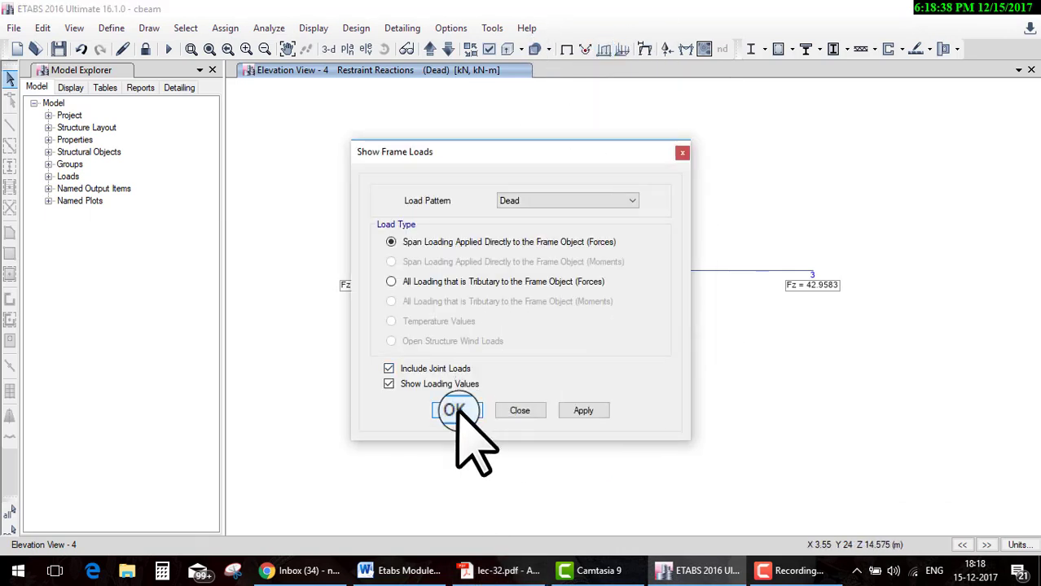
click(593, 412)
key(Escape)
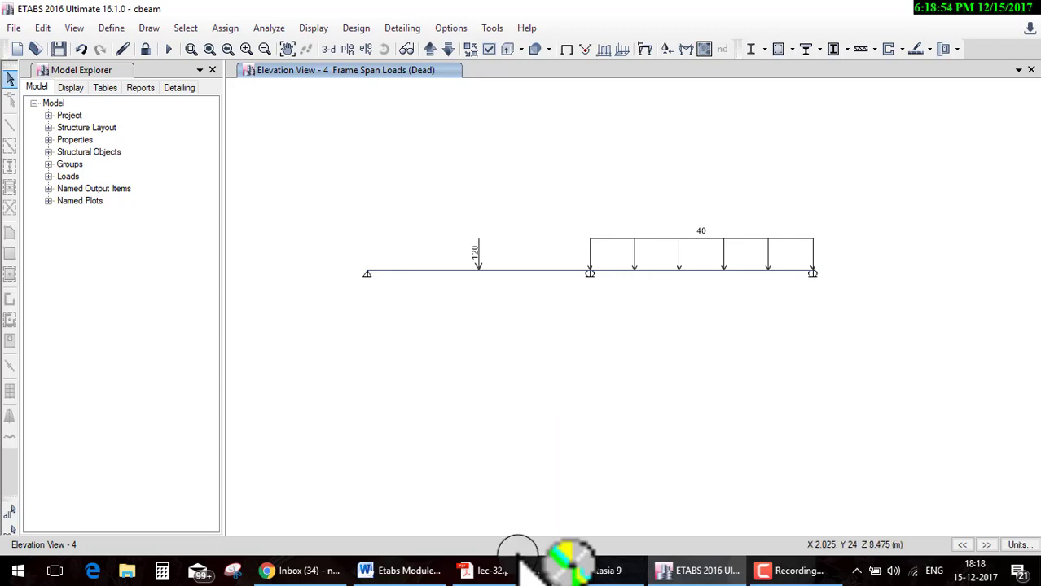
In the PDF, tick Figure 5.26(a)'s 120 kN point load and 40 kN/m uniform load as matching.
click(499, 569)
scroll(492, 334, up, 4)
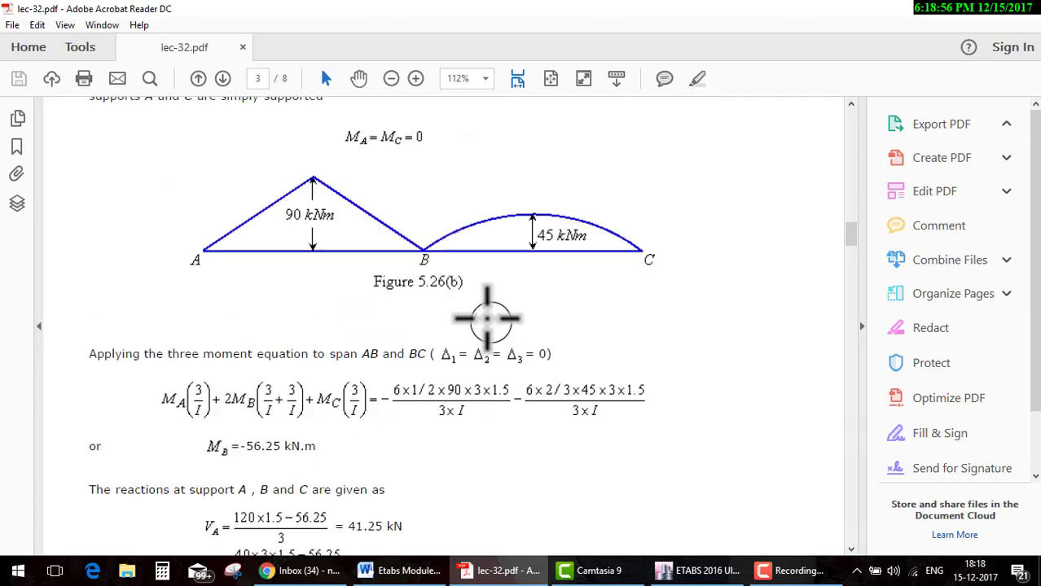
scroll(491, 342, up, 6)
scroll(492, 351, up, 3)
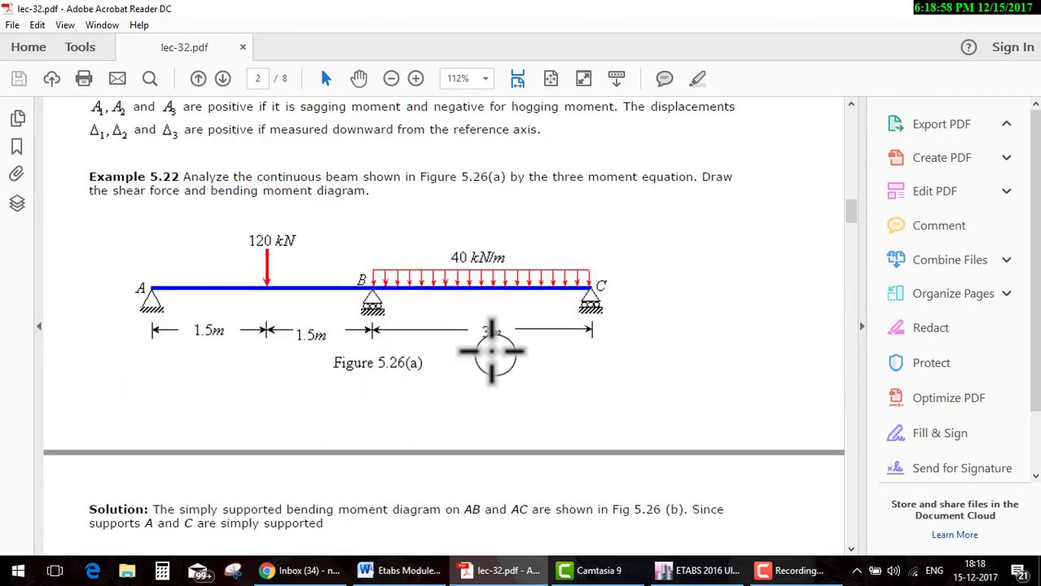
drag(293, 248, 362, 222)
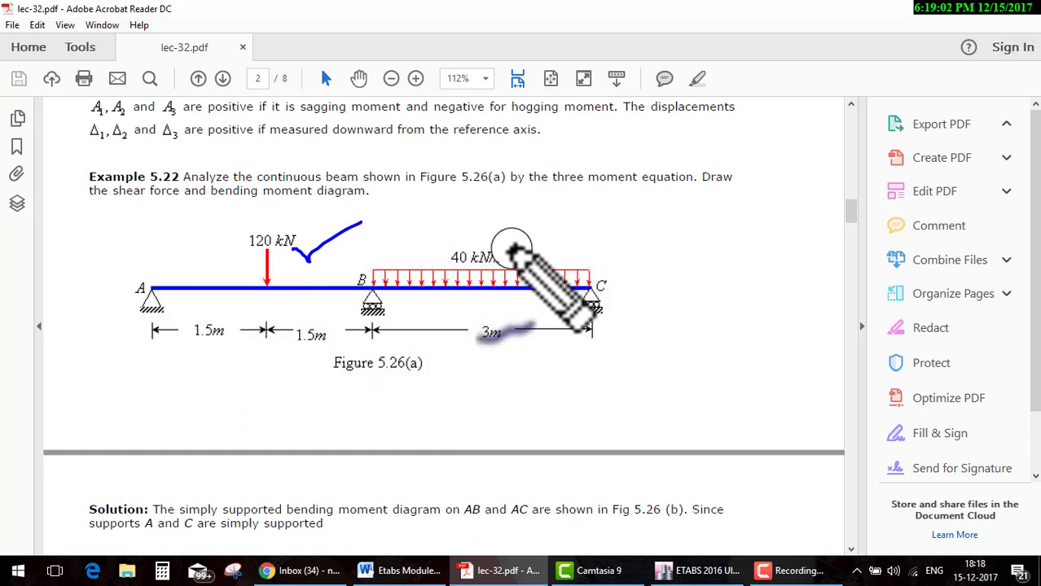
drag(512, 257, 603, 230)
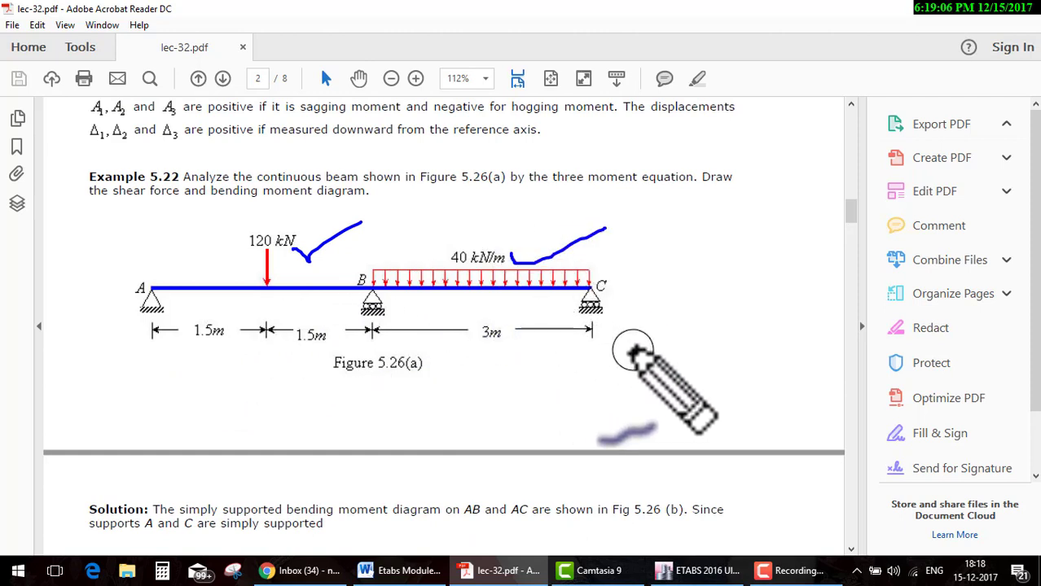
Clear the ink marks and review the textbook's page 4 diagrams before returning to ETABS.
key(Escape)
scroll(598, 492, down, 3)
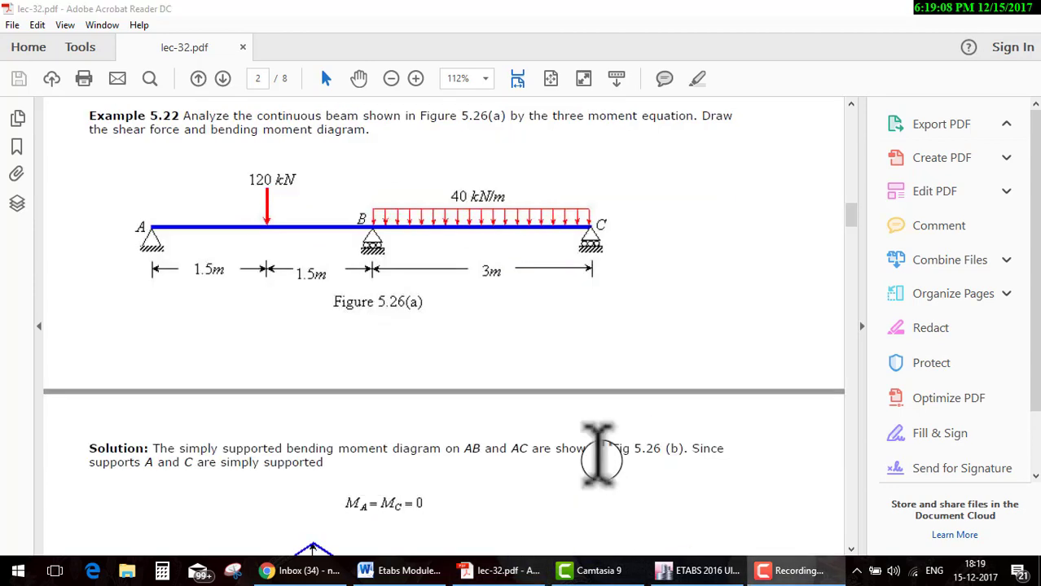
scroll(602, 460, down, 5)
scroll(601, 460, down, 3)
scroll(601, 456, up, 2)
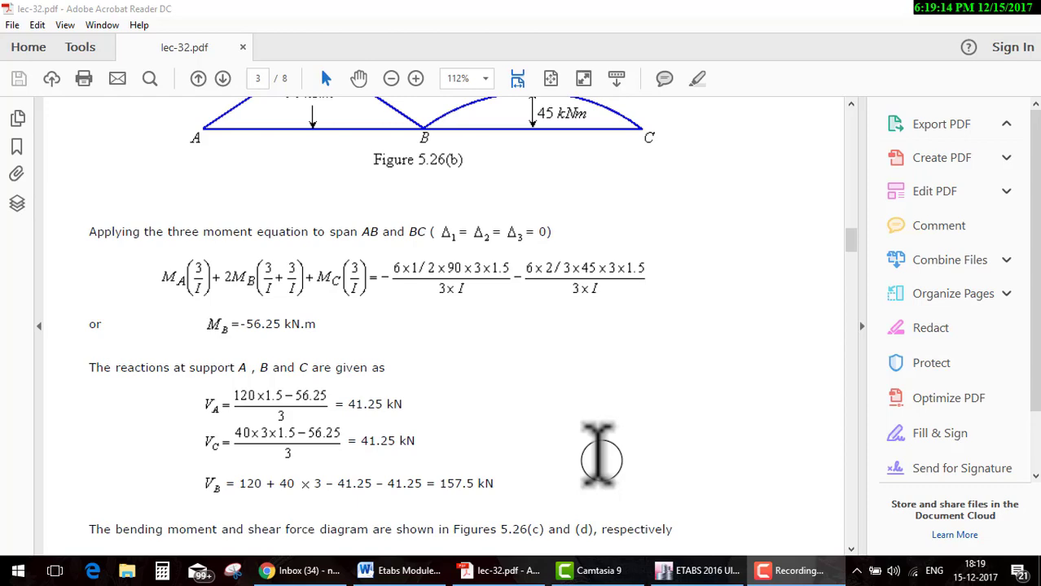
scroll(601, 456, up, 3)
scroll(599, 457, up, 4)
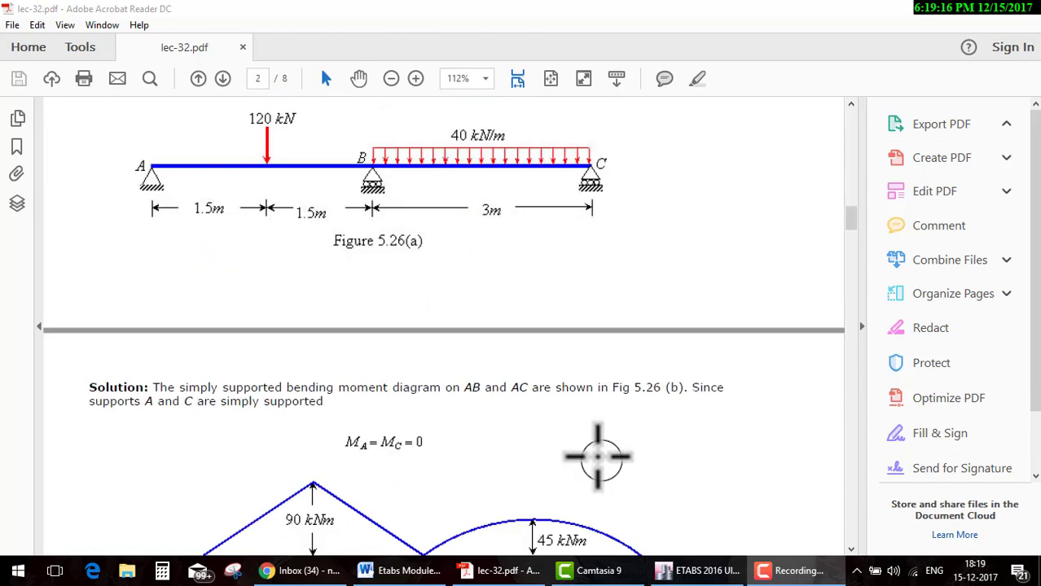
scroll(597, 456, down, 2)
scroll(598, 458, down, 2)
scroll(601, 460, down, 2)
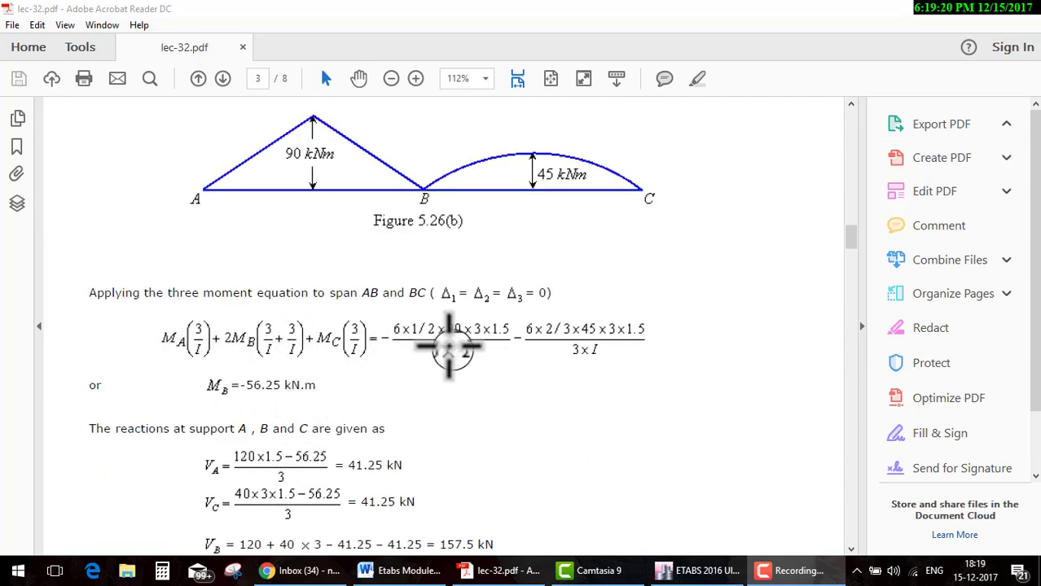
scroll(525, 416, down, 2)
scroll(534, 419, down, 1)
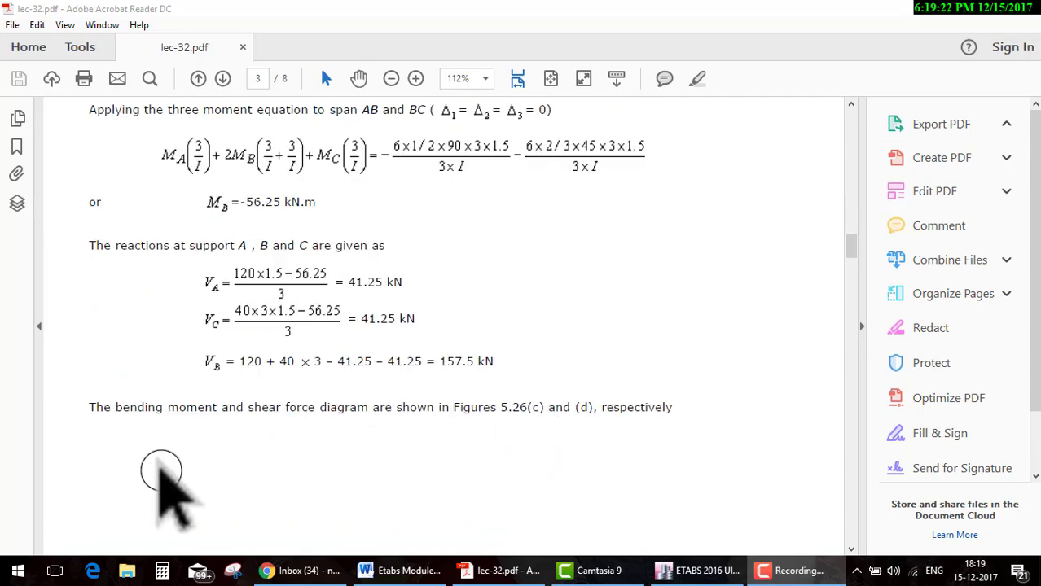
scroll(199, 444, down, 3)
scroll(253, 416, down, 3)
scroll(274, 417, down, 1)
scroll(358, 437, down, 2)
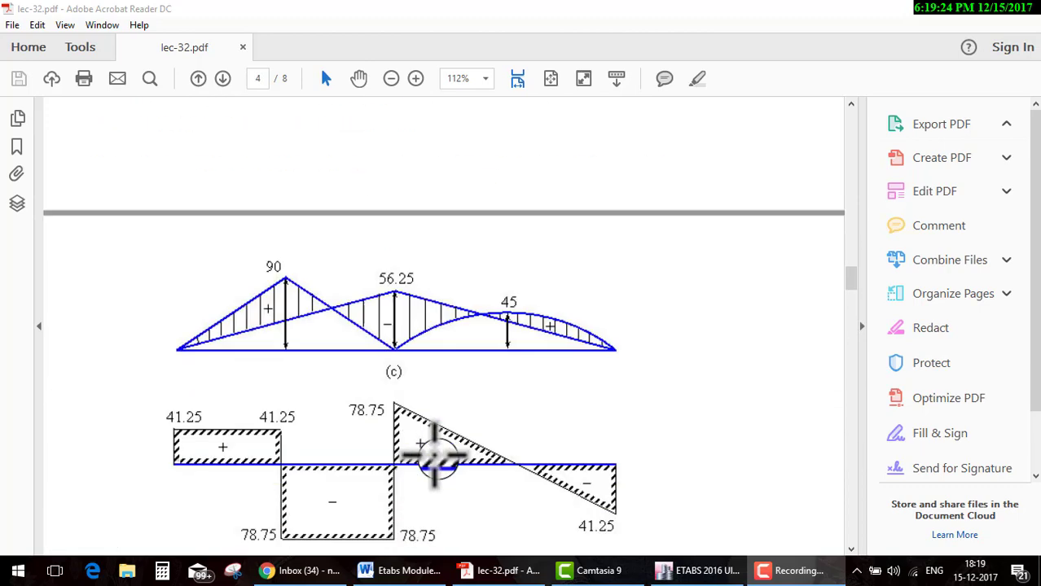
scroll(436, 456, down, 1)
click(695, 574)
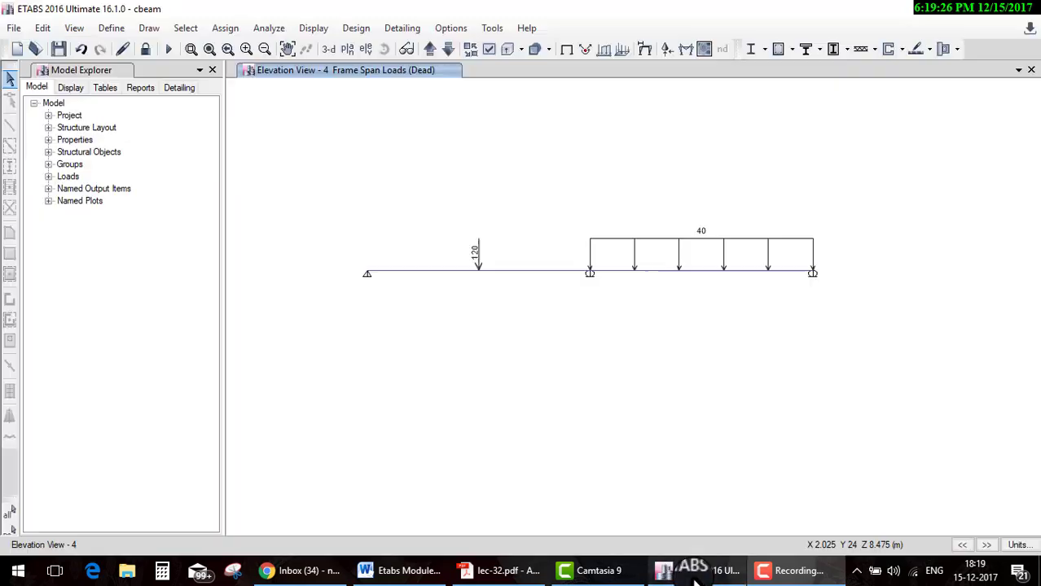
Plot the Shear 2-2 diagram with values shown at controlling stations.
click(666, 49)
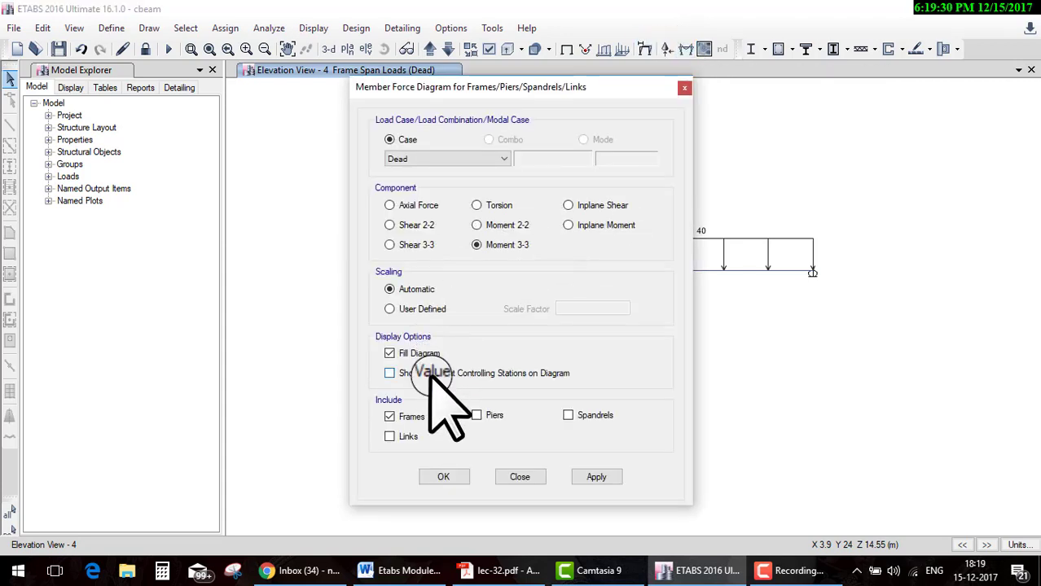
click(430, 373)
click(419, 225)
click(444, 477)
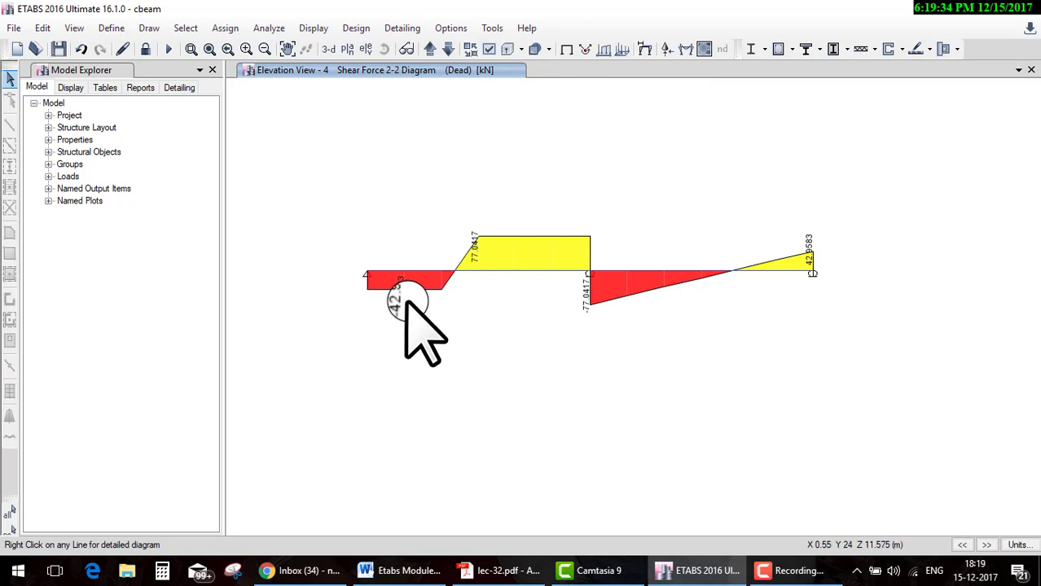
Open Beam B1's detailed diagram and scroll the reading location to about 0.6515 m.
right_click(503, 267)
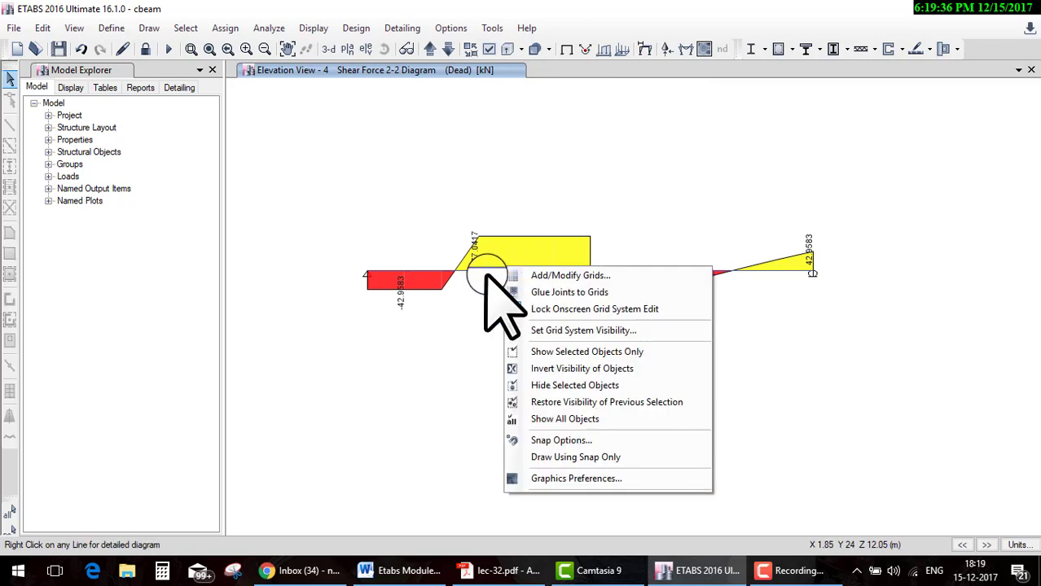
right_click(486, 270)
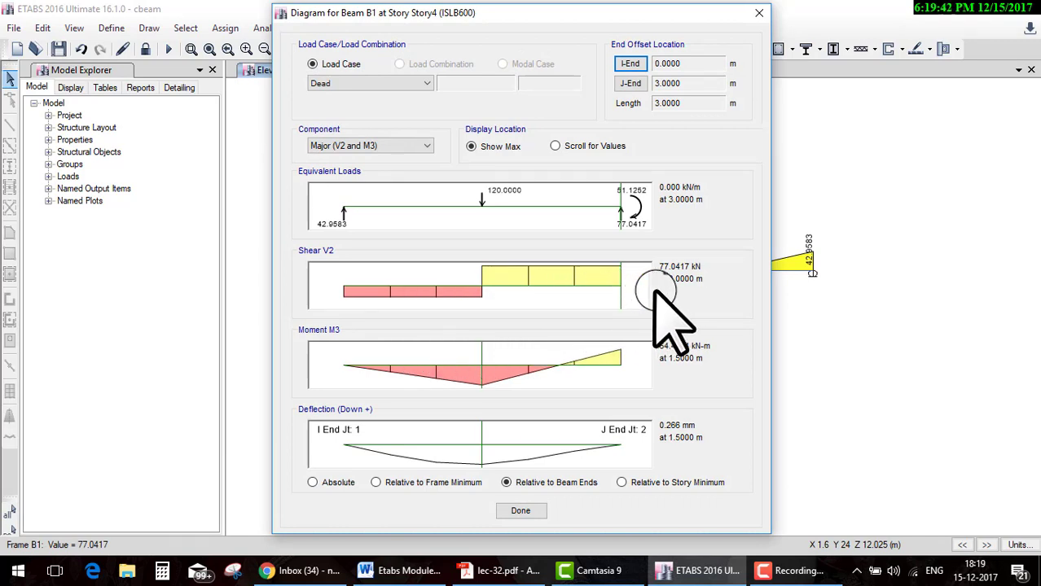
click(581, 295)
drag(581, 295, 614, 295)
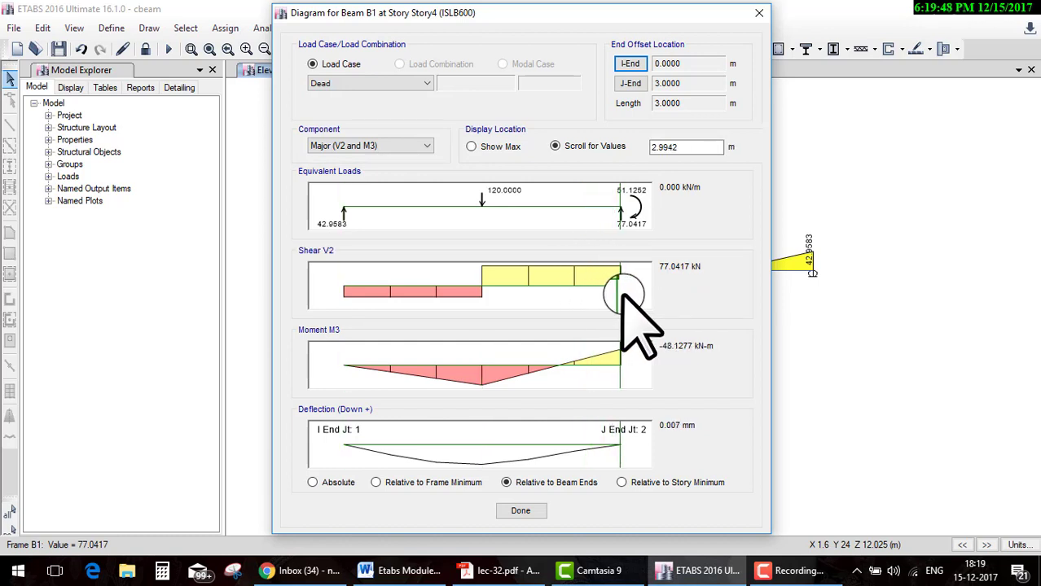
drag(610, 294, 403, 293)
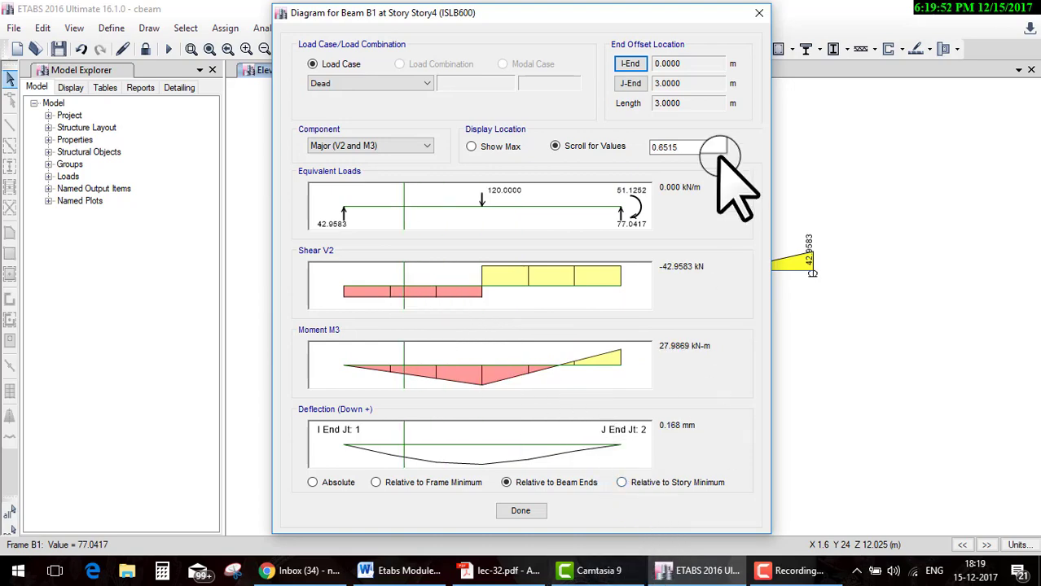
click(521, 511)
Scroll the textbook PDF back up to Example 5.22's Figure 5.26(a).
click(505, 572)
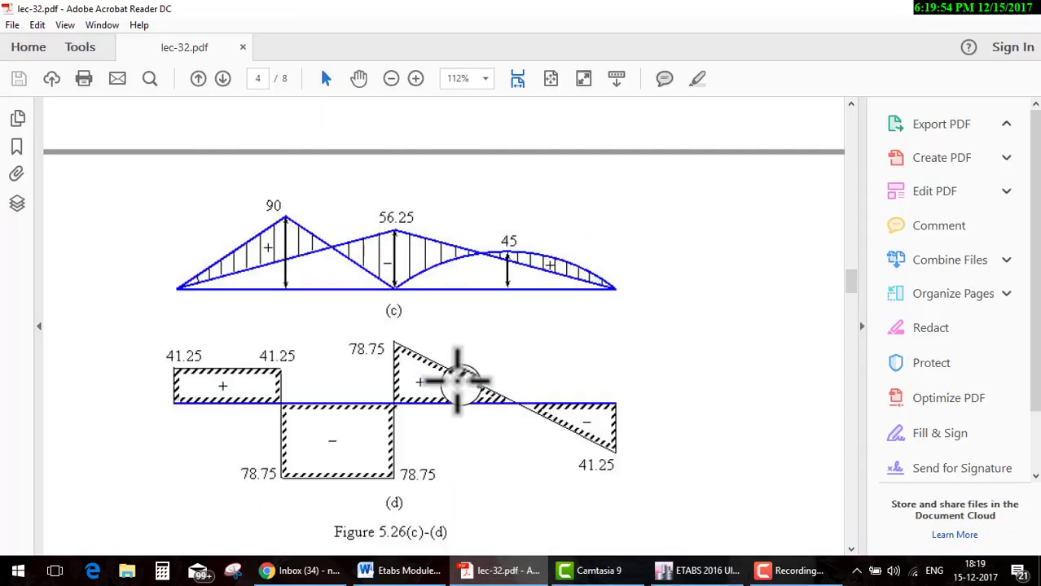
scroll(456, 428, down, 5)
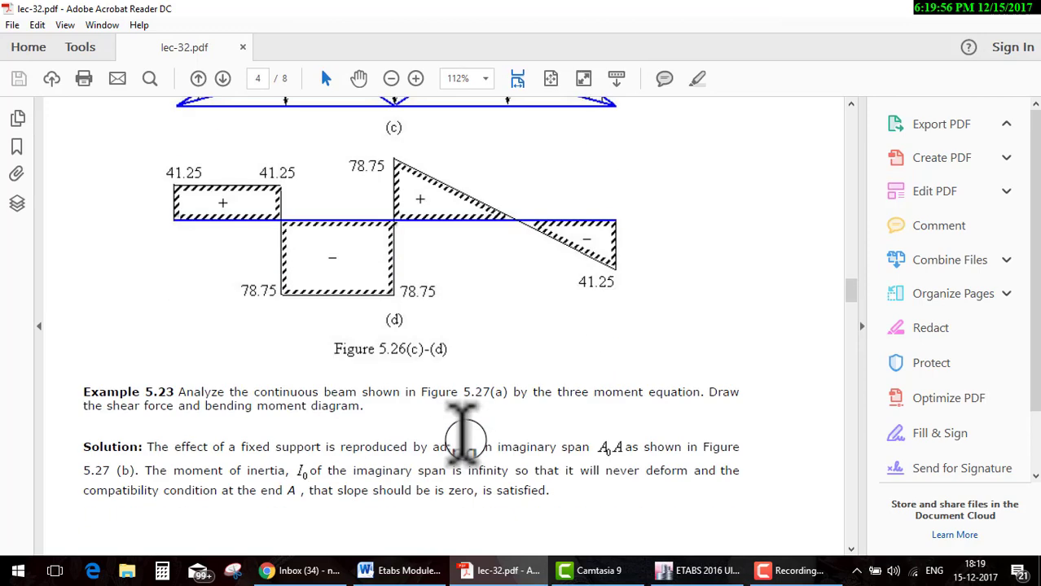
scroll(596, 517, up, 6)
scroll(594, 517, up, 5)
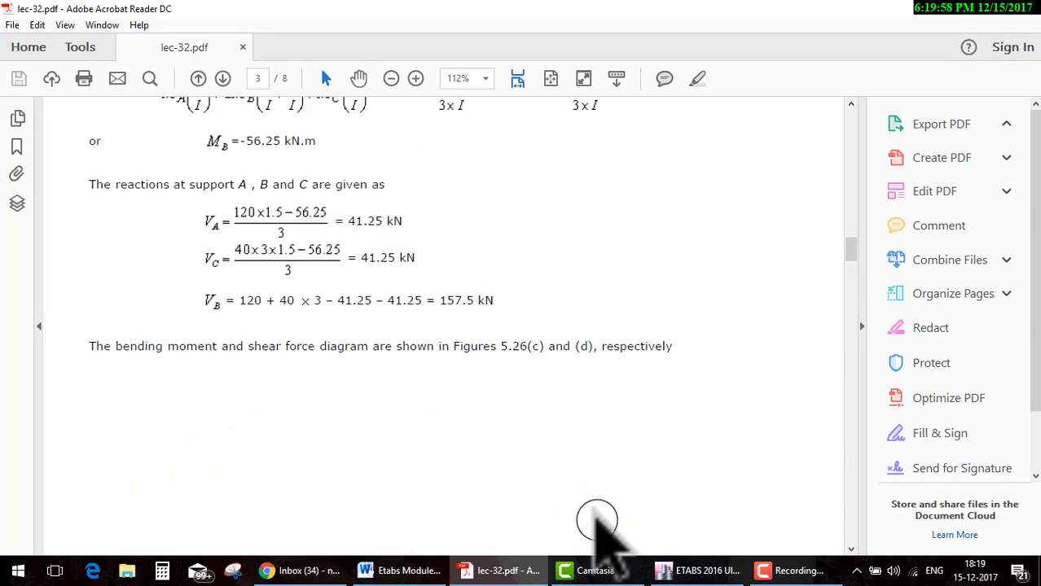
scroll(596, 519, up, 3)
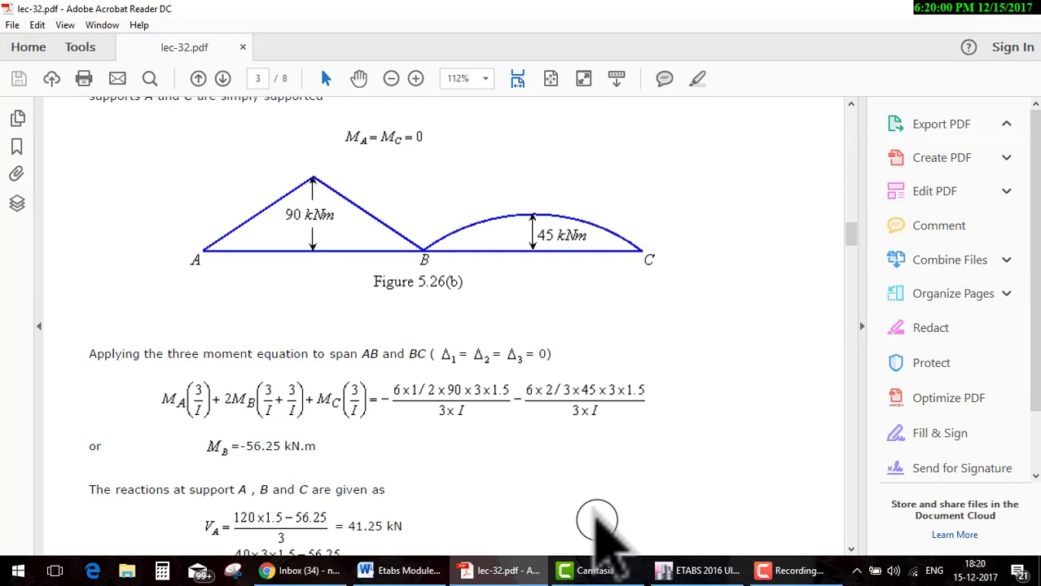
scroll(597, 520, up, 2)
scroll(597, 518, up, 3)
scroll(595, 517, up, 1)
scroll(593, 515, up, 2)
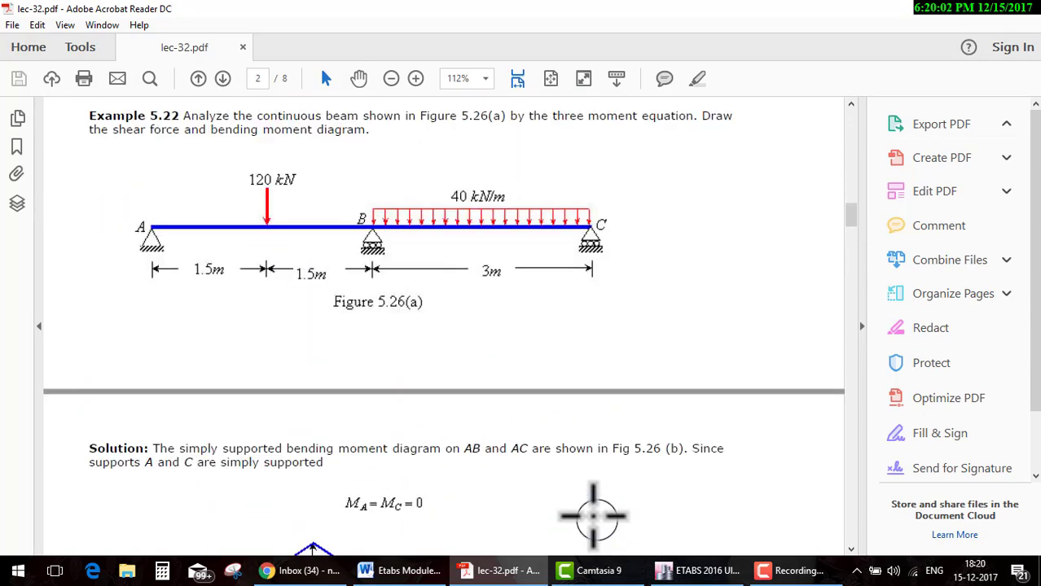
scroll(593, 516, up, 3)
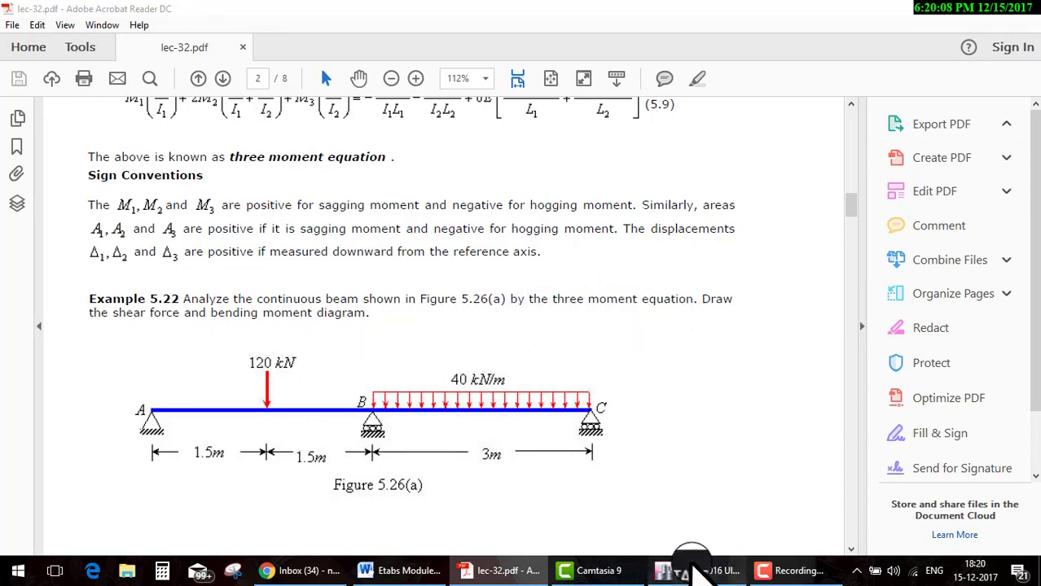
Show the 120 kN and 40 kN/m span loads in ETABS and compare with the figure.
click(673, 570)
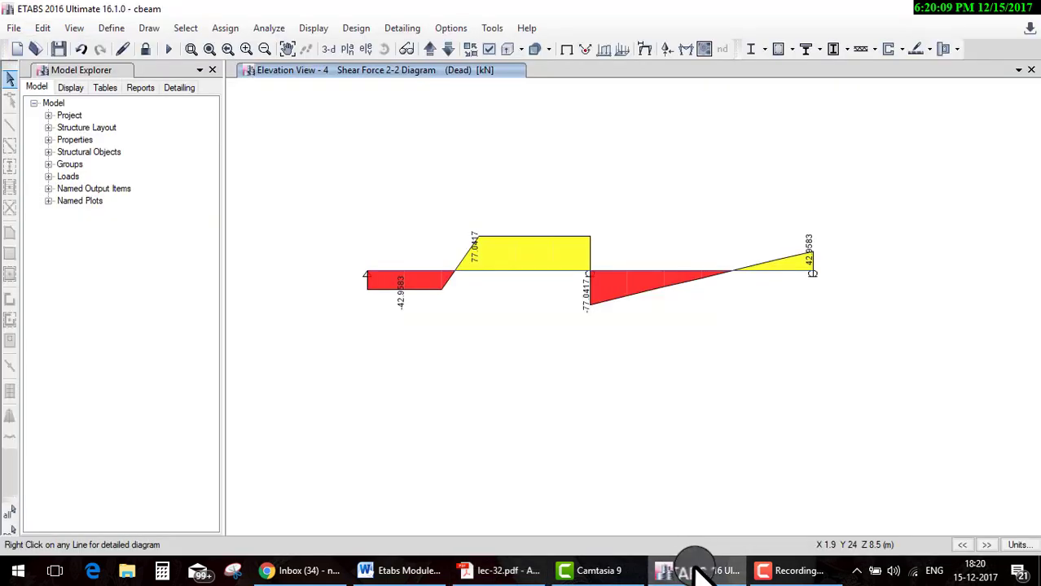
click(603, 50)
click(466, 409)
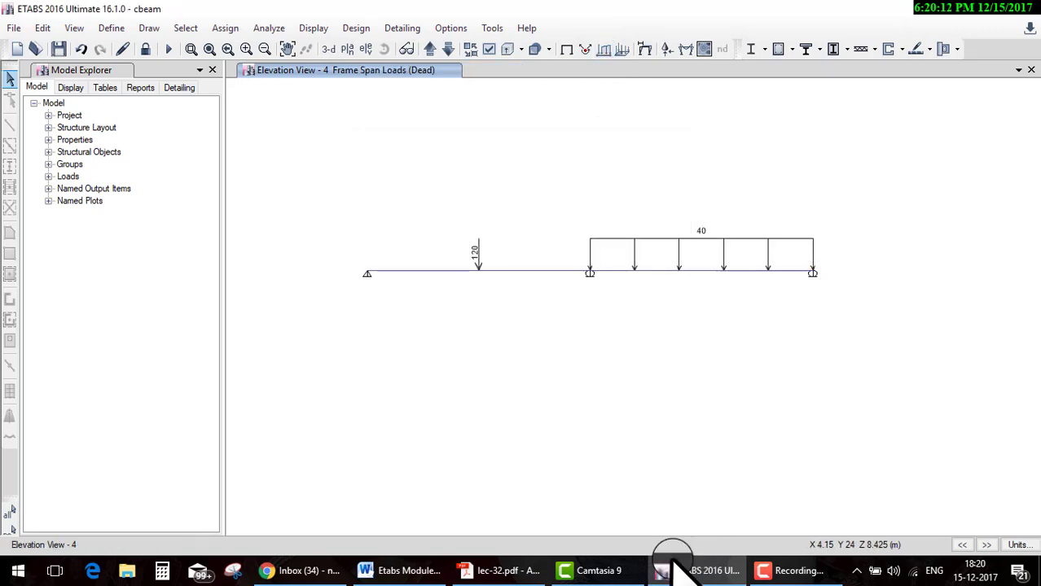
click(673, 568)
click(673, 572)
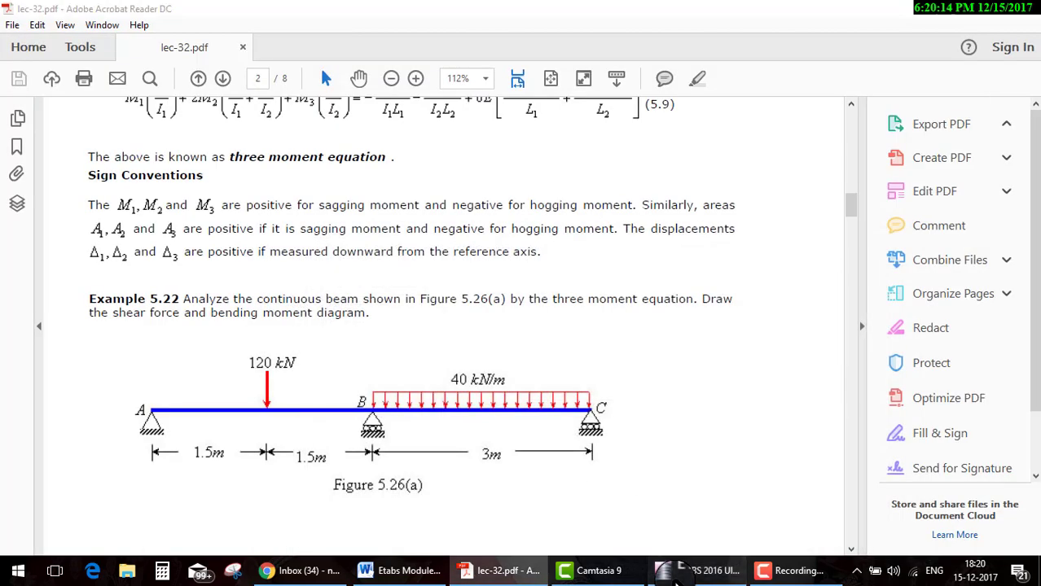
click(674, 576)
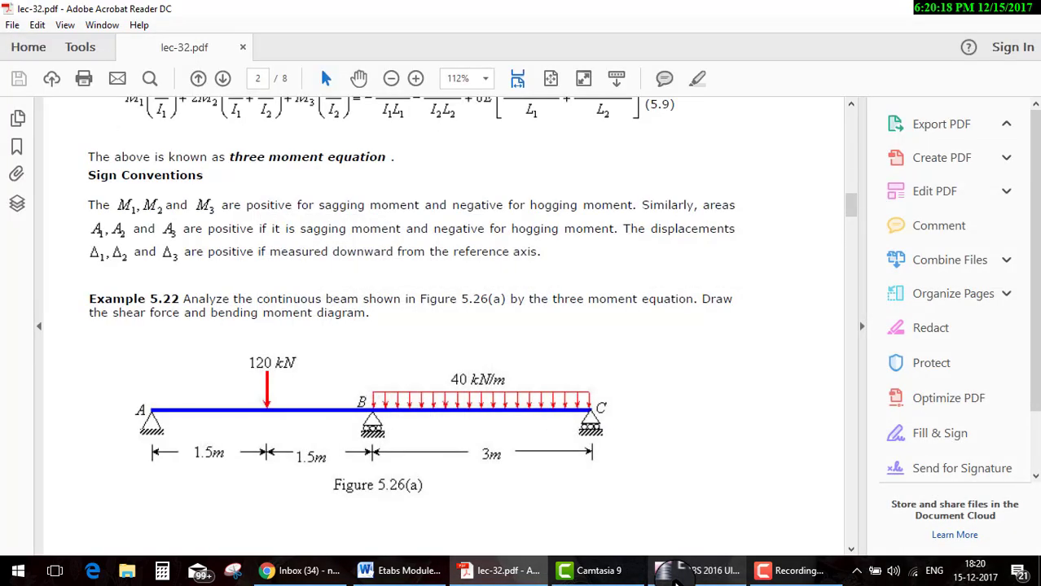
click(675, 577)
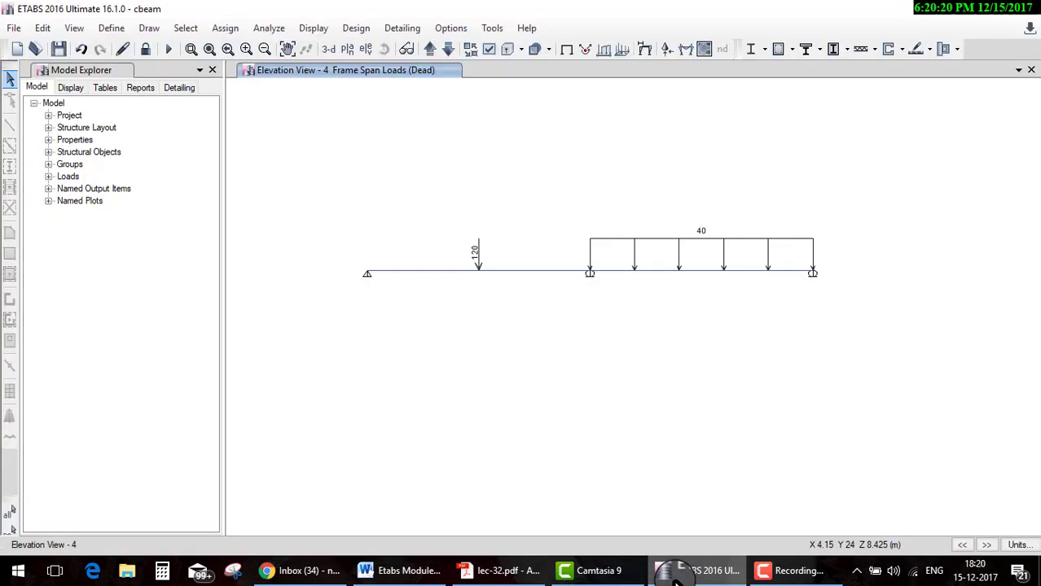
Turn on grid system visibility in the elevation and pan to the lower stories.
right_click(551, 319)
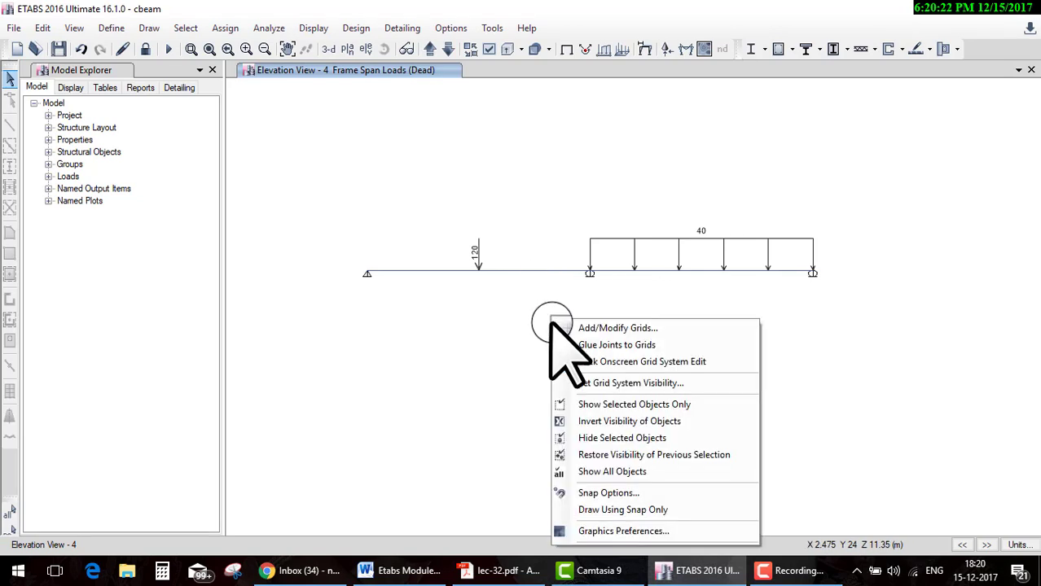
click(596, 383)
scroll(613, 380, down, 3)
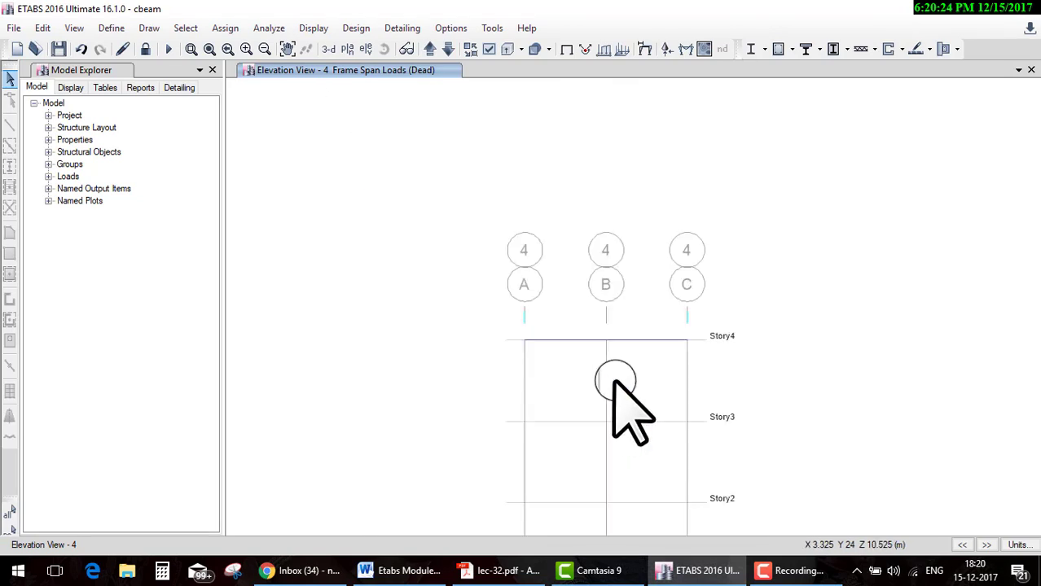
middle_drag(617, 389, 486, 276)
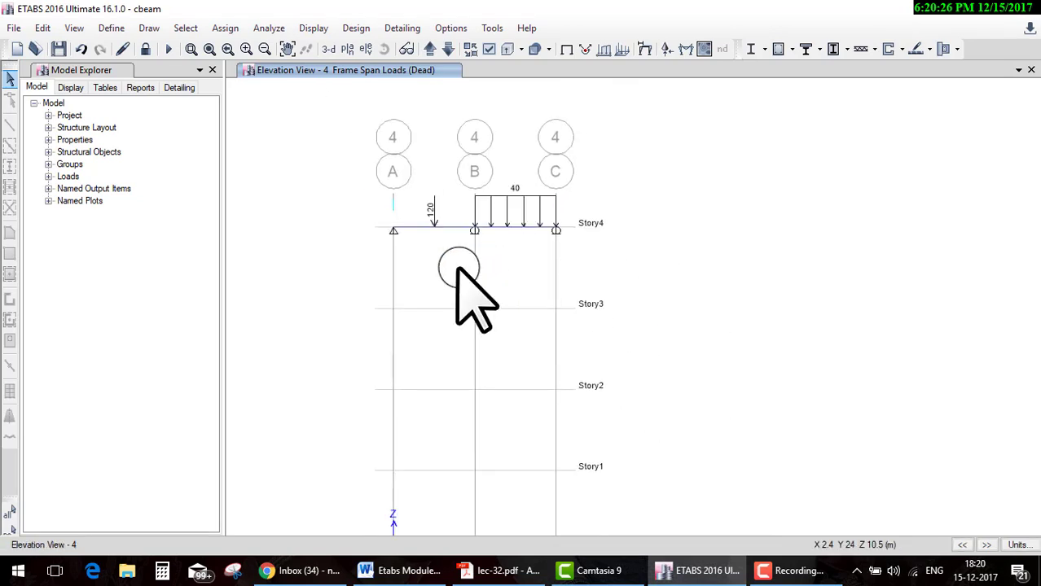
Open the Story4 plan, then switch to the grid line 4 elevation and zoom in.
click(343, 51)
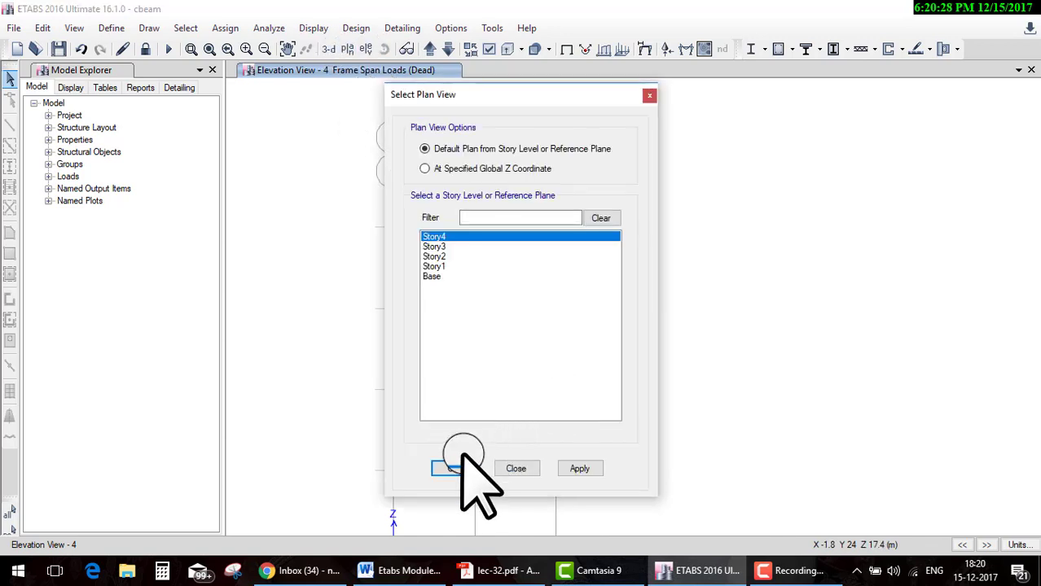
click(474, 470)
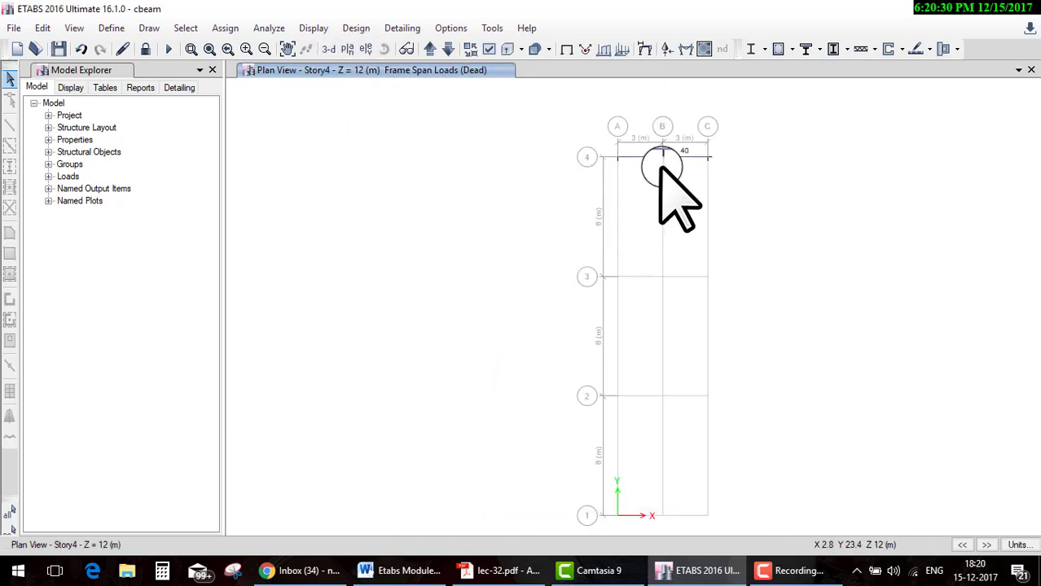
scroll(644, 167, up, 3)
middle_drag(611, 175, 523, 228)
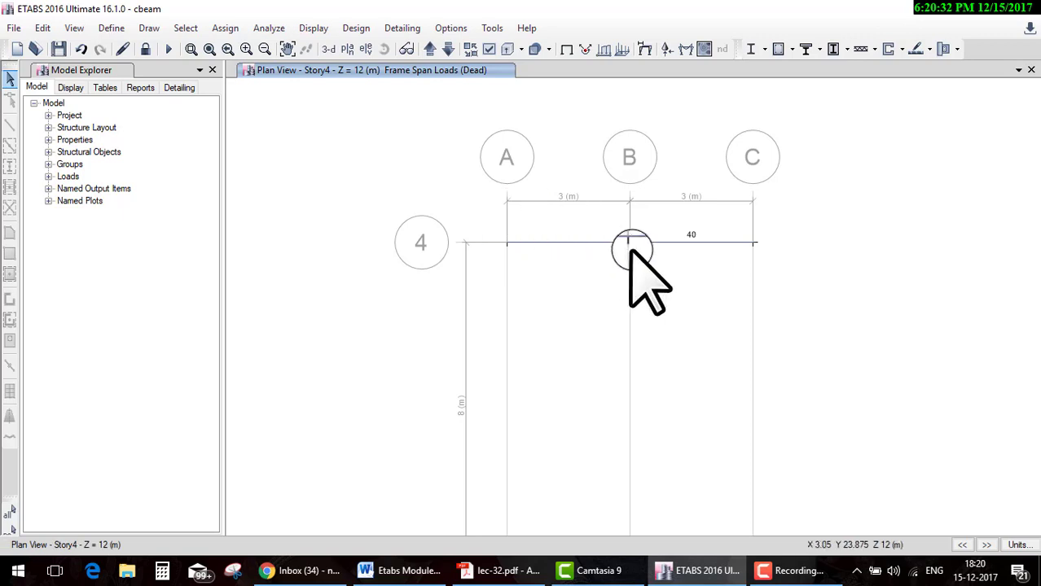
click(365, 49)
click(380, 262)
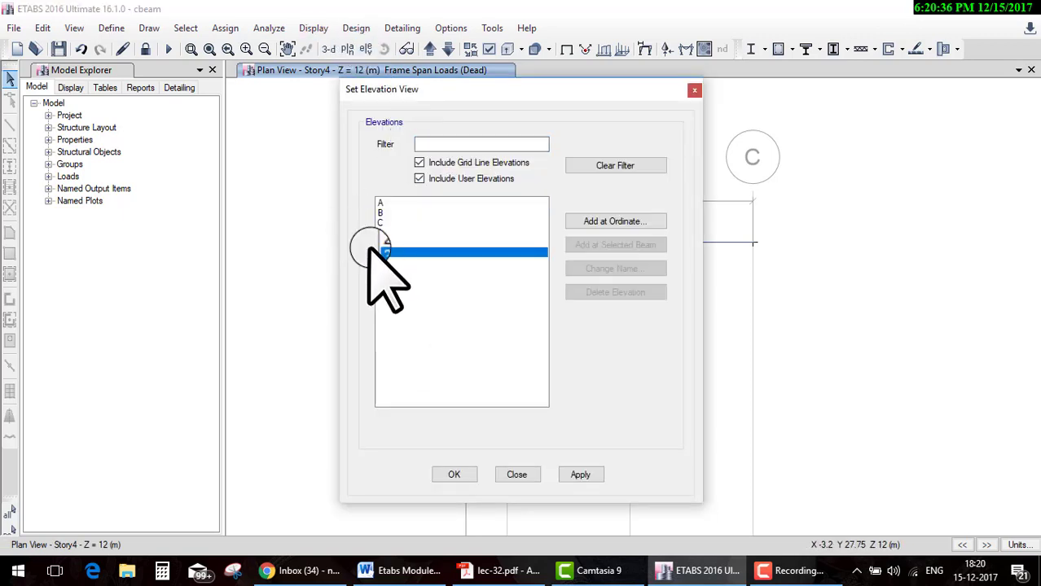
click(450, 475)
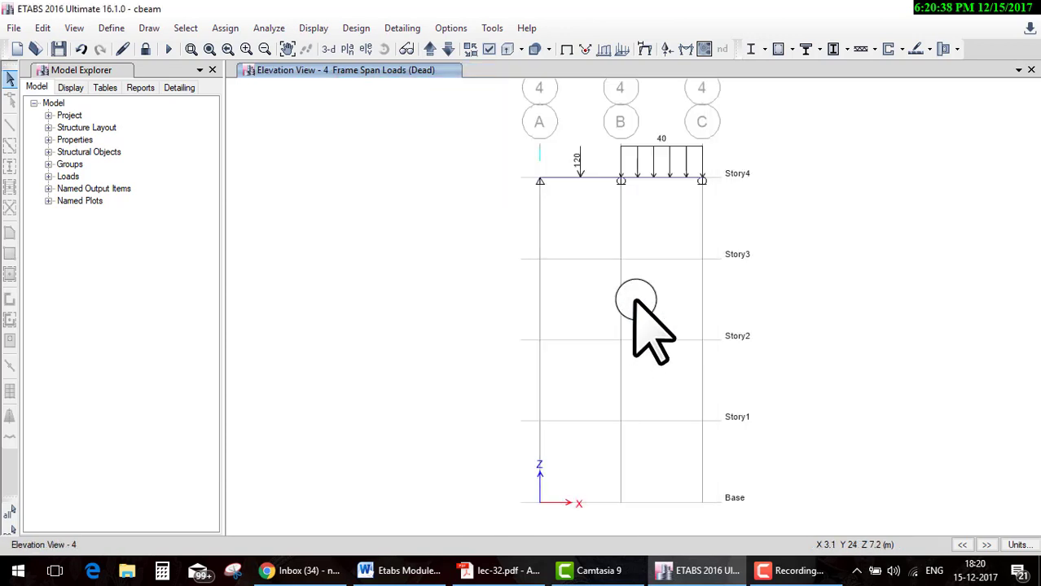
click(624, 291)
scroll(627, 281, up, 3)
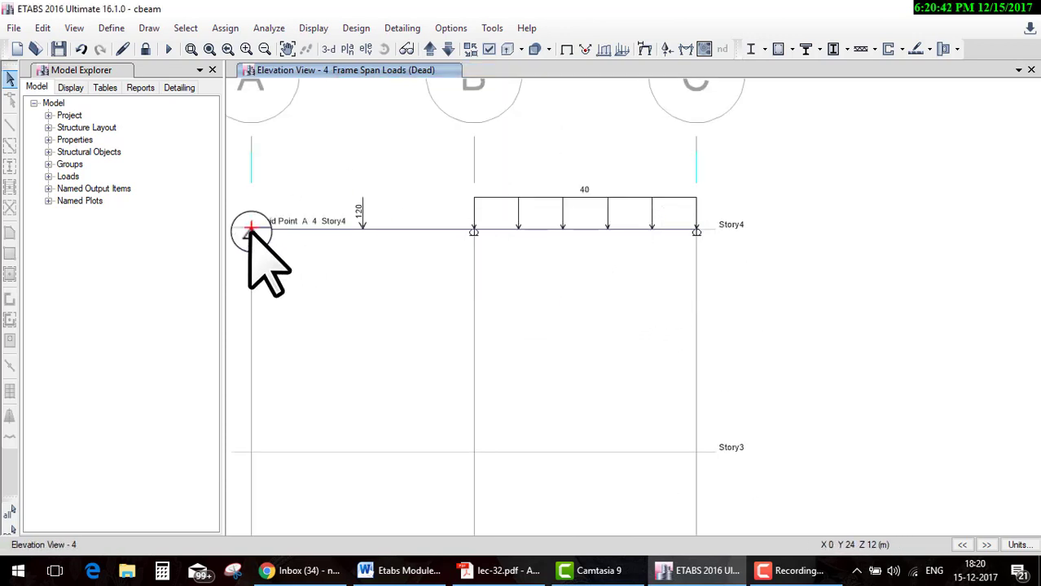
Alternate between Figure 5.26(a) and the ETABS elevation 4 beam, ending on ETABS.
click(486, 564)
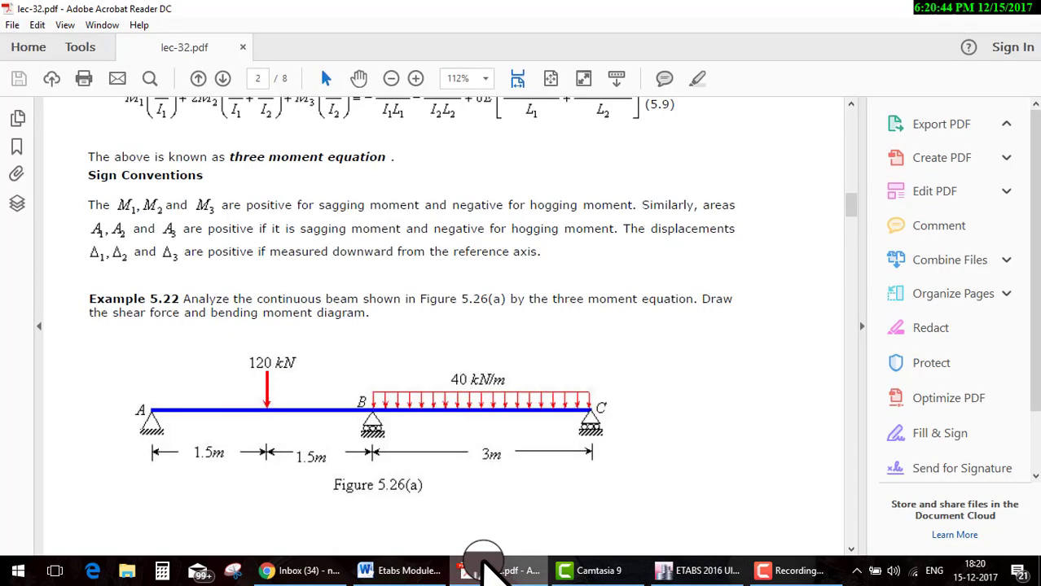
click(795, 570)
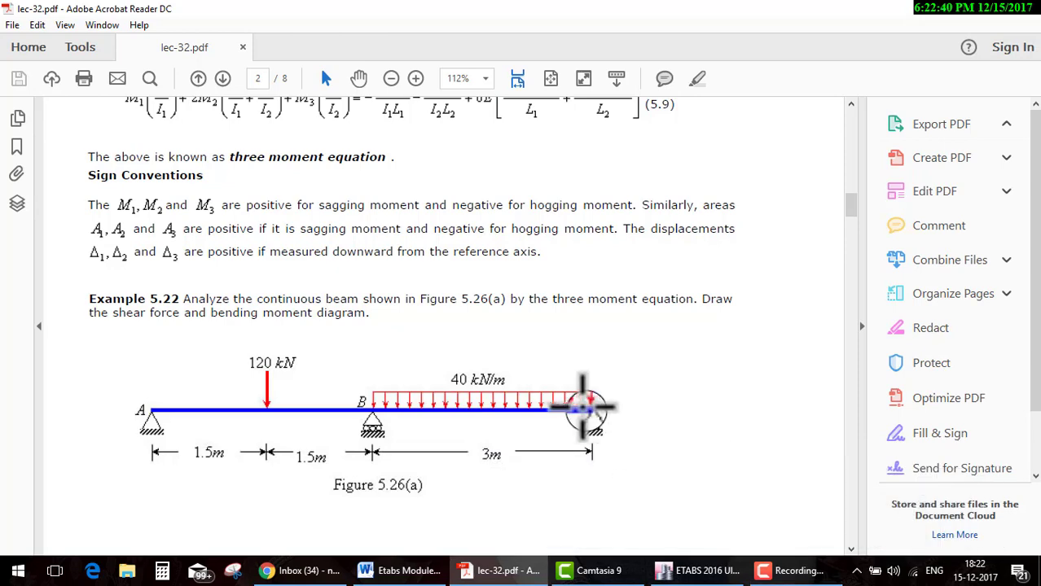
click(707, 569)
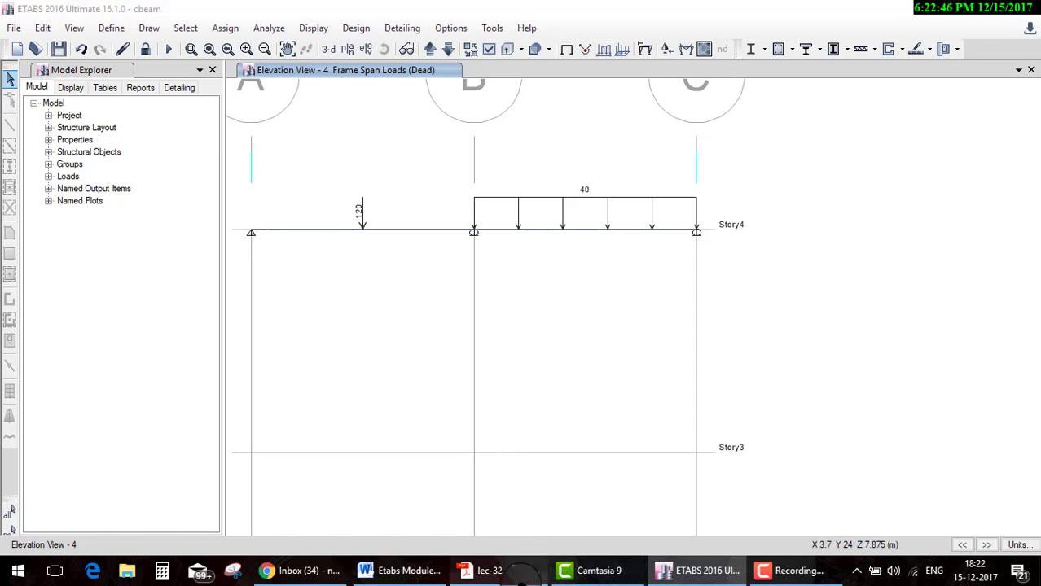
click(500, 570)
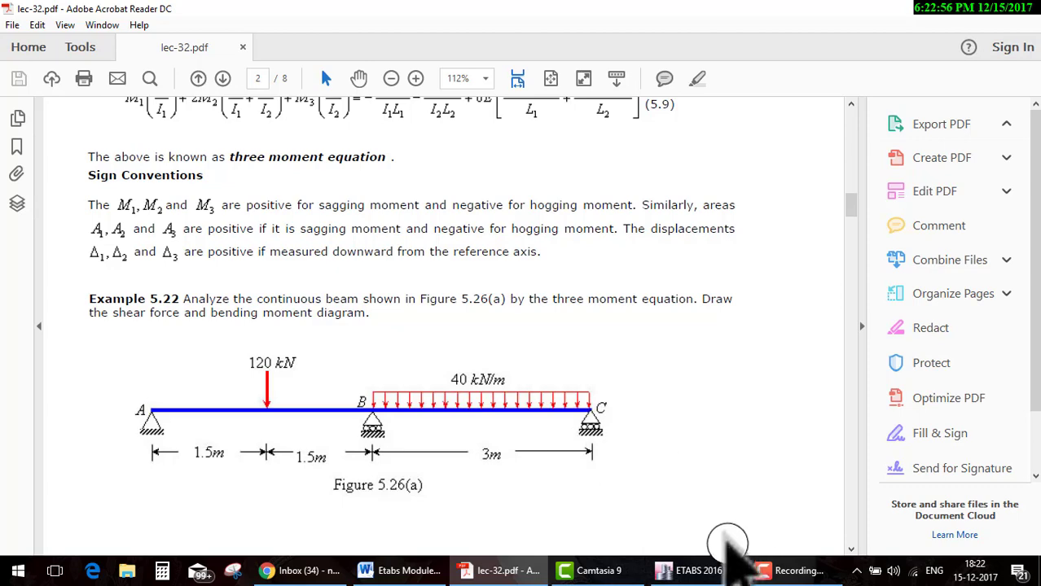
click(699, 570)
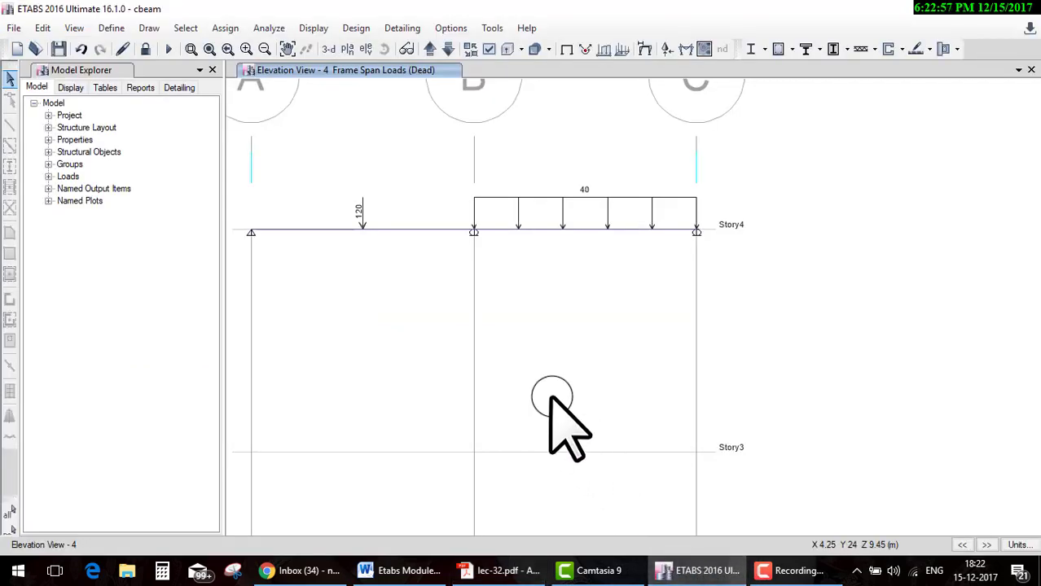
Show Fz reactions 42.9583, 154.0834, 42.9583 kN, then restore the Dead span-load display.
click(666, 49)
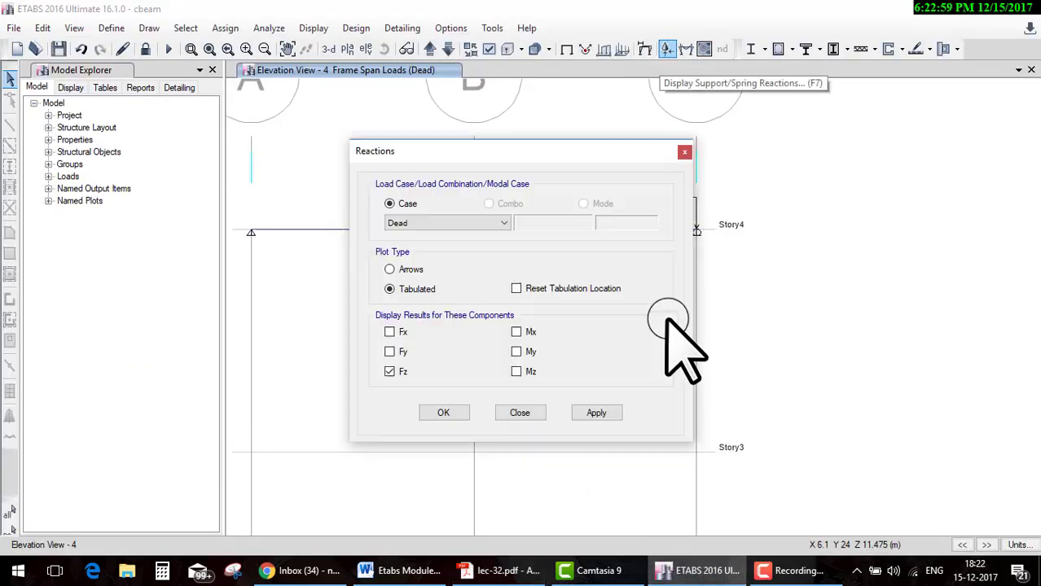
click(454, 414)
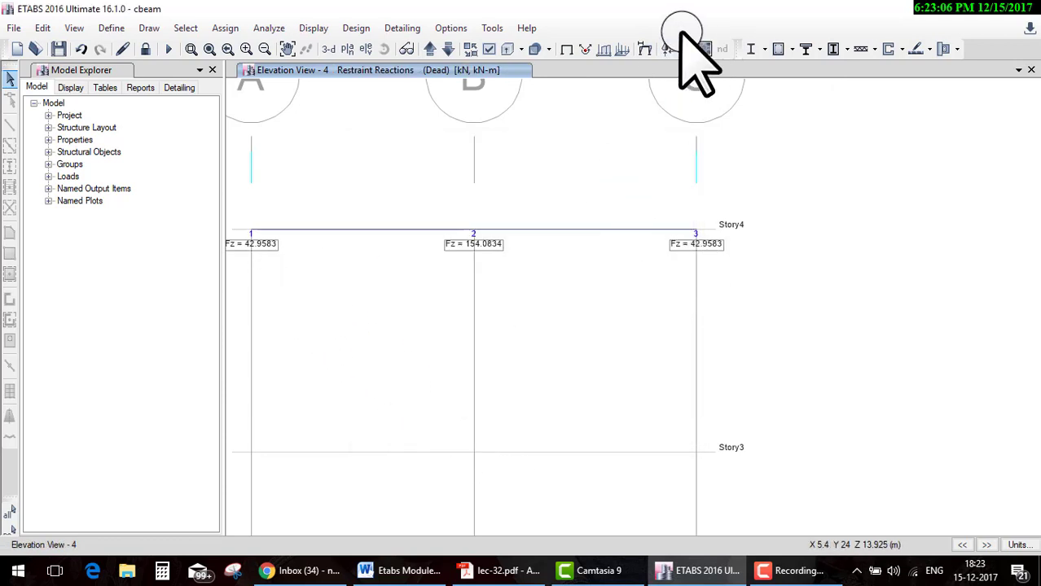
click(603, 49)
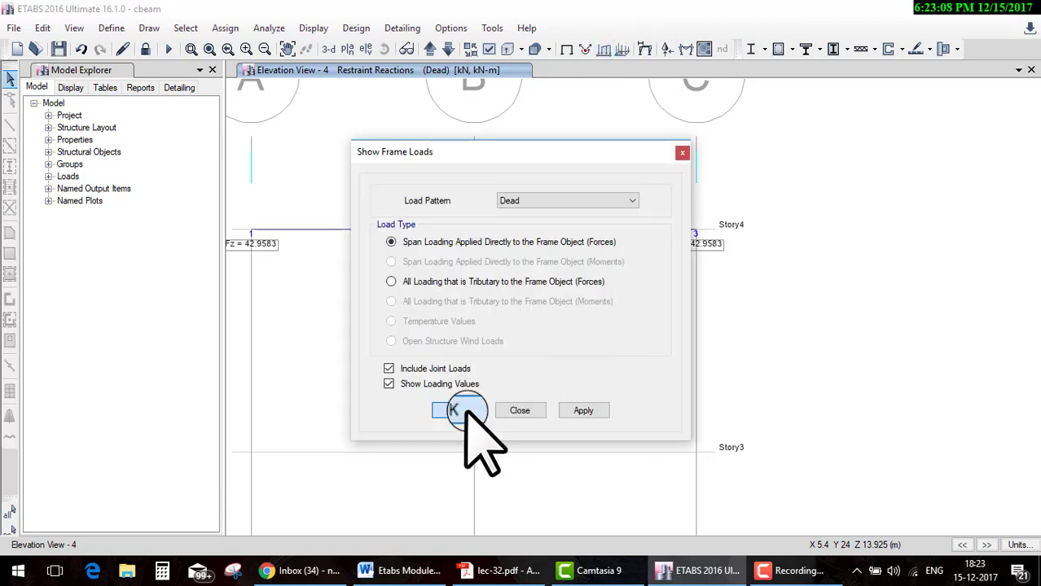
click(460, 411)
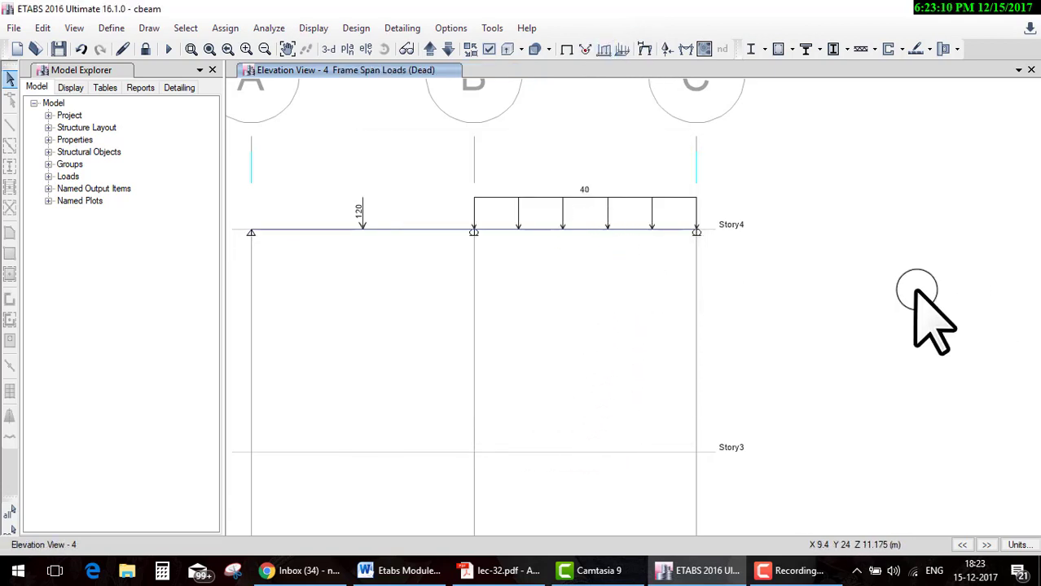
click(496, 571)
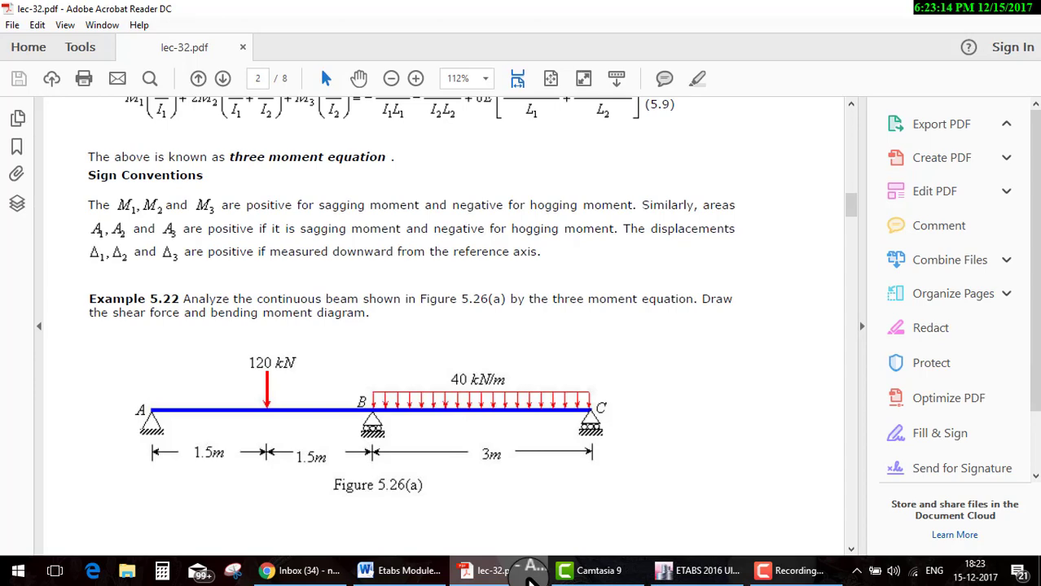
Scroll through the lec-32.pdf page, then minimize Acrobat to reveal the ETABS beam.
scroll(603, 411, down, 5)
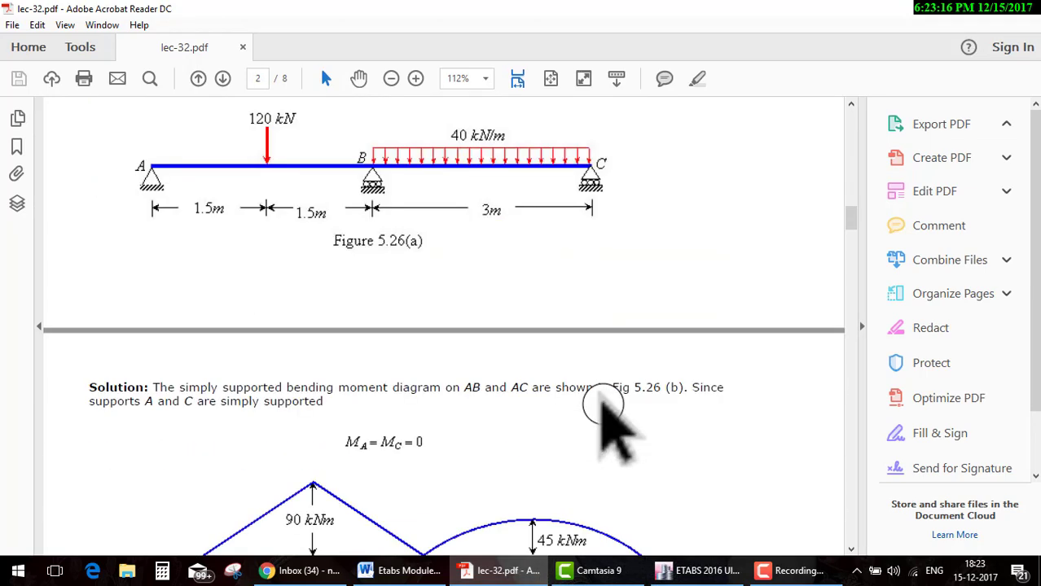
scroll(602, 411, down, 3)
scroll(603, 411, down, 5)
scroll(602, 411, up, 4)
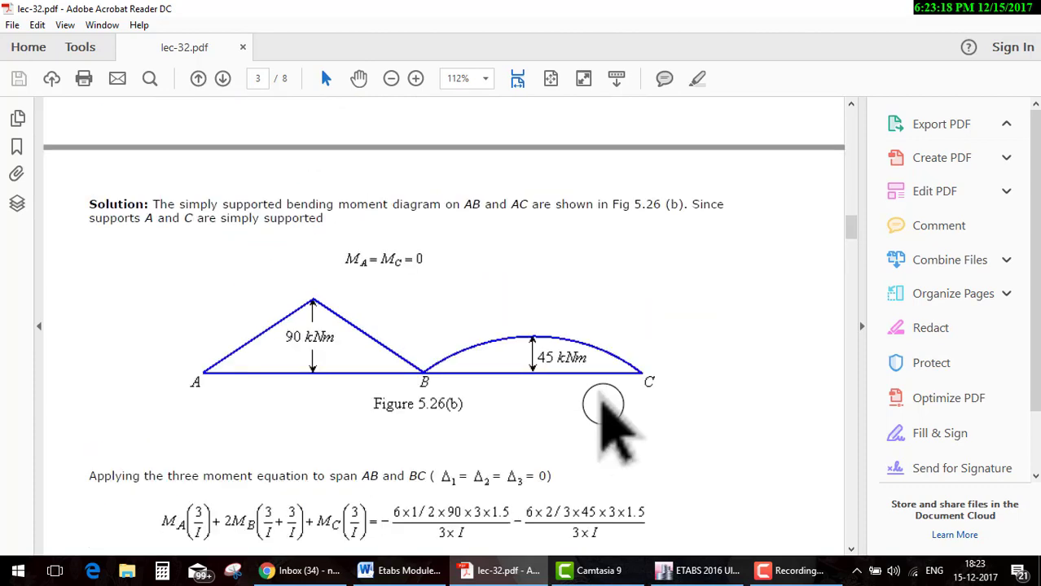
scroll(603, 404, up, 4)
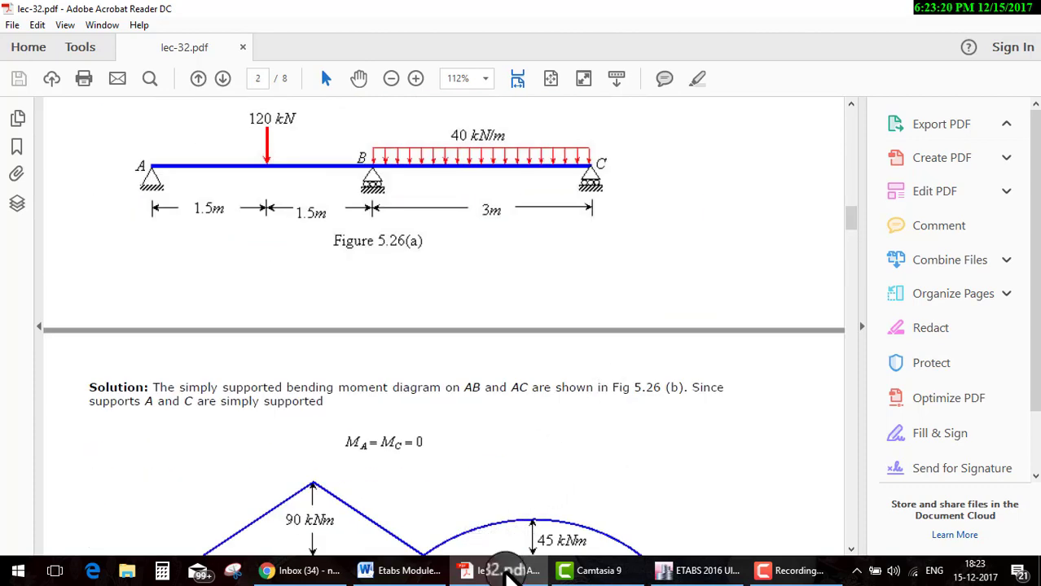
click(499, 570)
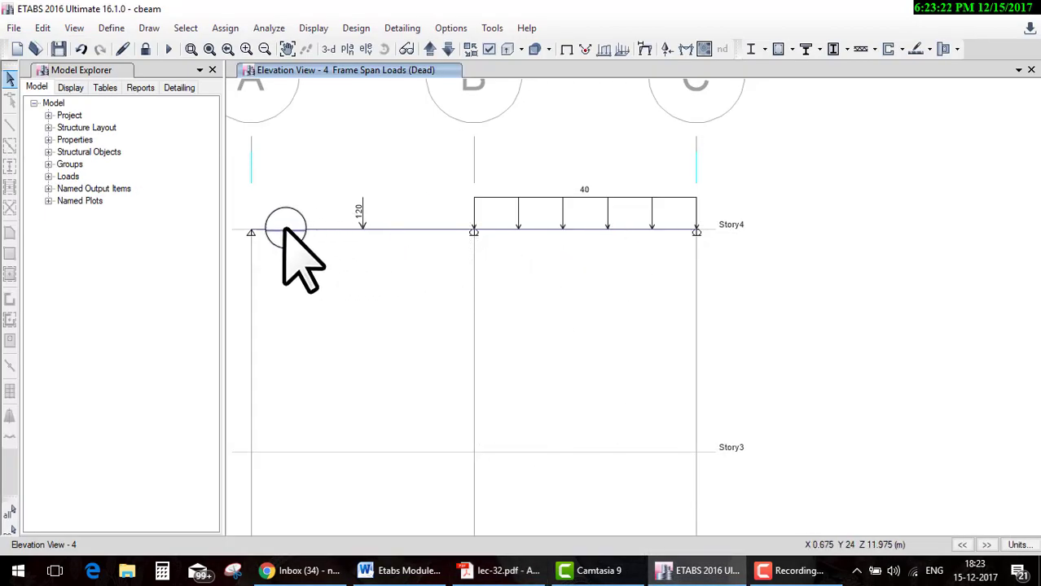
Display tabulated Dead-case Fz reactions at the supports: 42.9583, 154.0834 and 42.9583 kN.
click(466, 218)
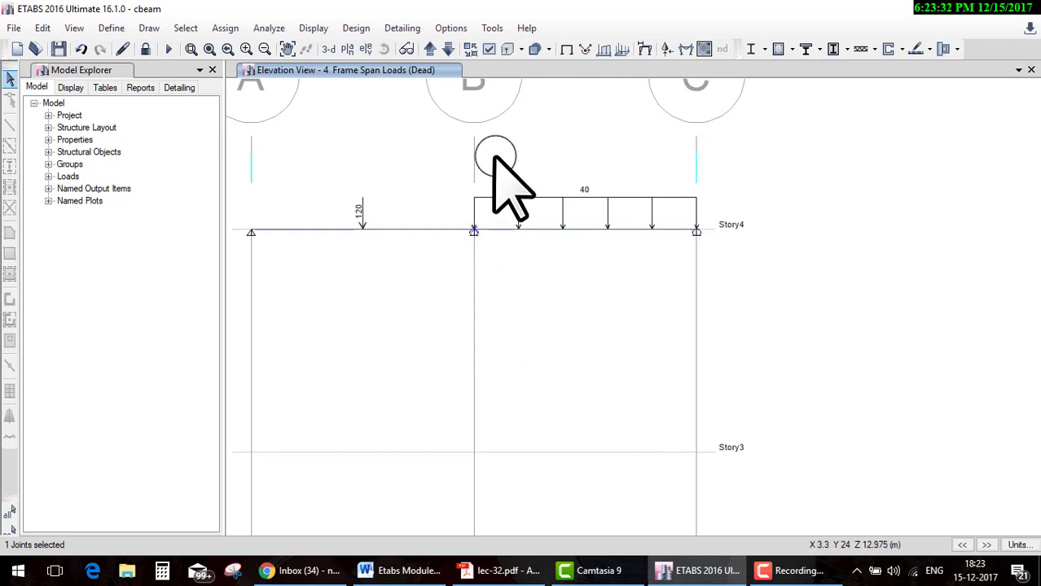
click(671, 50)
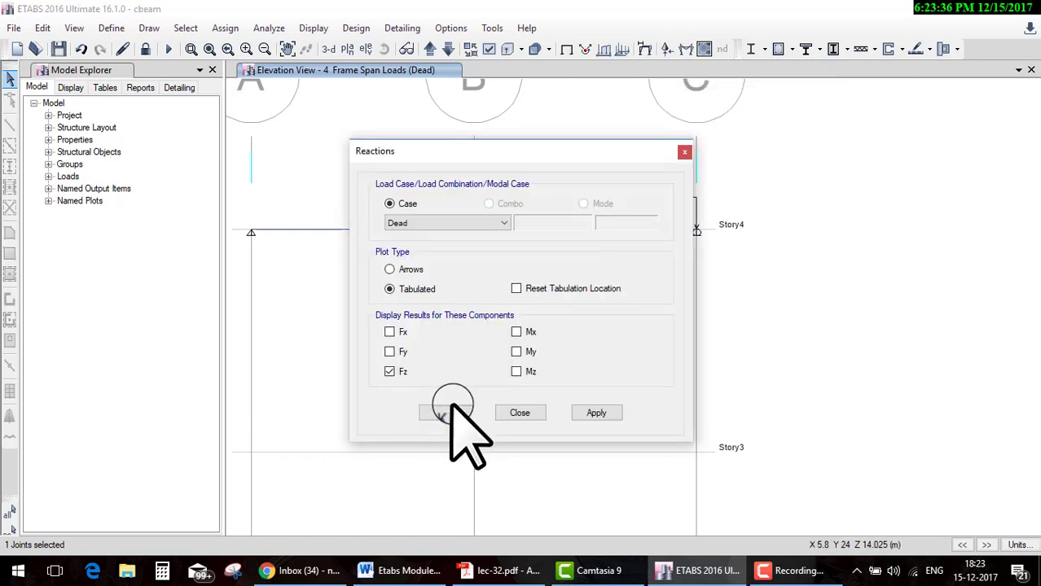
click(454, 411)
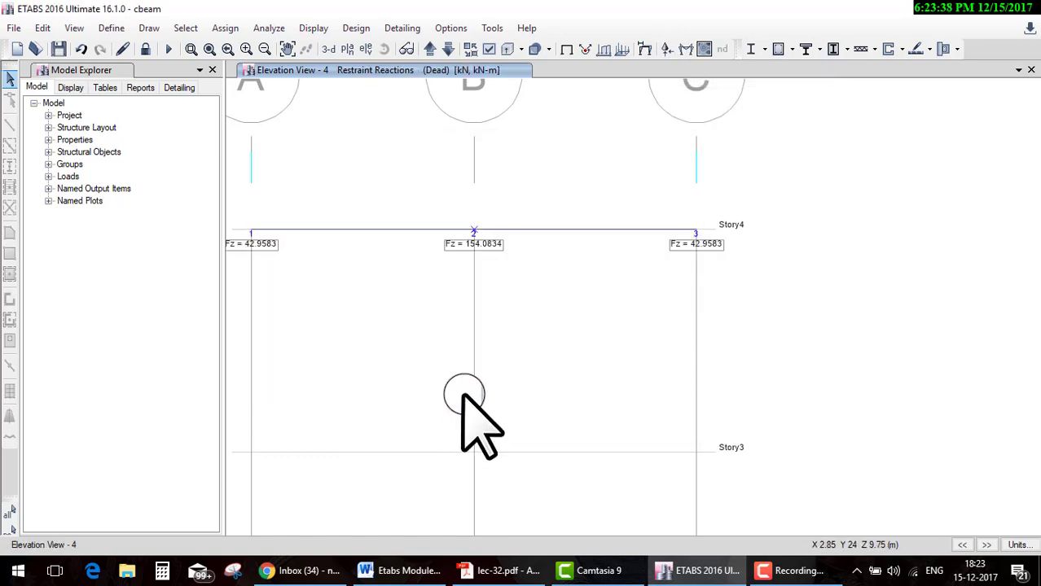
click(401, 232)
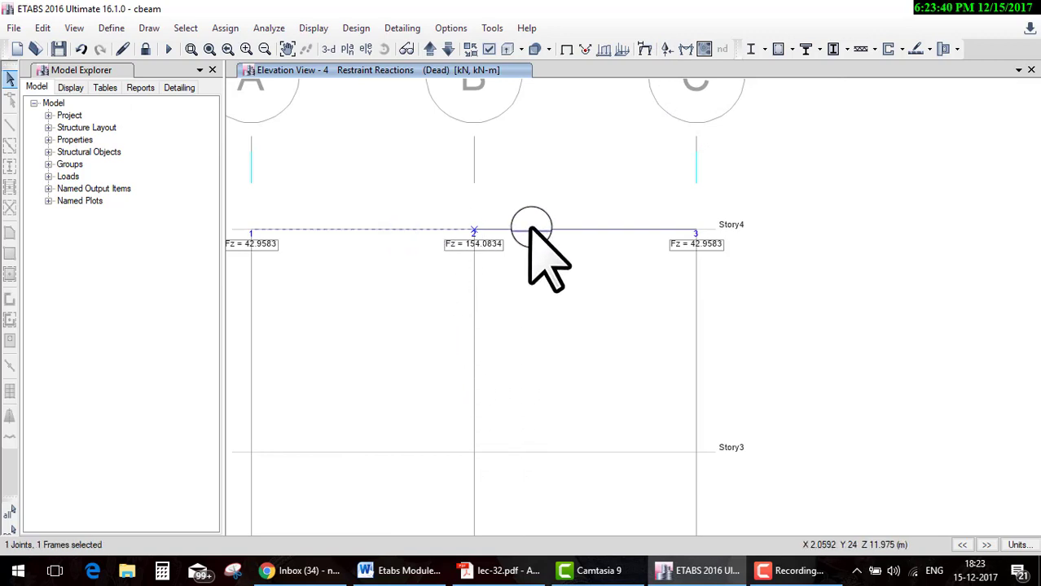
Unlock the model, discarding results, and delete the beam's 120 kN point load.
click(145, 48)
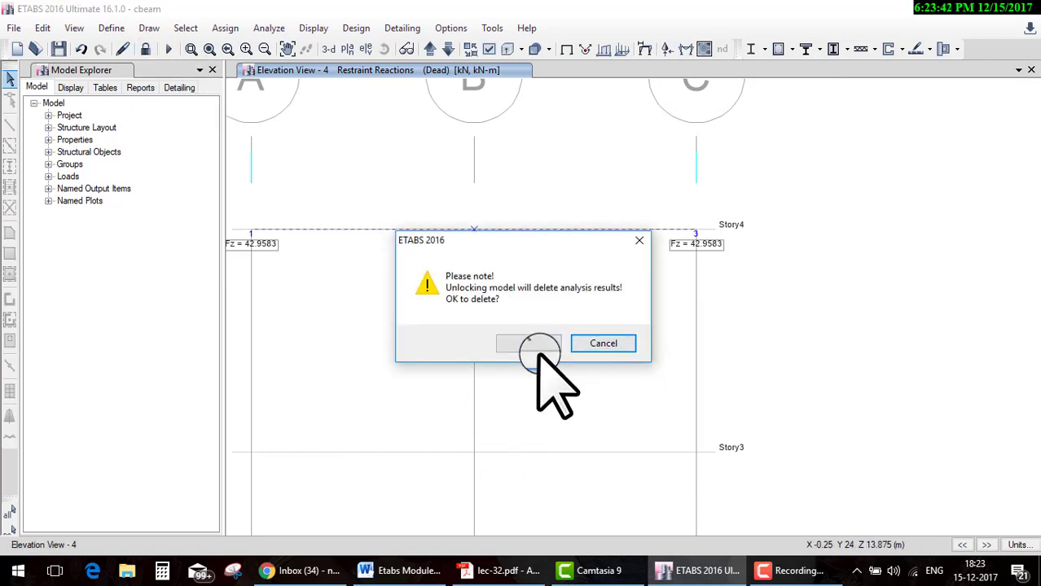
click(528, 342)
click(225, 28)
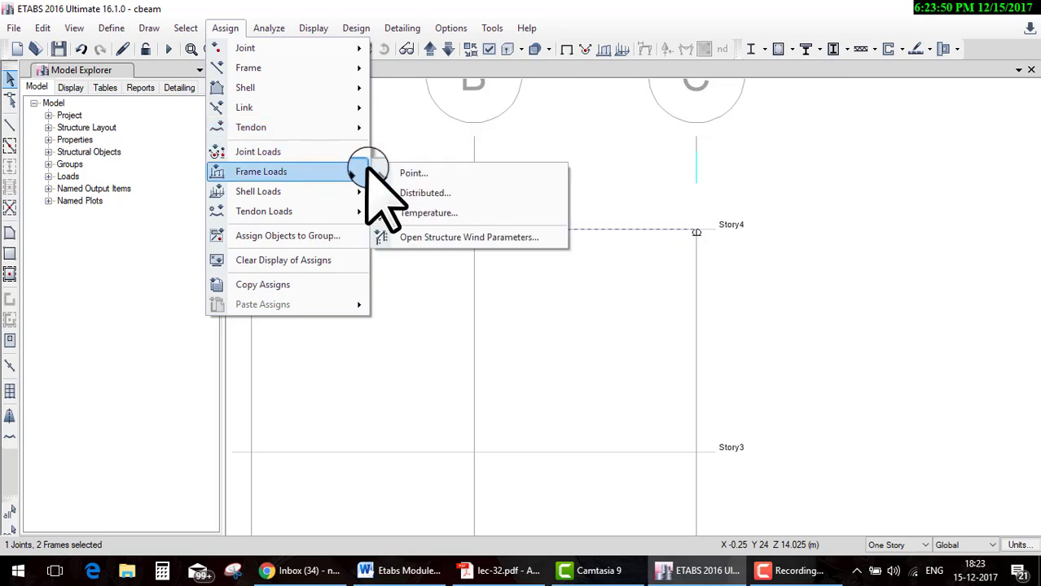
click(522, 306)
click(615, 285)
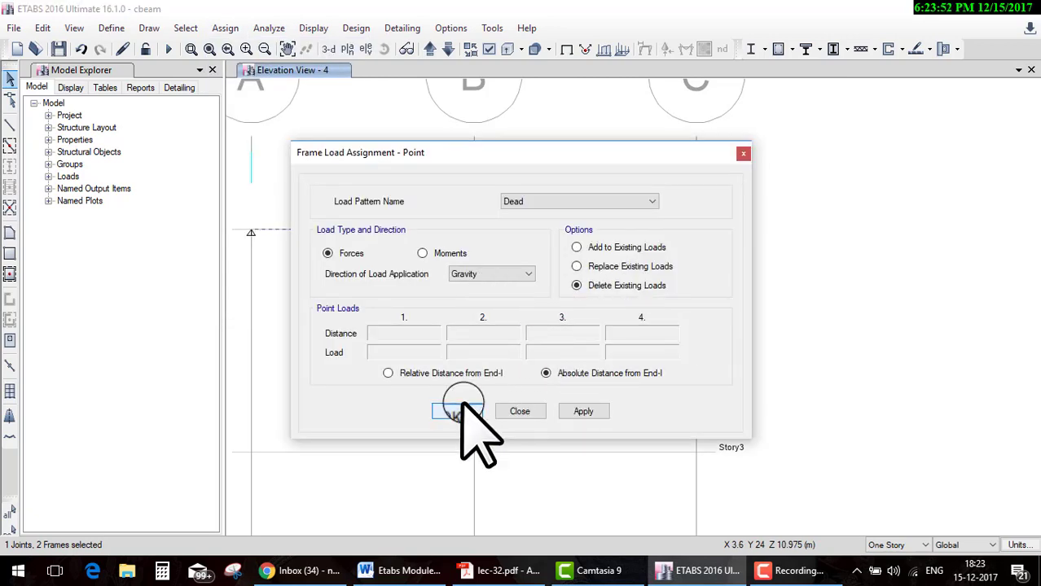
key(Return)
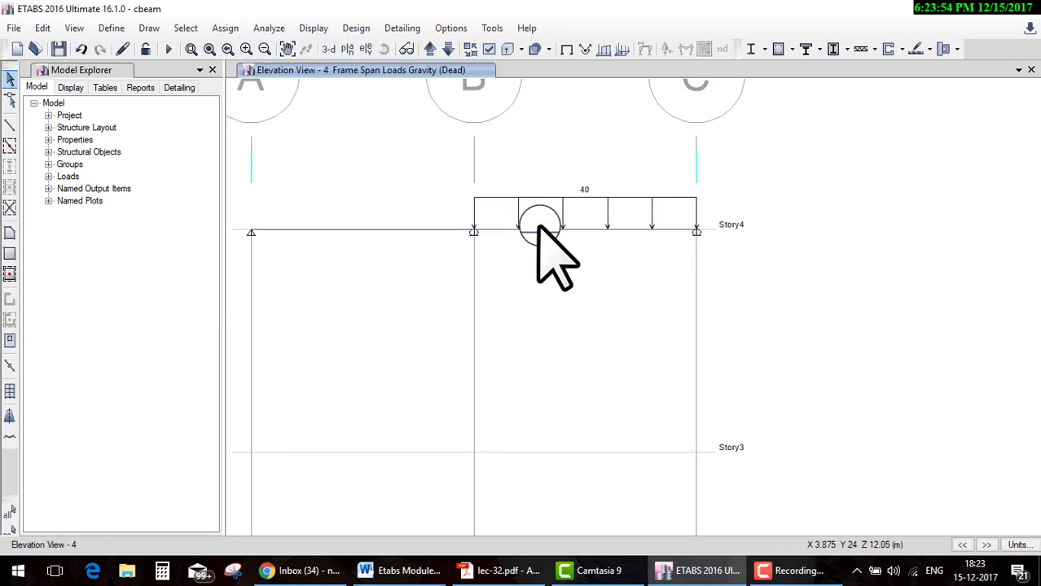
Delete the 40 kN/m distributed load from span B–C.
click(538, 228)
click(224, 27)
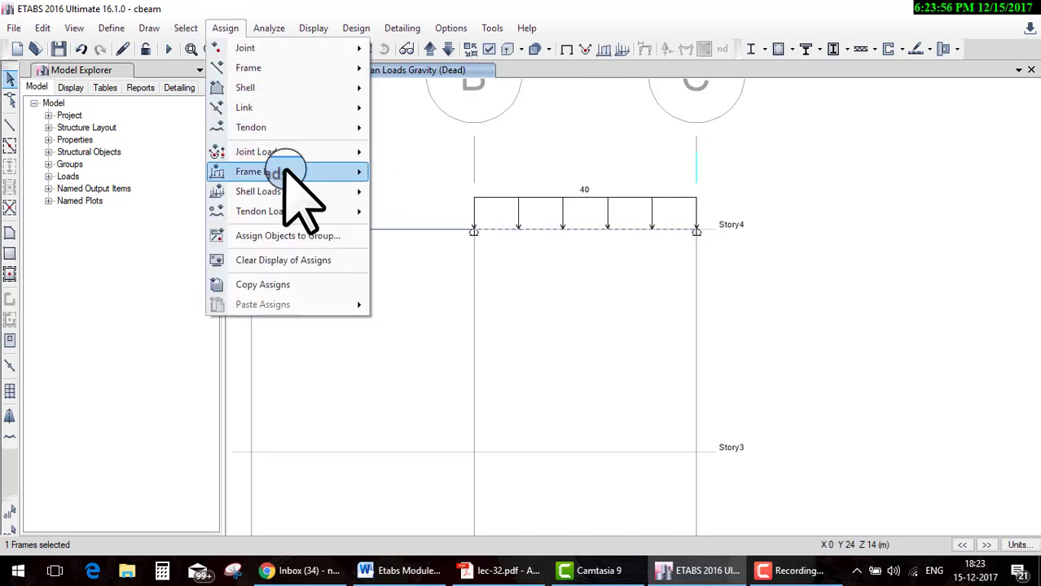
mouse_move(269, 172)
click(419, 192)
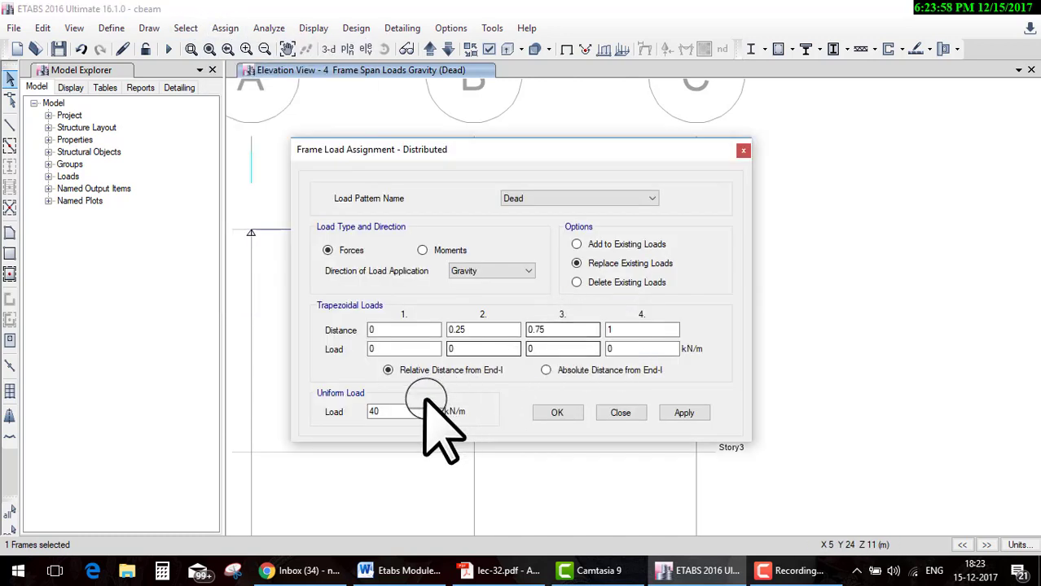
click(578, 282)
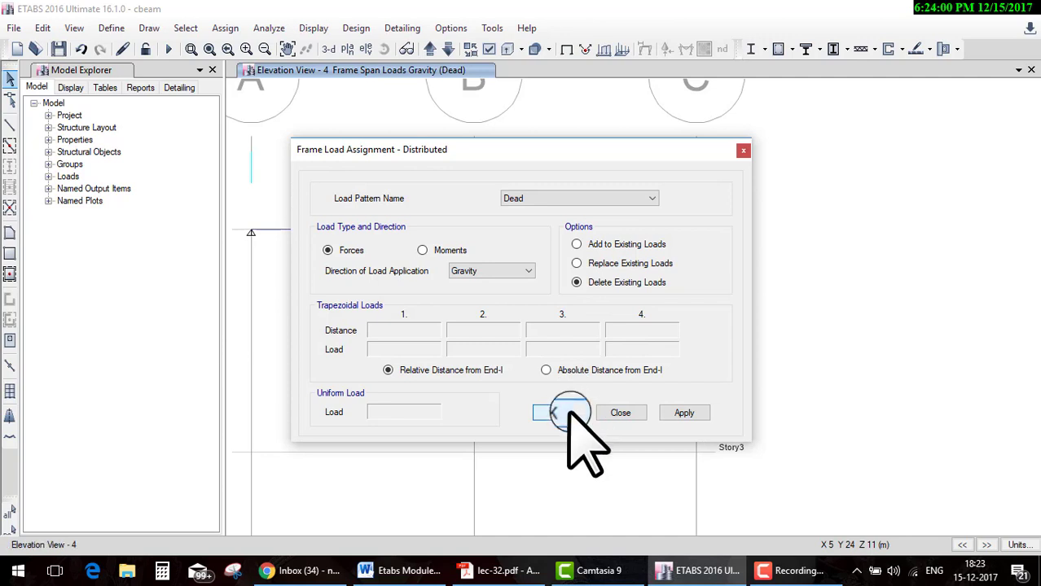
click(562, 413)
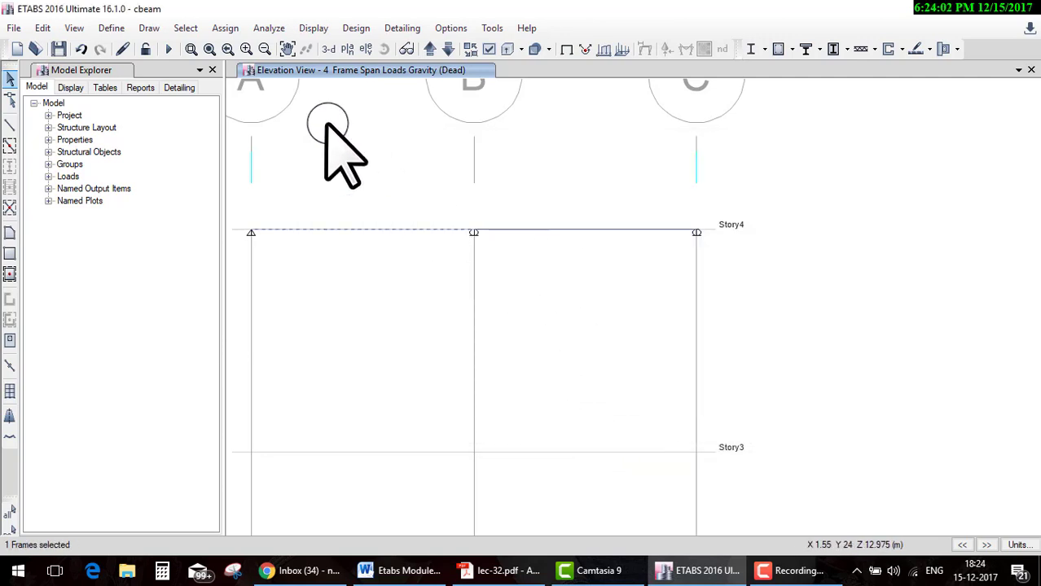
click(224, 28)
mouse_move(261, 172)
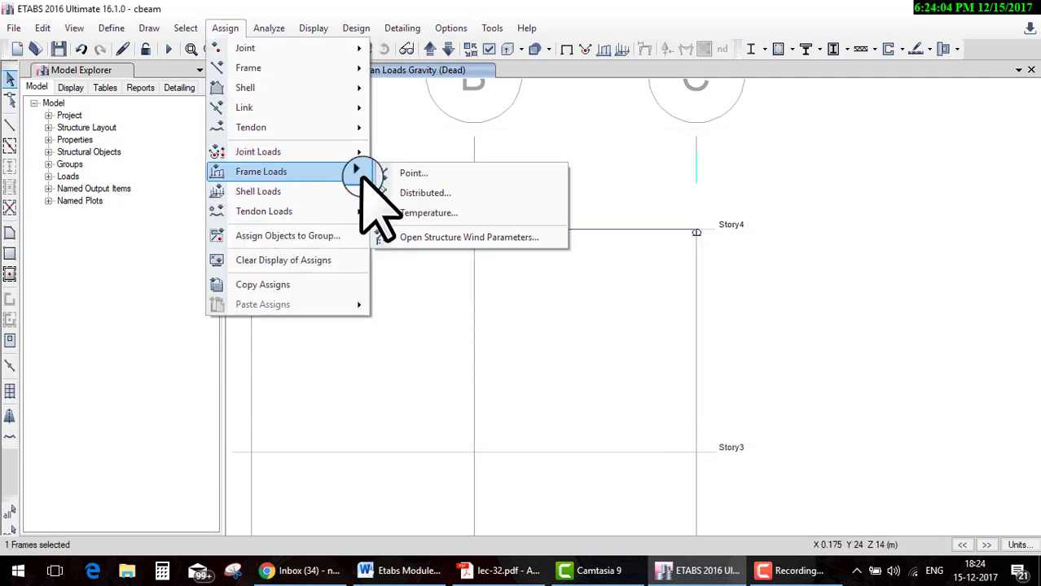
Apply the 120 kN point load at 1.5 m under the Live load pattern.
click(420, 193)
click(431, 174)
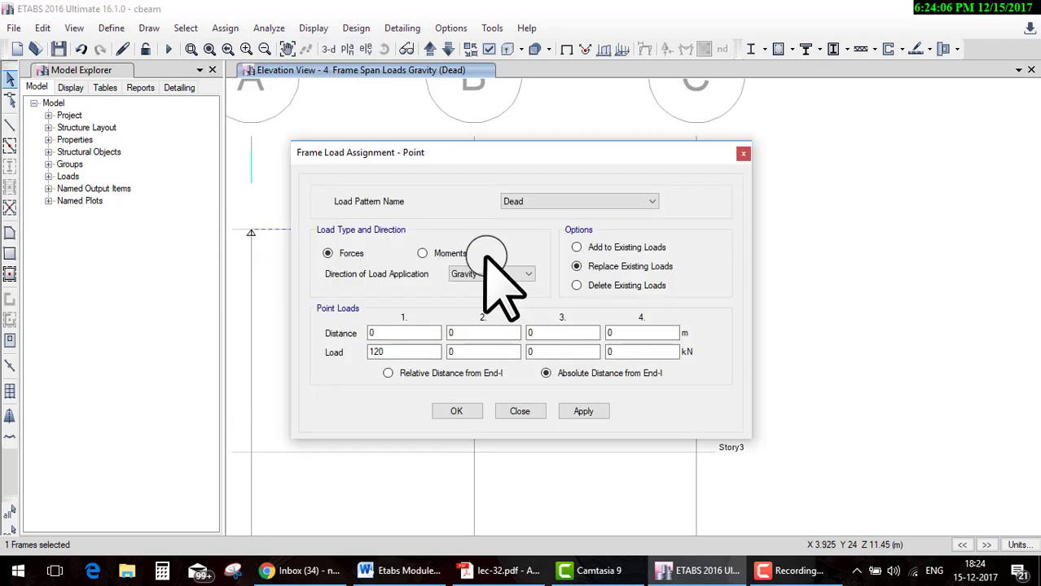
click(521, 202)
click(570, 225)
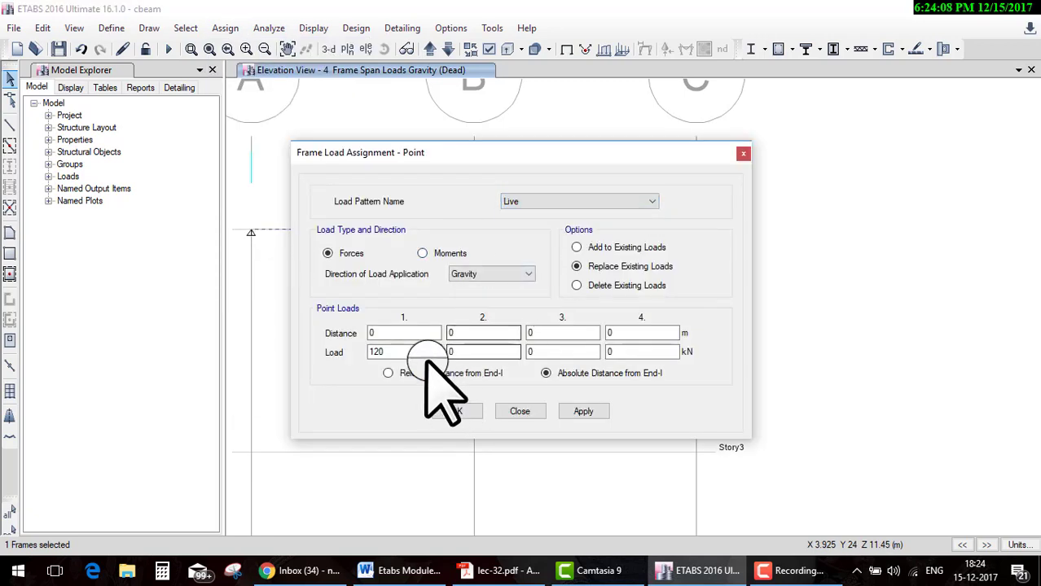
click(394, 336)
text(1.)
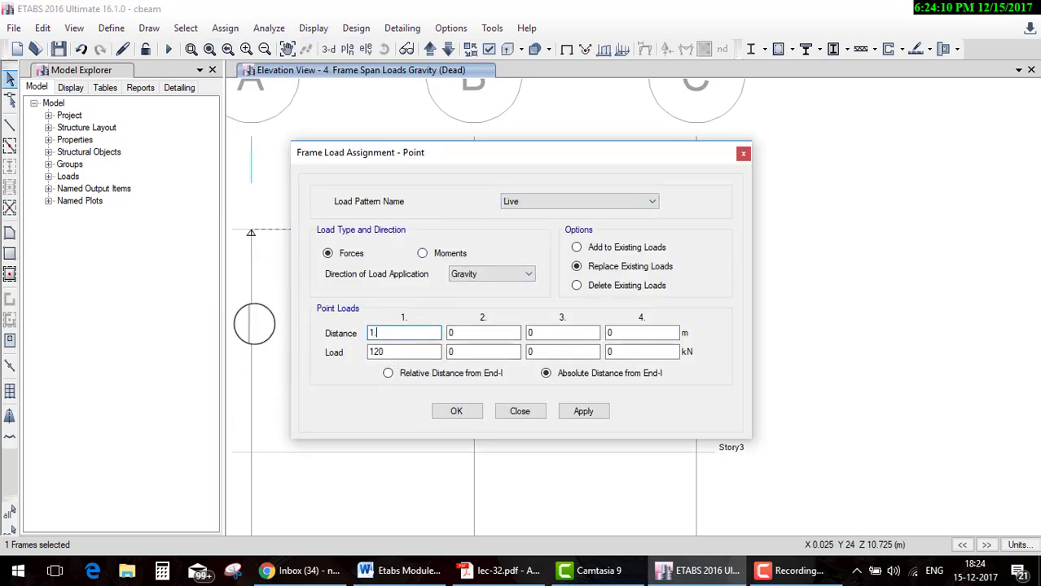
text(5)
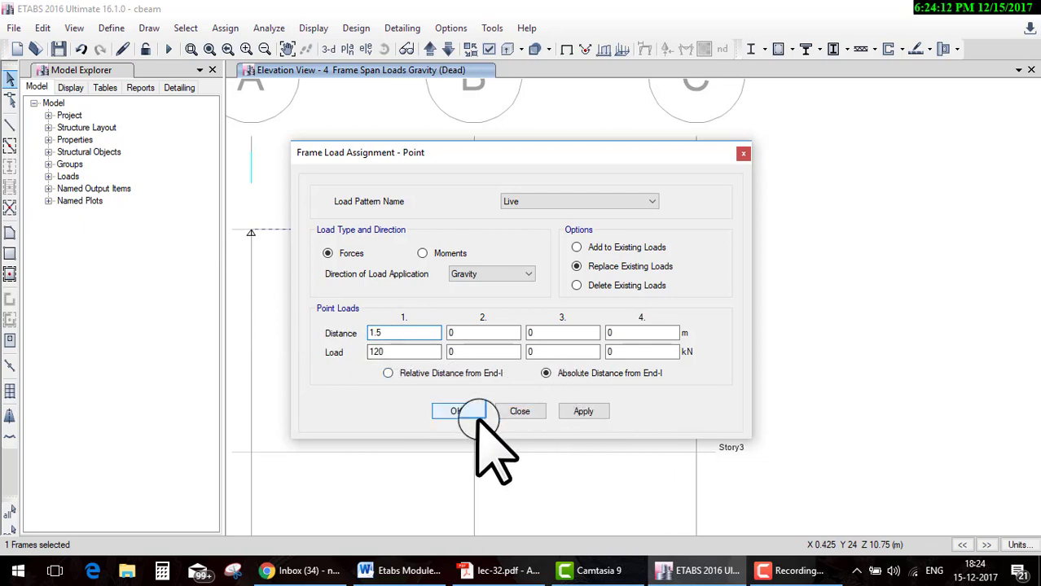
click(584, 411)
Apply a 40 kN/m uniform Live load to span B–C.
click(518, 411)
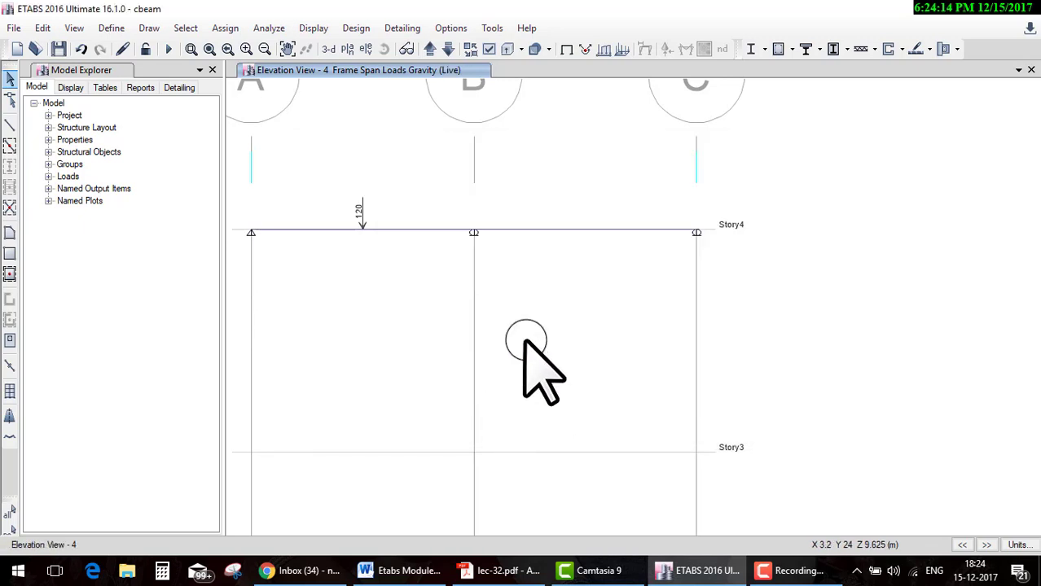
click(574, 232)
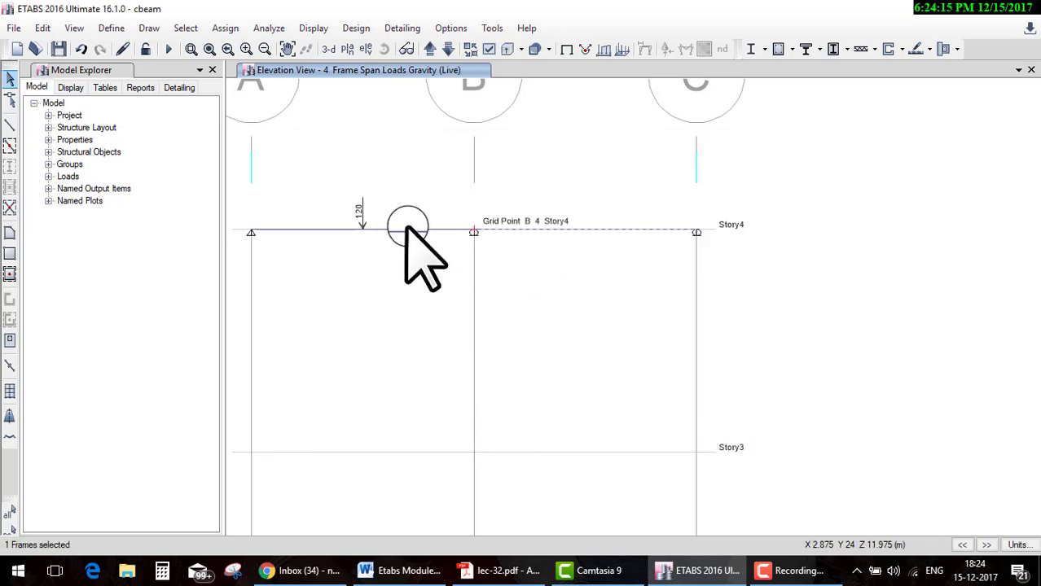
click(225, 27)
click(318, 171)
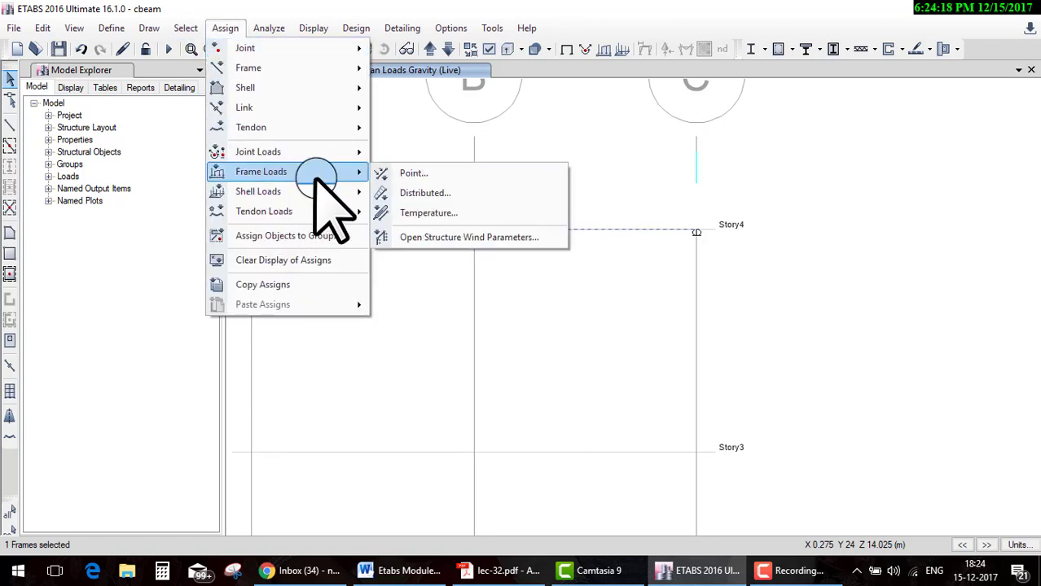
click(420, 195)
click(383, 411)
text(40)
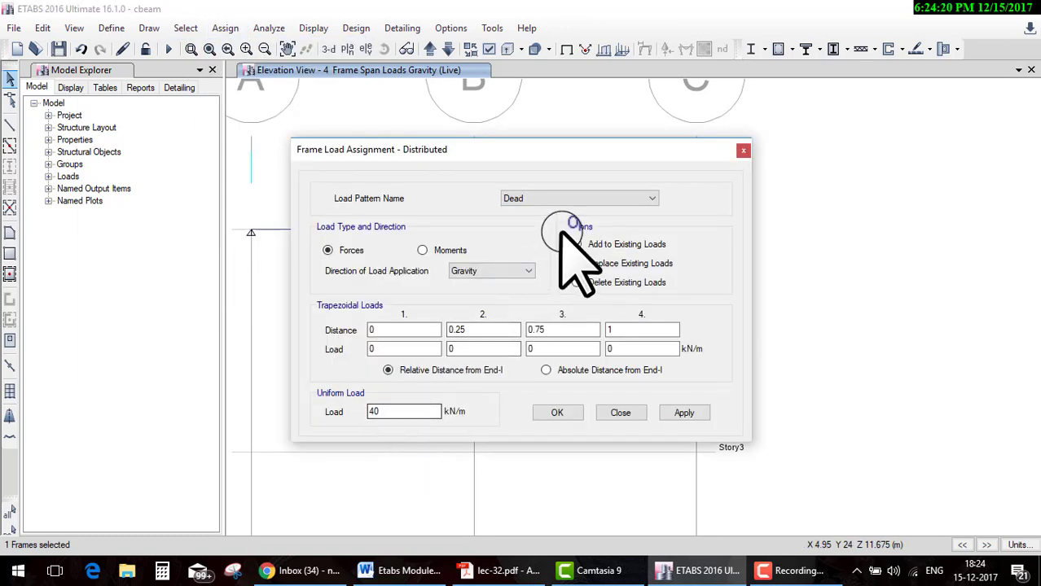
click(562, 198)
click(570, 221)
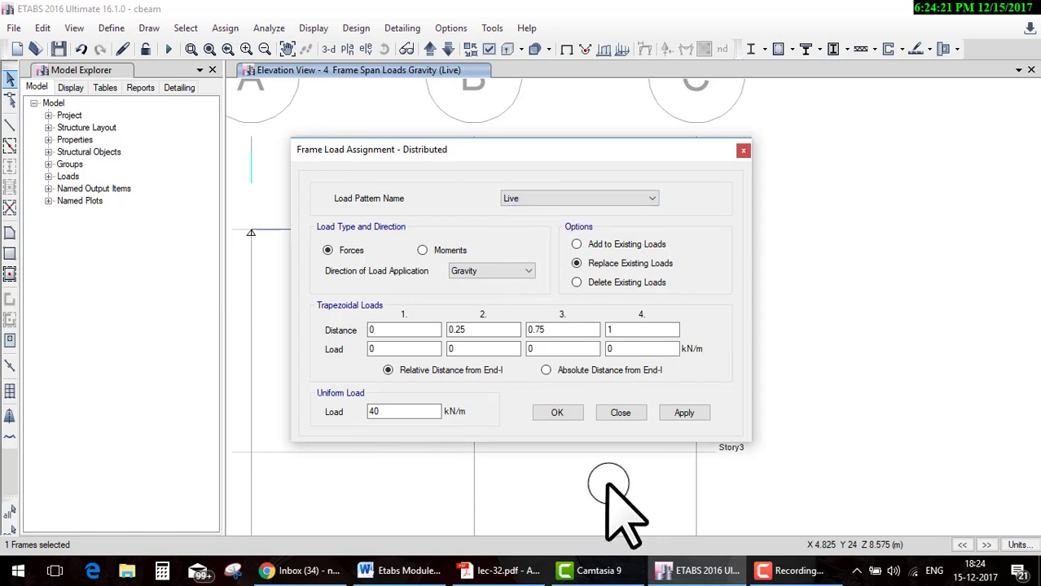
click(560, 413)
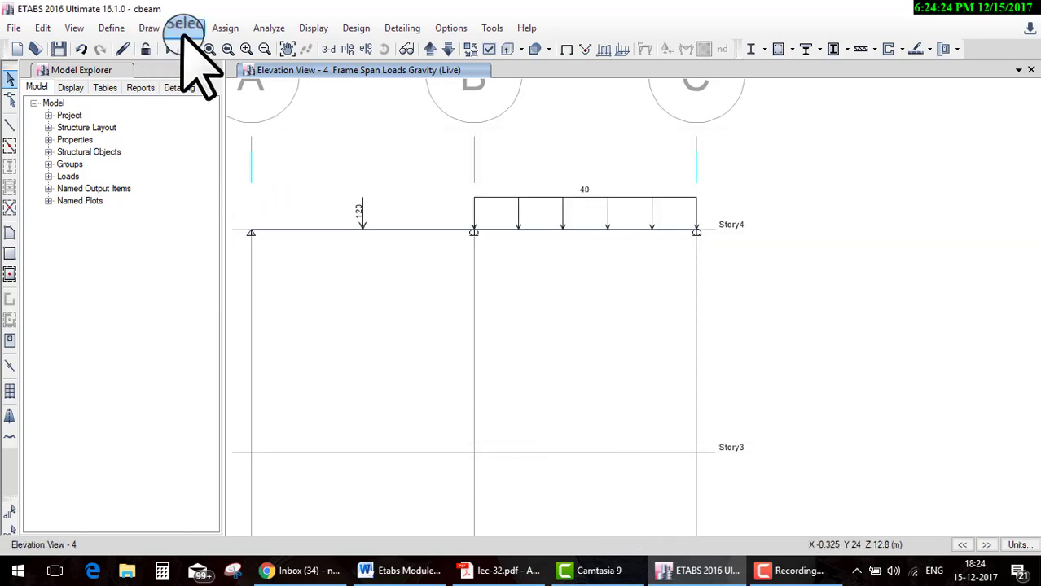
Rerun the analysis of the beam model.
click(224, 28)
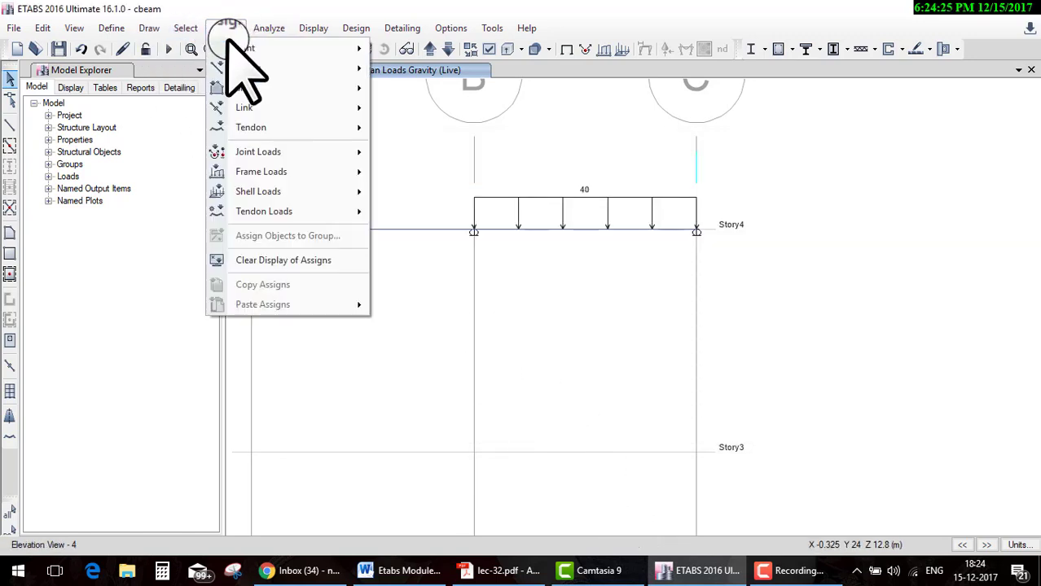
click(272, 27)
click(277, 46)
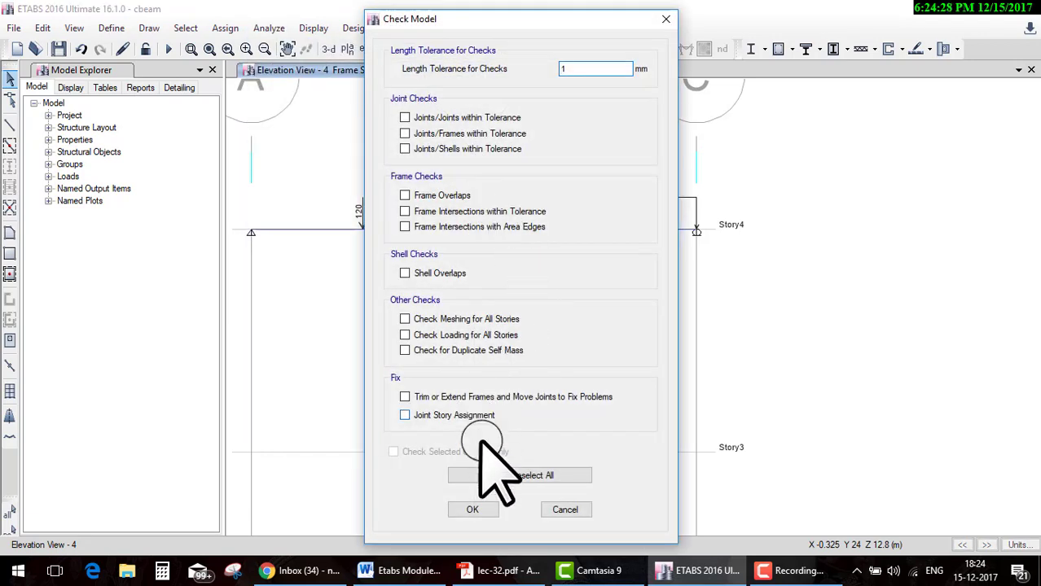
click(562, 510)
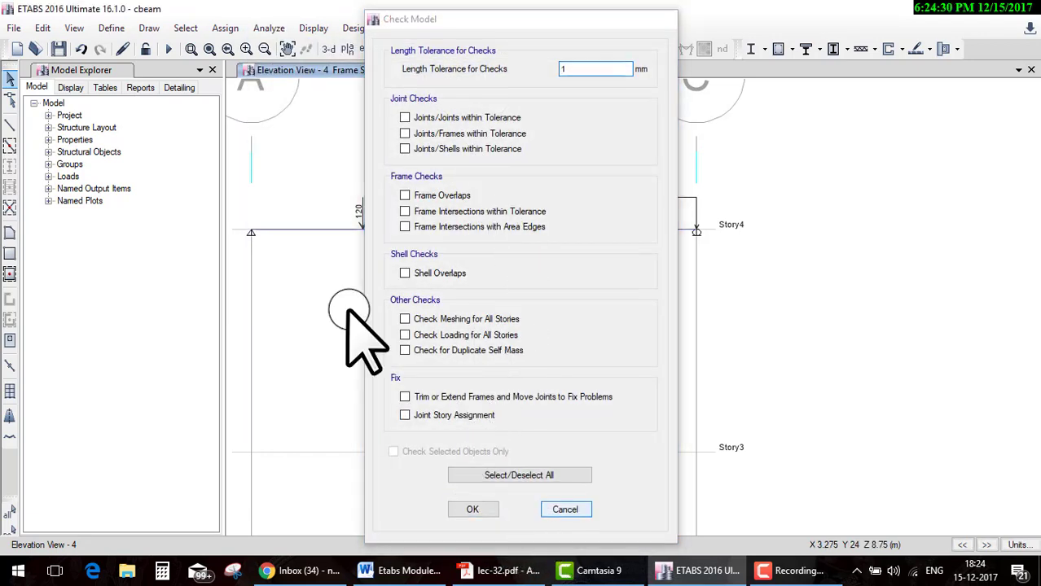
click(168, 48)
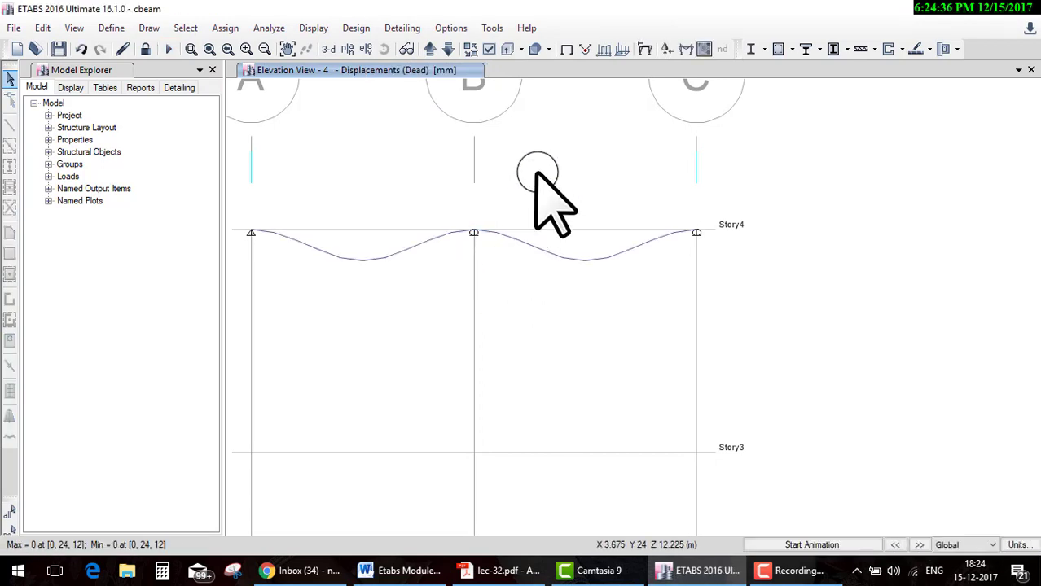
Display the tabulated Dead-case Fz reactions on Elevation View 4 and zoom out.
click(668, 49)
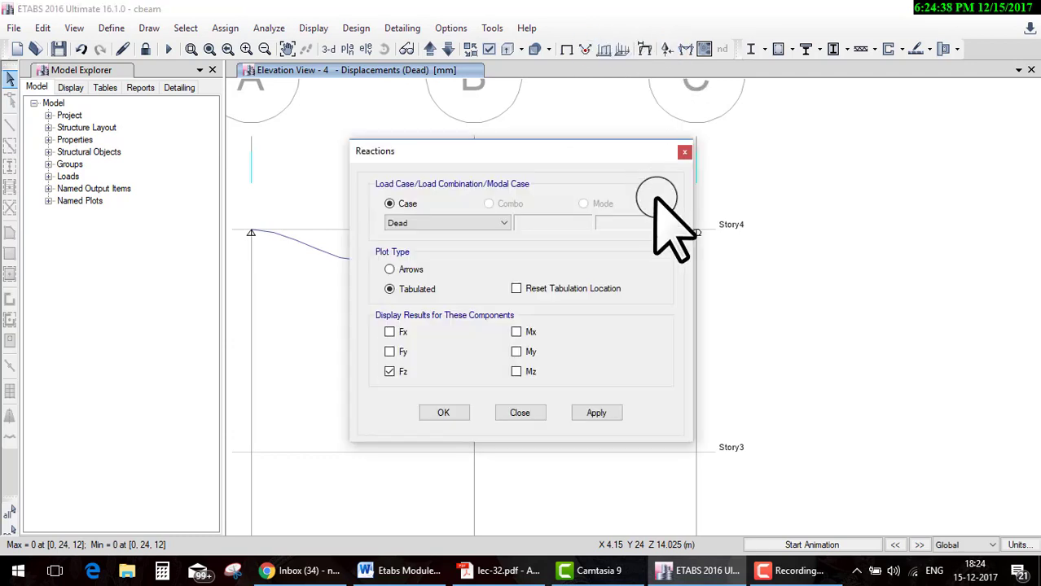
click(448, 413)
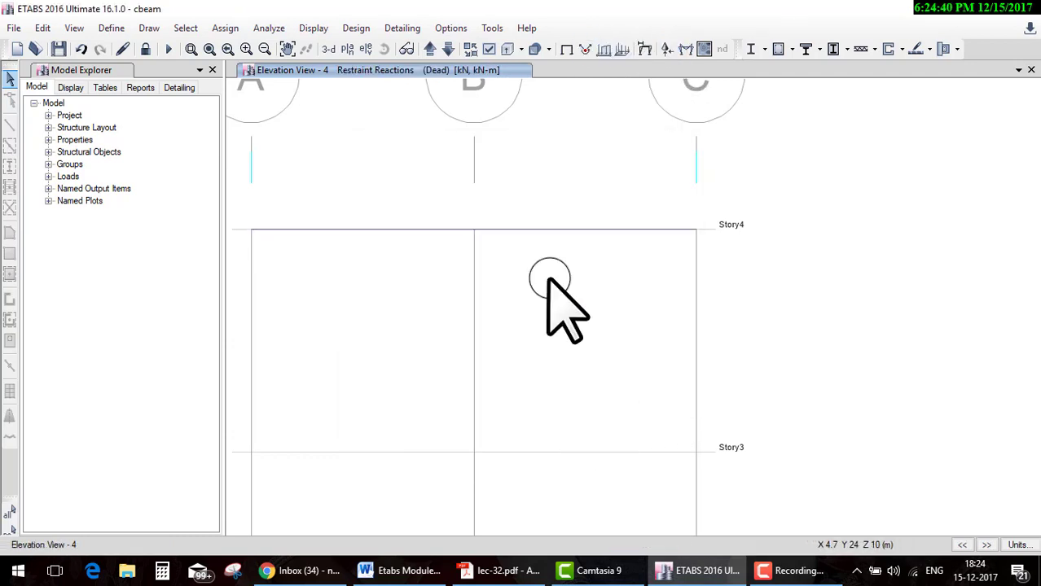
click(667, 49)
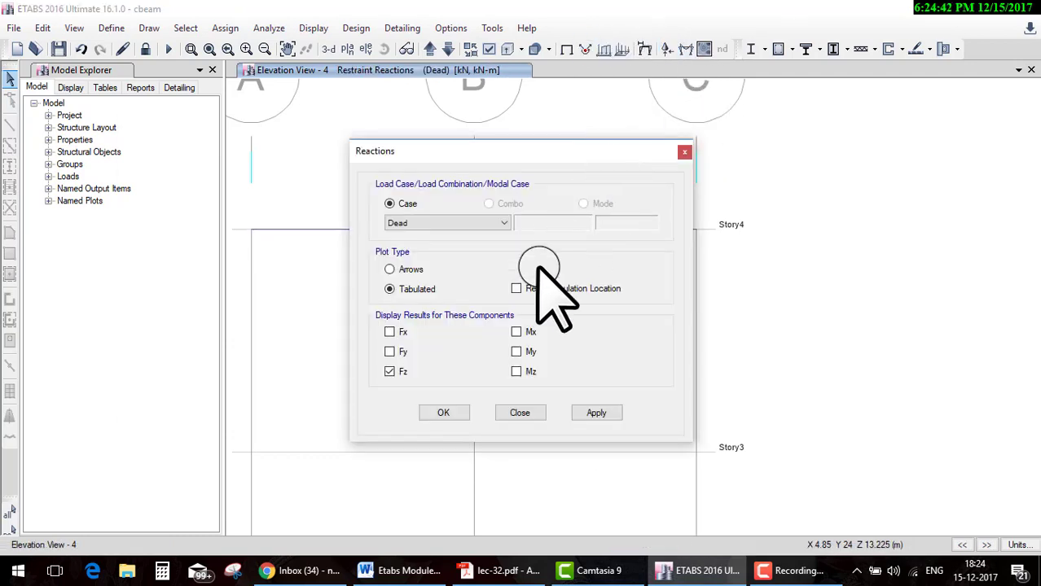
click(447, 413)
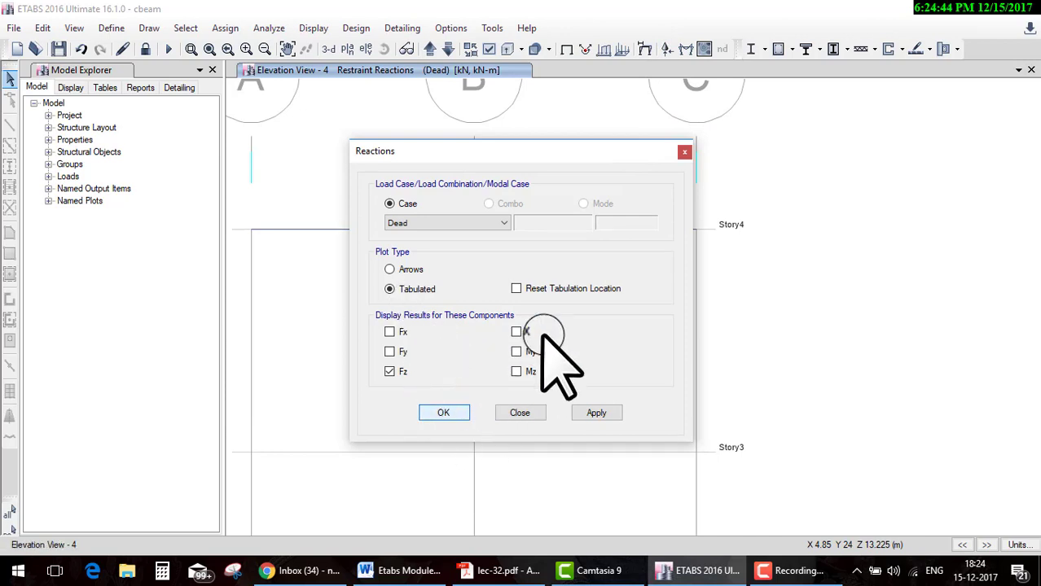
scroll(562, 330, down, 3)
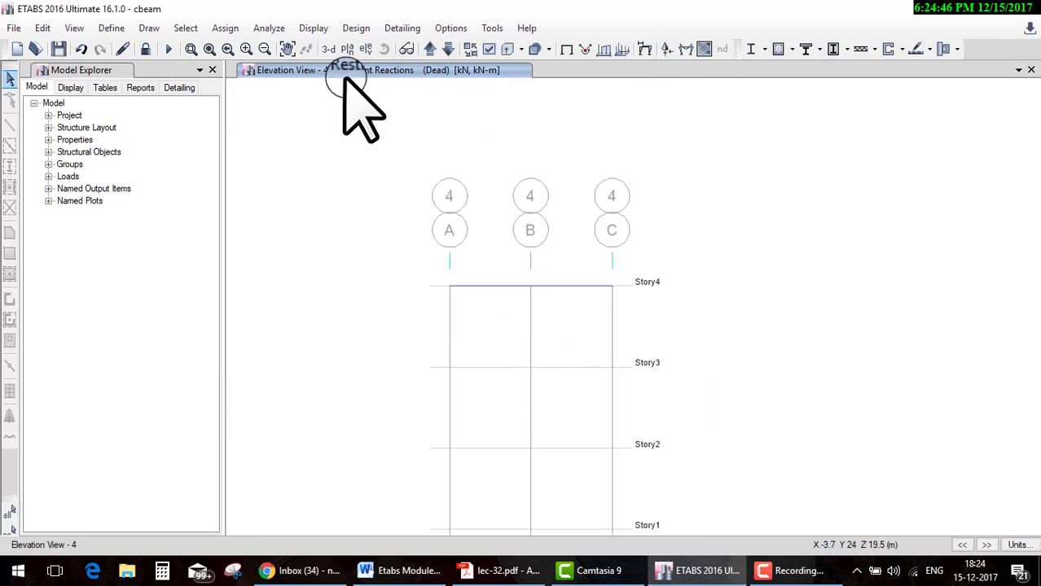
Switch to a 3-D view and show the Live pattern span loads on the beam.
click(328, 49)
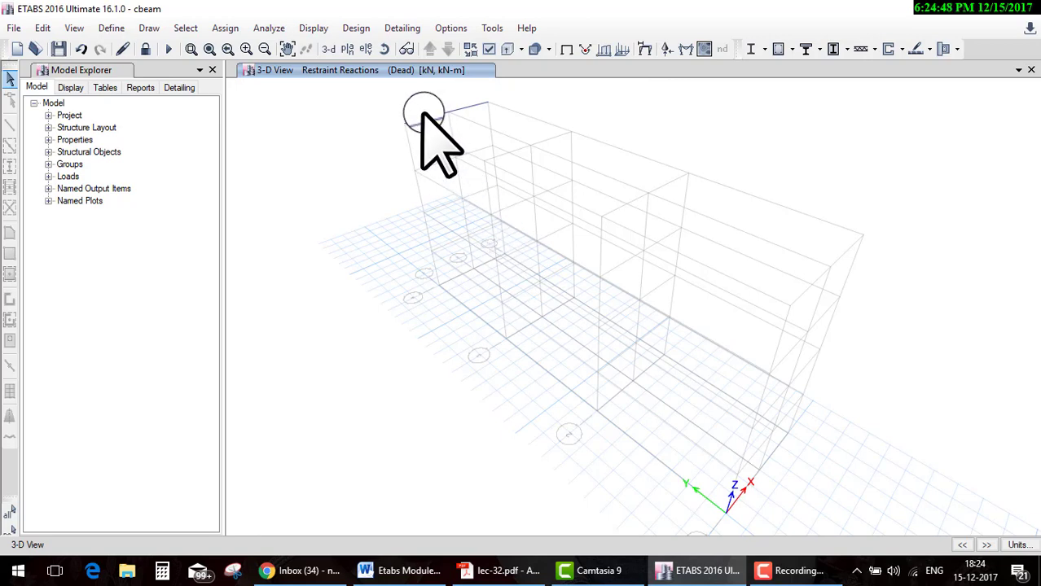
scroll(290, 170, up, 3)
scroll(368, 215, up, 2)
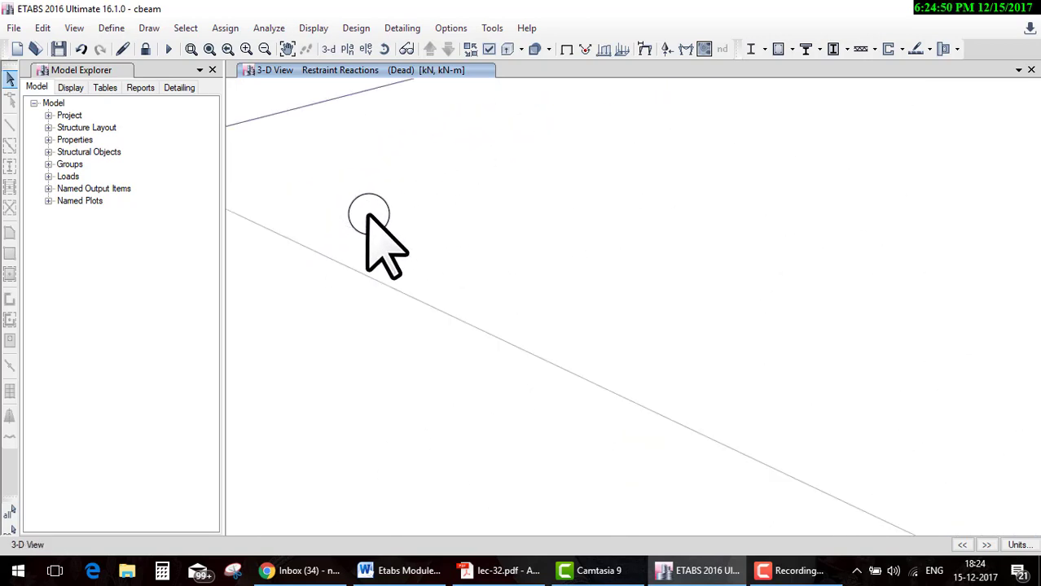
scroll(368, 216, down, 2)
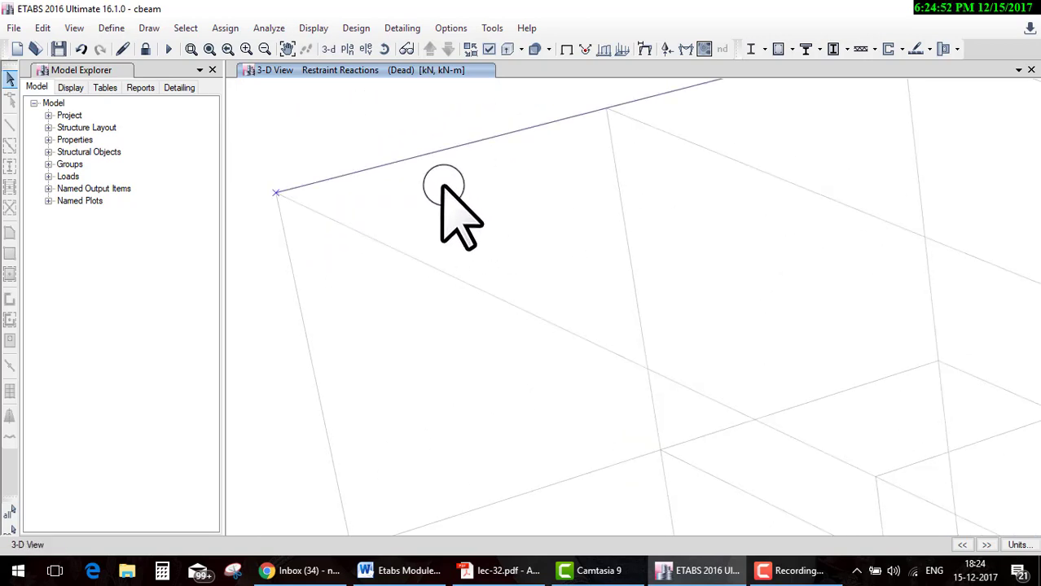
scroll(538, 195, up, 1)
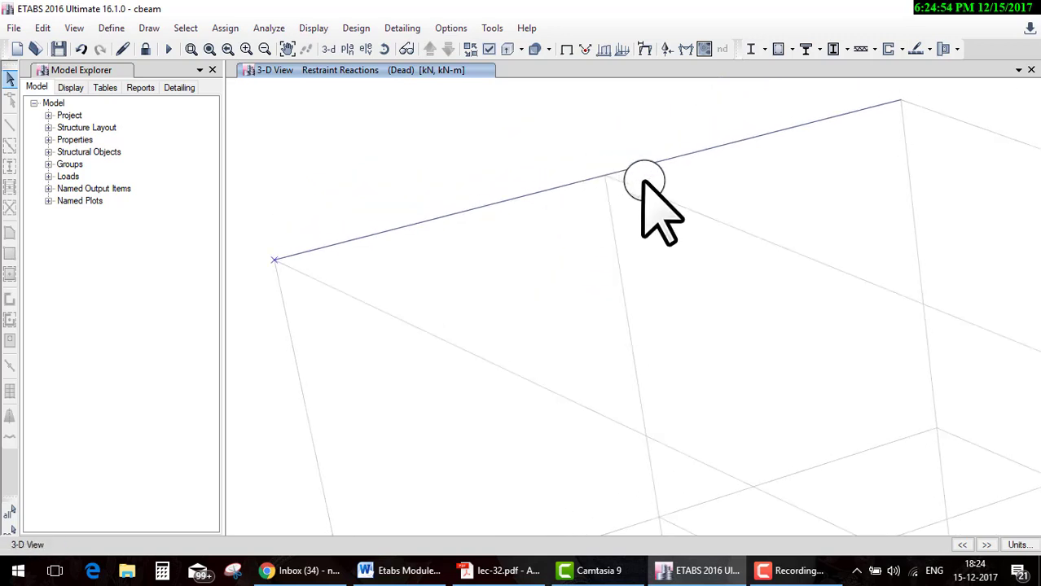
click(600, 49)
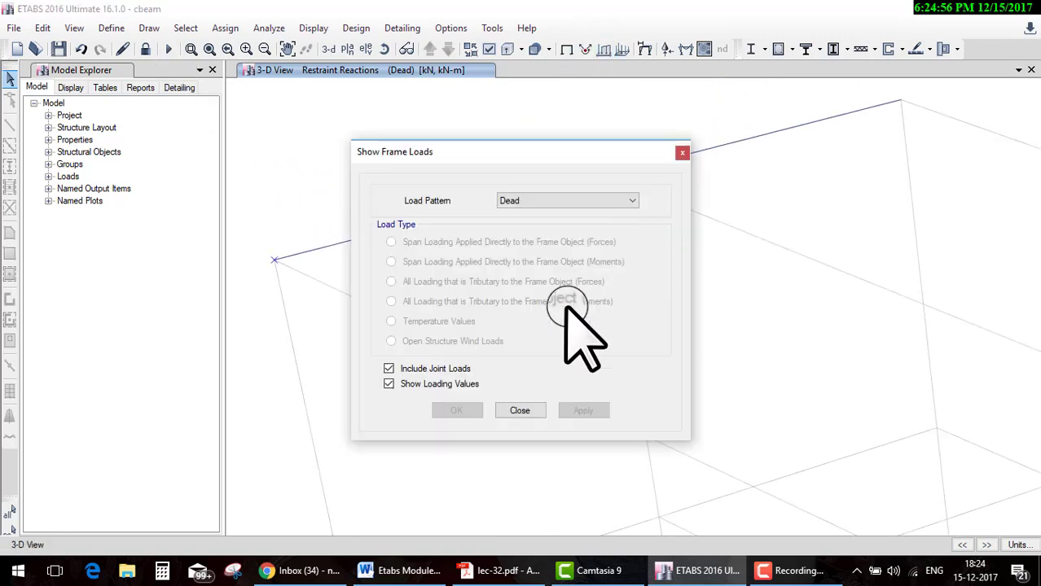
click(552, 204)
click(542, 214)
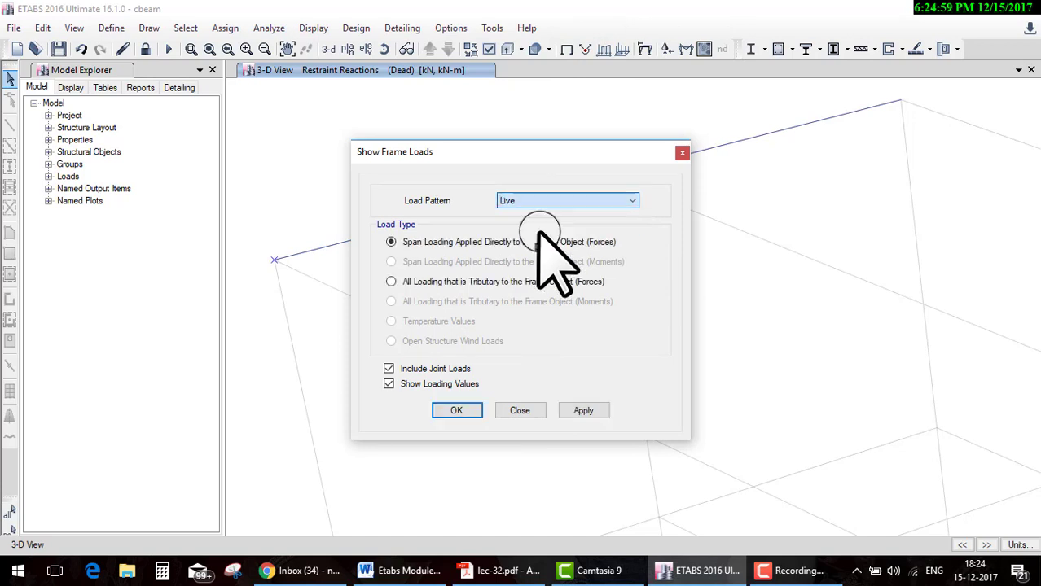
click(527, 398)
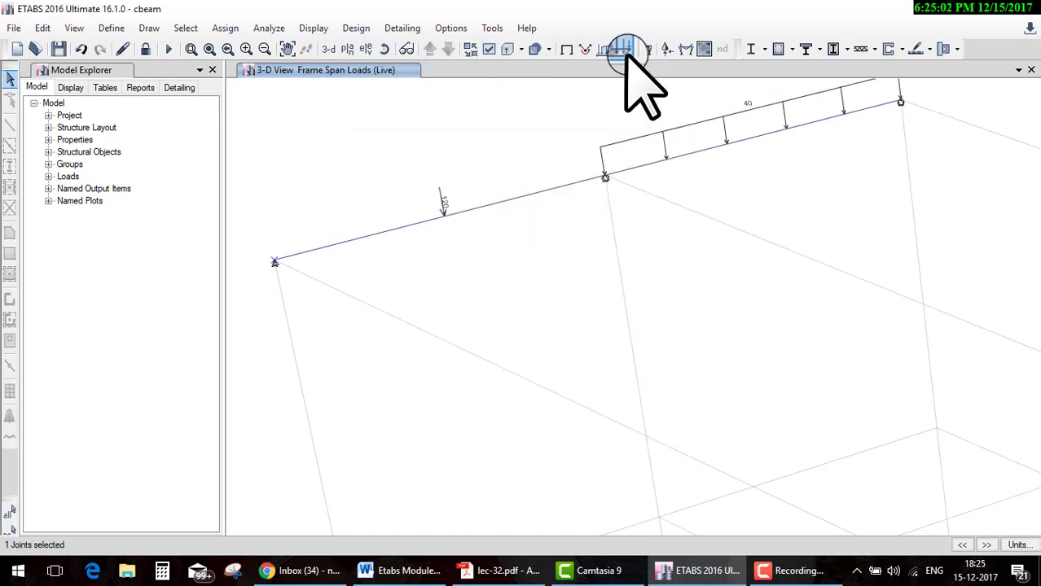
Show the Live-case reactions (42.9583, 154.0834, 42.9583 kN), then bring up the textbook PDF.
click(644, 51)
click(489, 223)
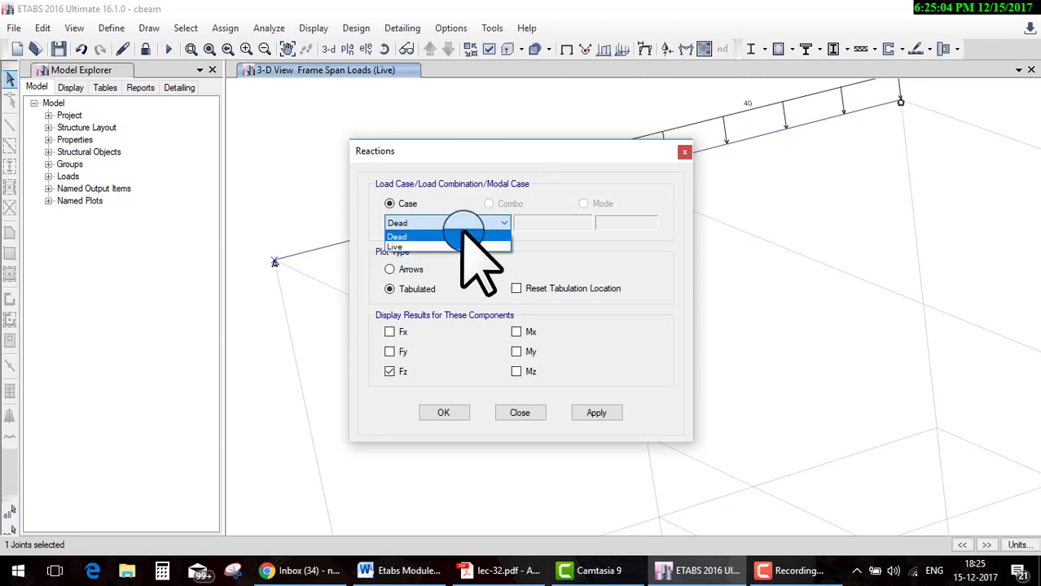
click(456, 235)
click(603, 413)
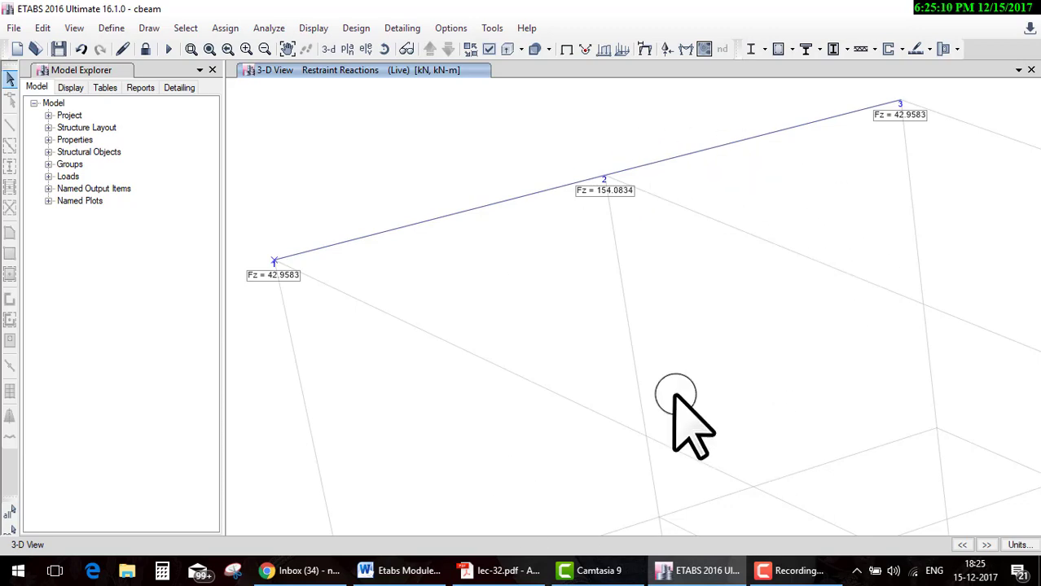
click(501, 570)
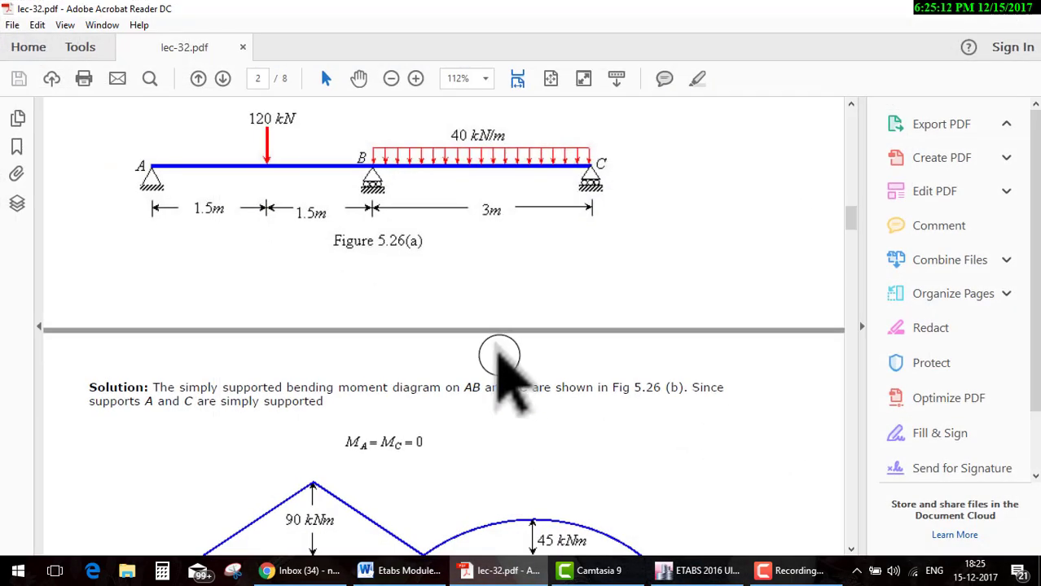
Scroll from Figure 5.26(a) down to the moment and shear diagrams of Figures 5.26(c)–(d).
scroll(499, 356, down, 2)
scroll(500, 356, down, 4)
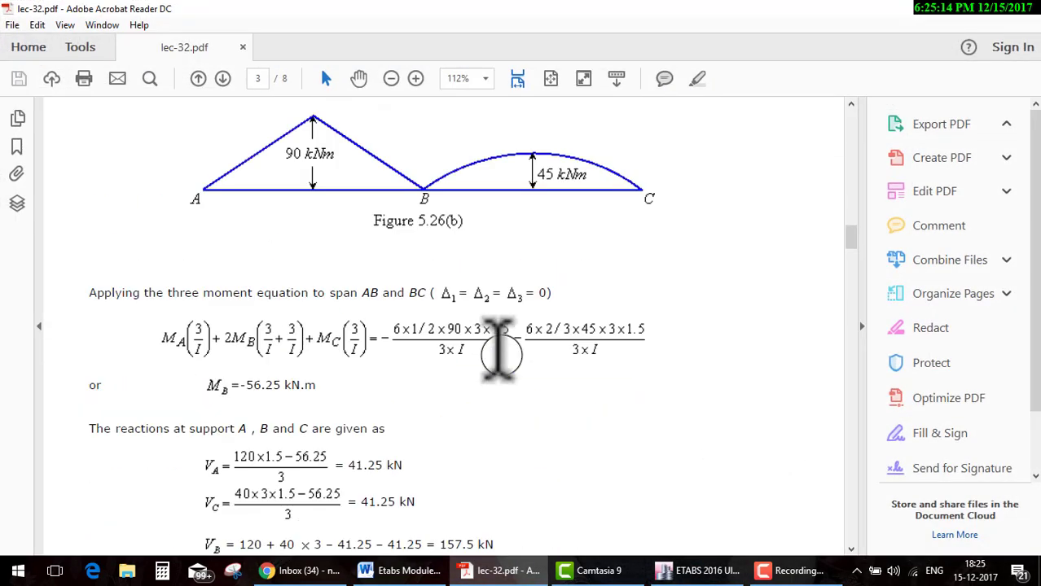
scroll(500, 356, down, 5)
scroll(501, 356, down, 5)
scroll(501, 356, down, 5)
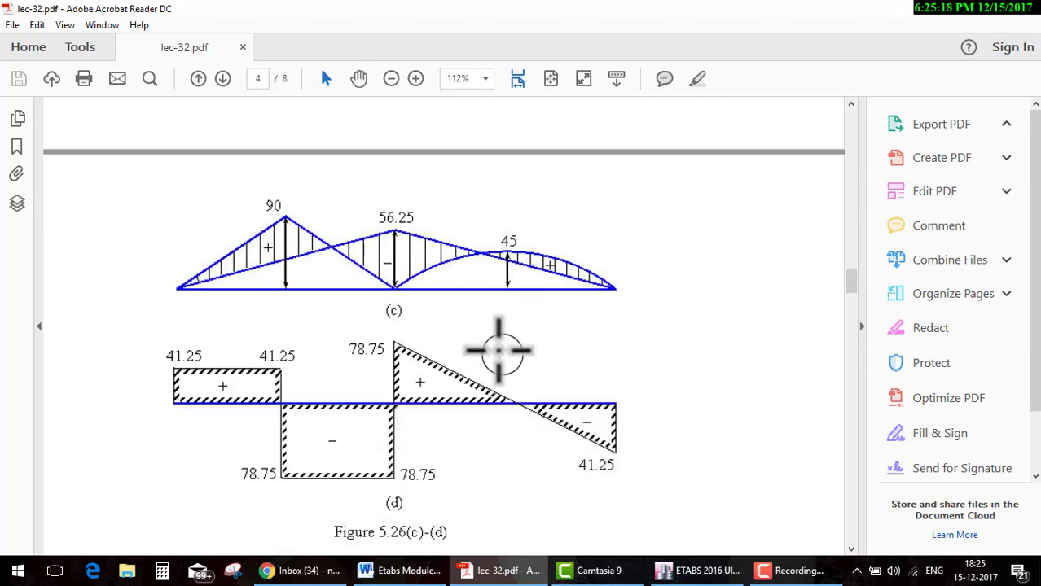
Plot the Live-case Moment 3-3 diagram and open beam B1's detailed diagrams, then compare with the PDF.
click(681, 568)
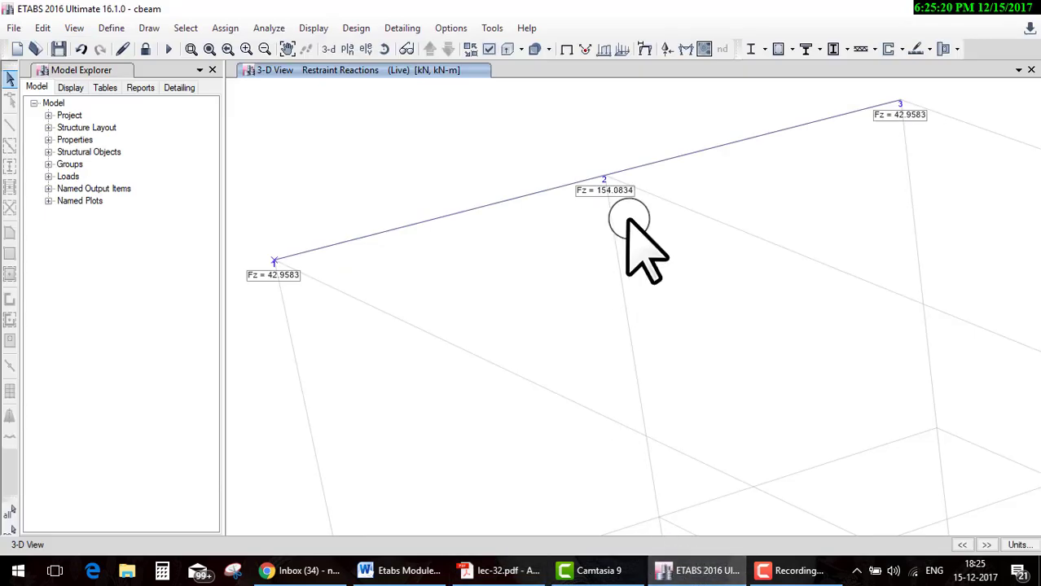
click(685, 49)
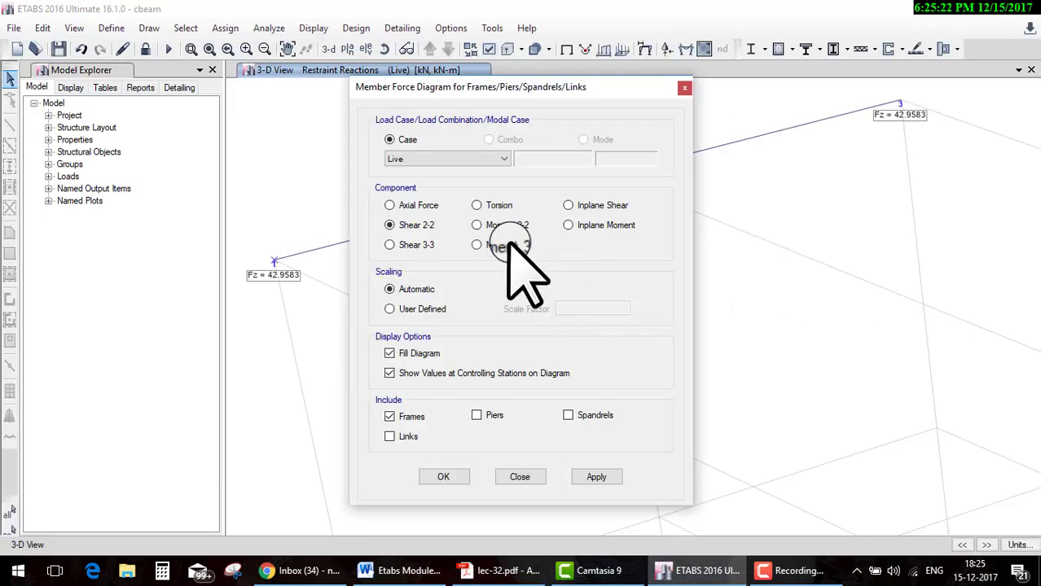
click(508, 245)
click(446, 477)
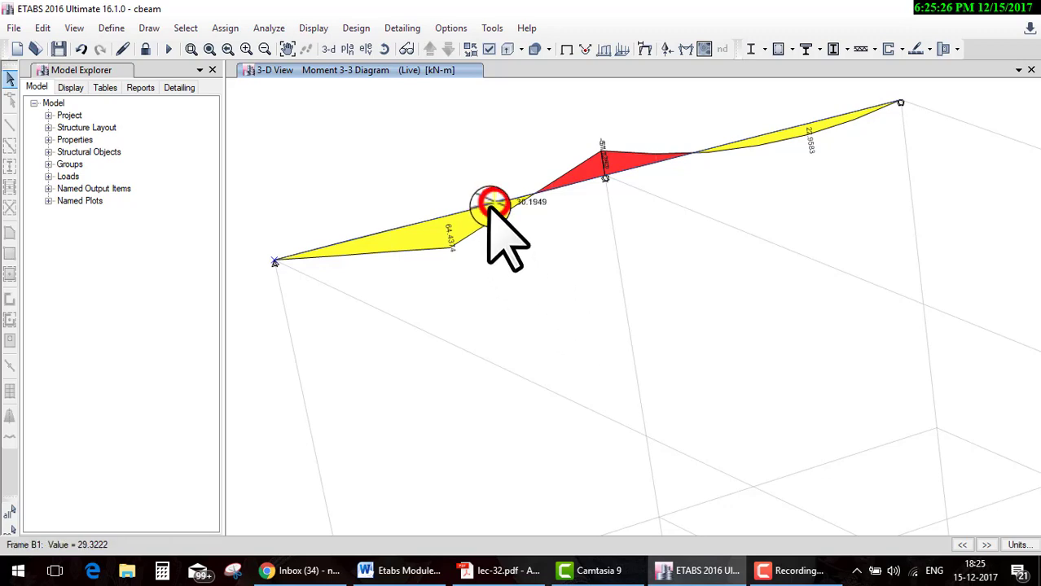
right_click(489, 200)
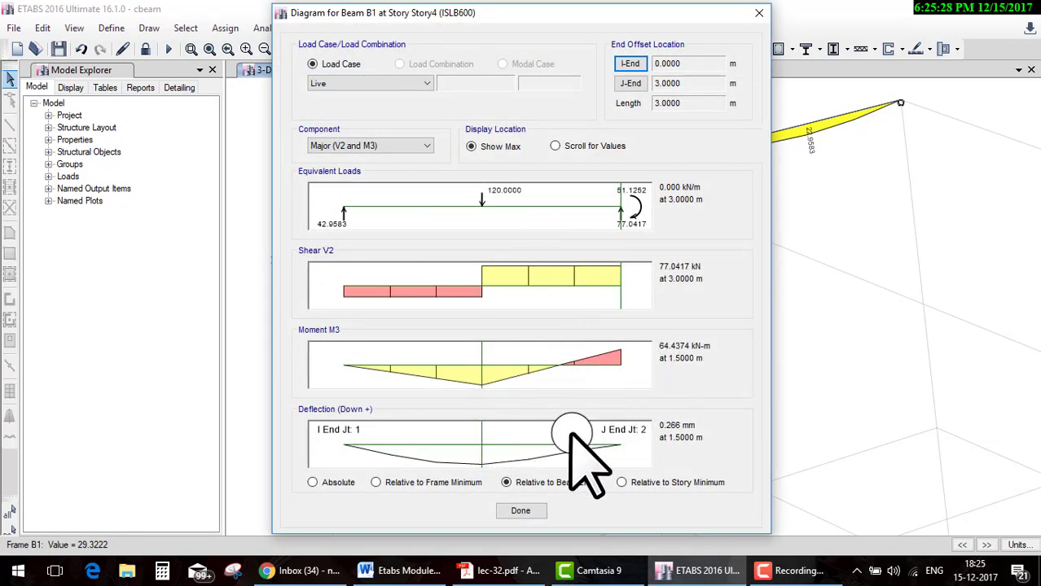
click(468, 570)
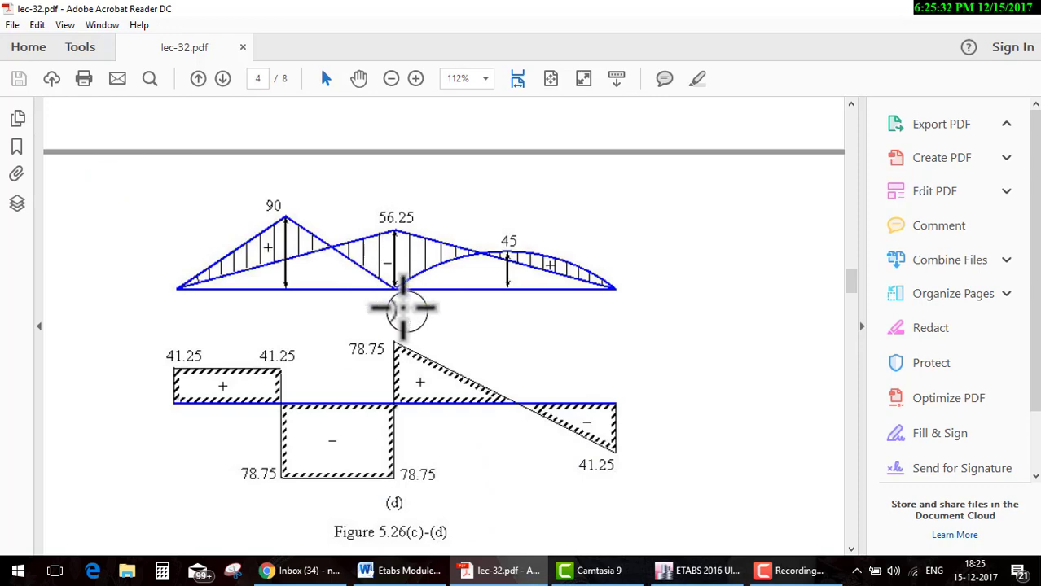
Review Example 5.22's beam and three-moment working: M_B = -56.25 kN.m, reactions 41.25, 41.25, 157.5 kN.
scroll(542, 350, down, 3)
scroll(542, 350, down, 2)
scroll(543, 351, up, 4)
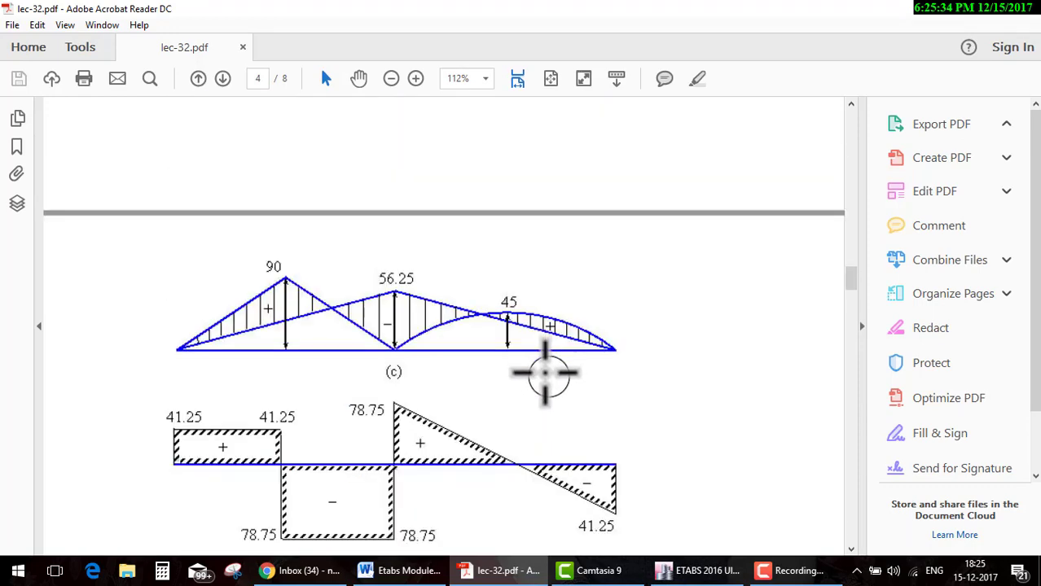
scroll(544, 358, up, 6)
scroll(549, 376, up, 4)
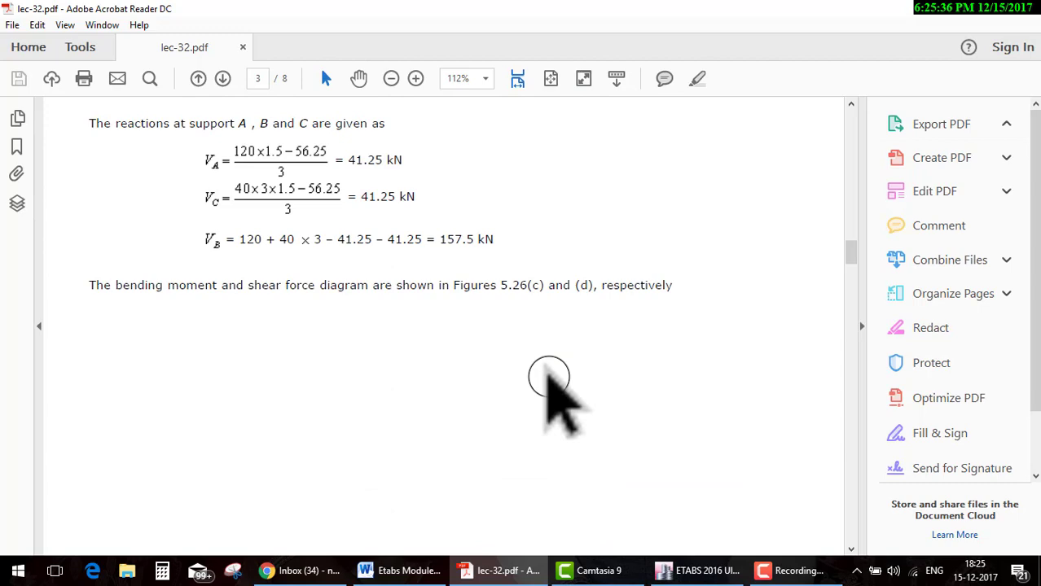
scroll(549, 376, up, 2)
scroll(549, 376, up, 1)
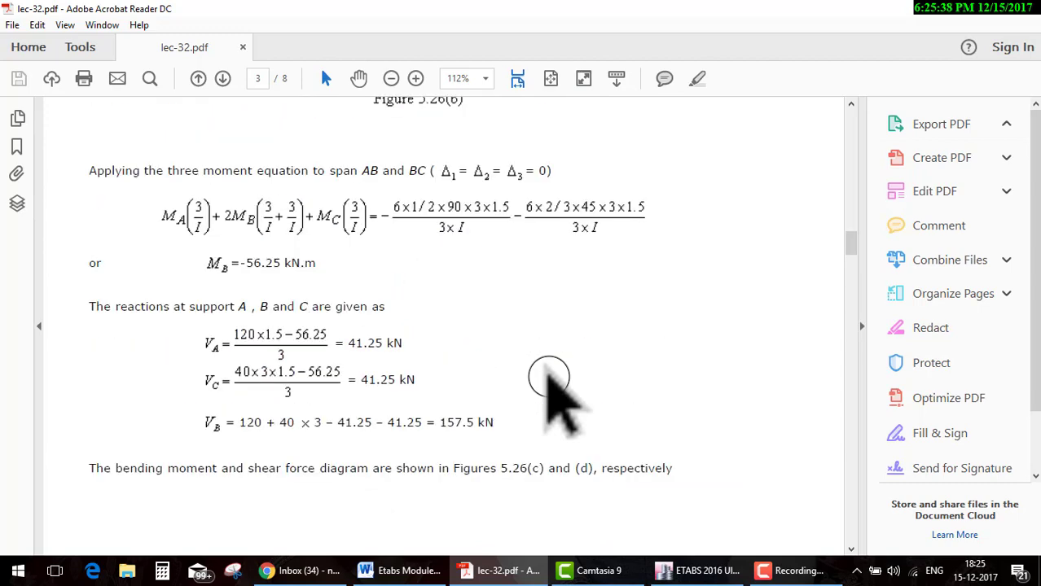
scroll(549, 376, up, 1)
scroll(549, 376, up, 3)
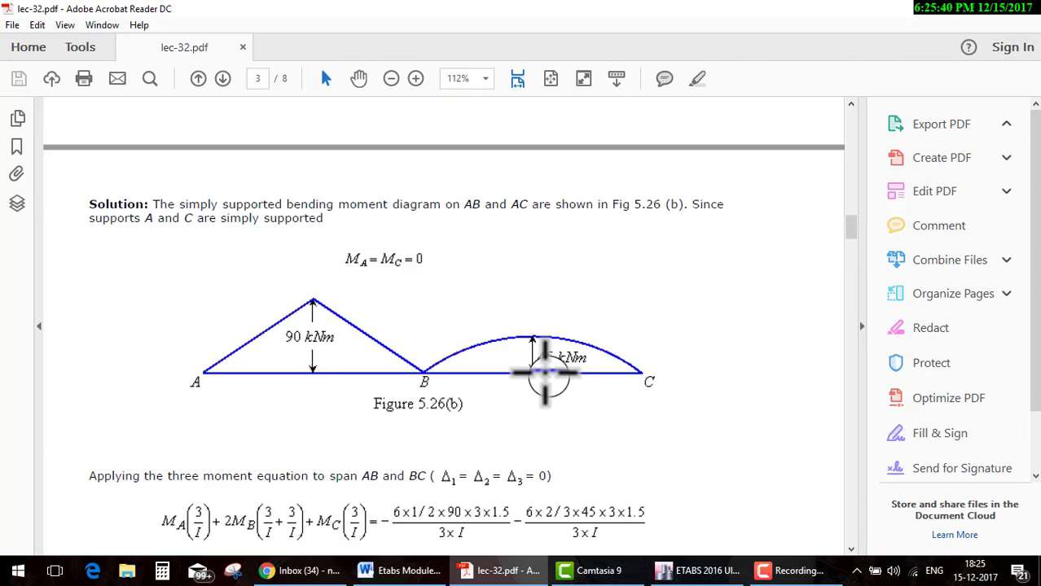
scroll(549, 376, down, 4)
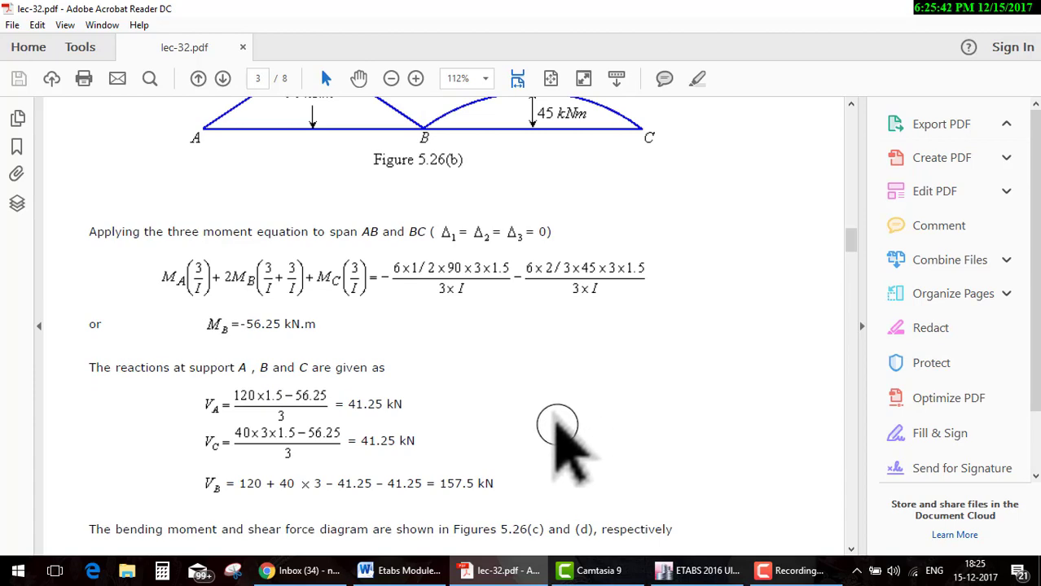
scroll(401, 427, up, 3)
scroll(402, 427, up, 5)
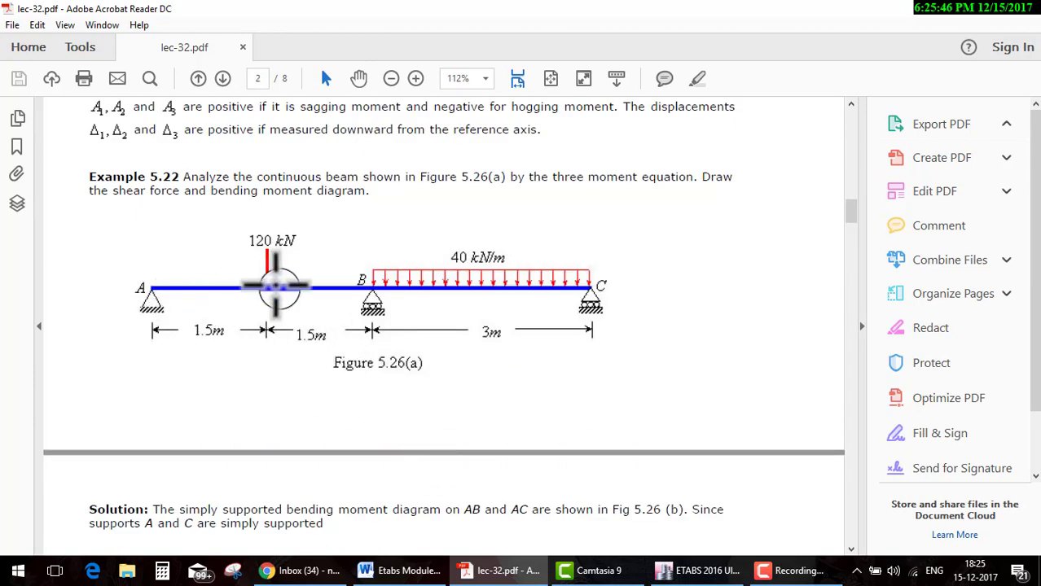
scroll(407, 342, down, 3)
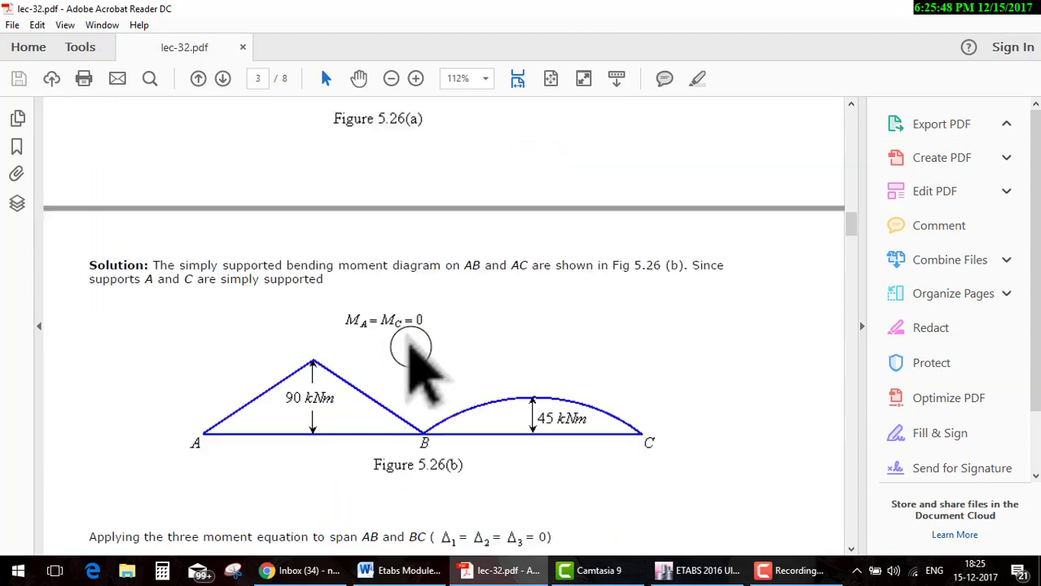
scroll(415, 350, down, 4)
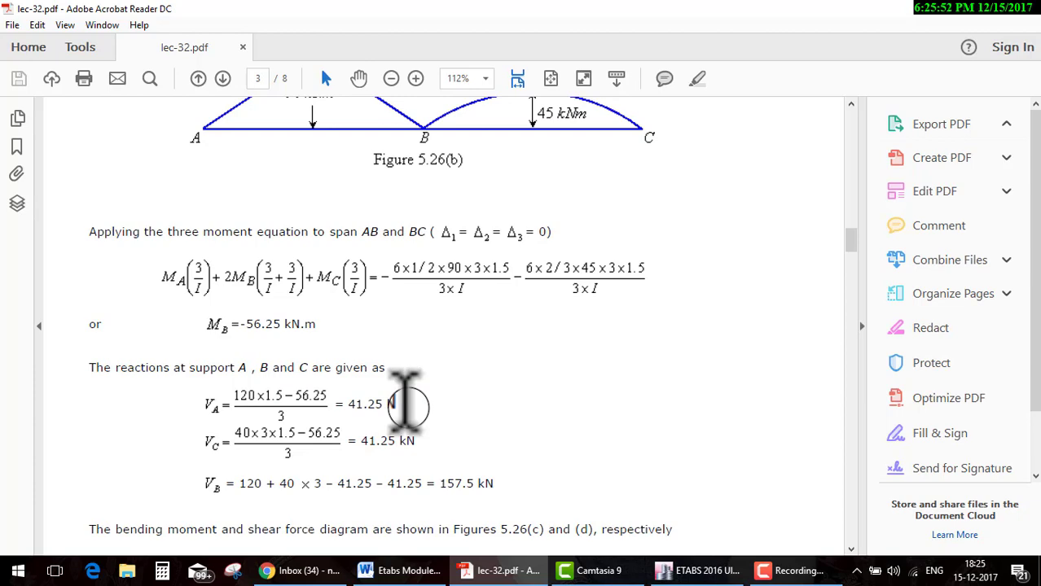
scroll(407, 400, up, 3)
scroll(412, 411, up, 4)
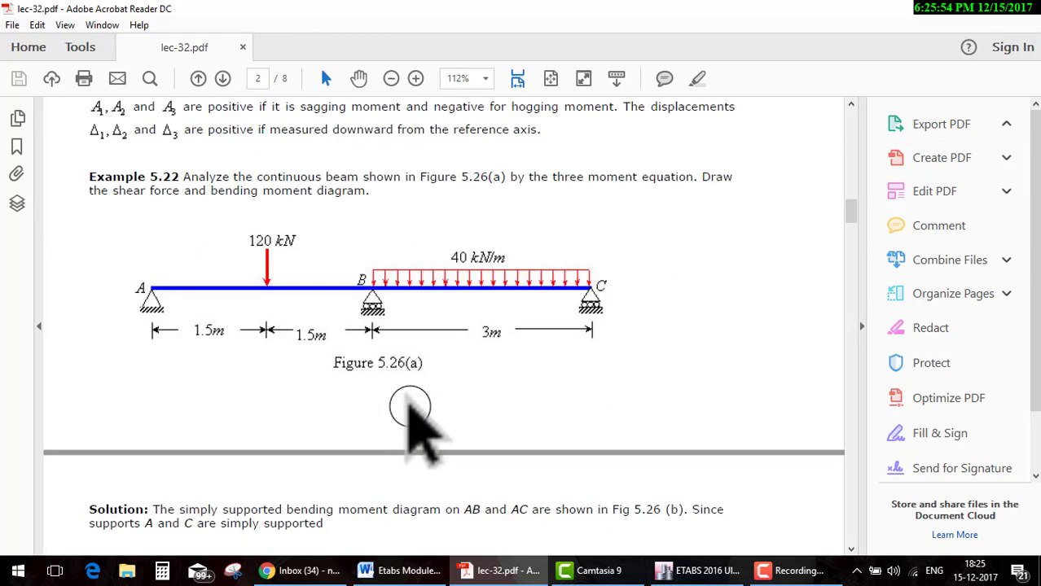
scroll(411, 411, down, 4)
scroll(407, 405, down, 3)
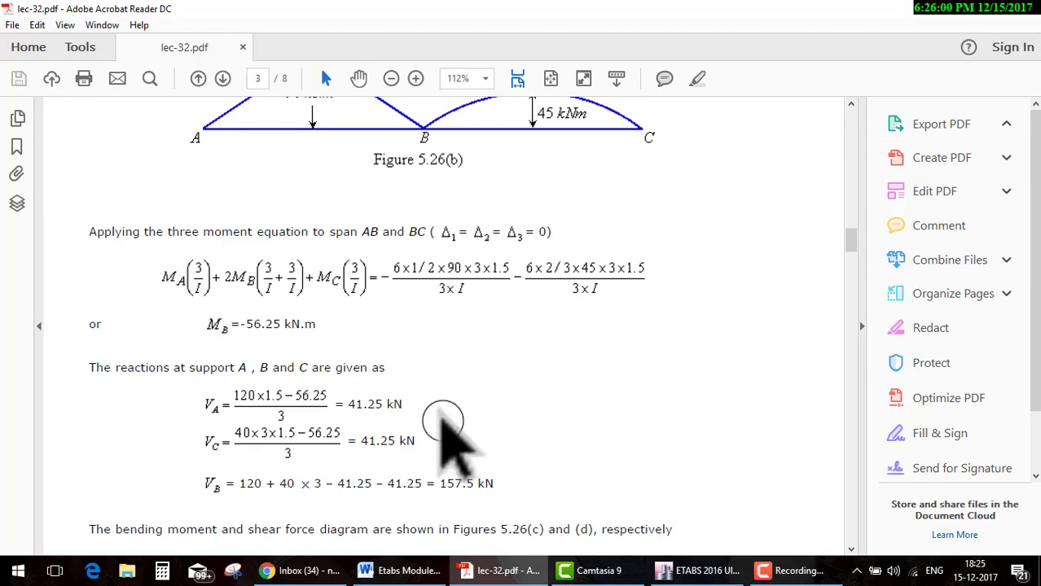
scroll(440, 423, up, 3)
scroll(437, 426, up, 4)
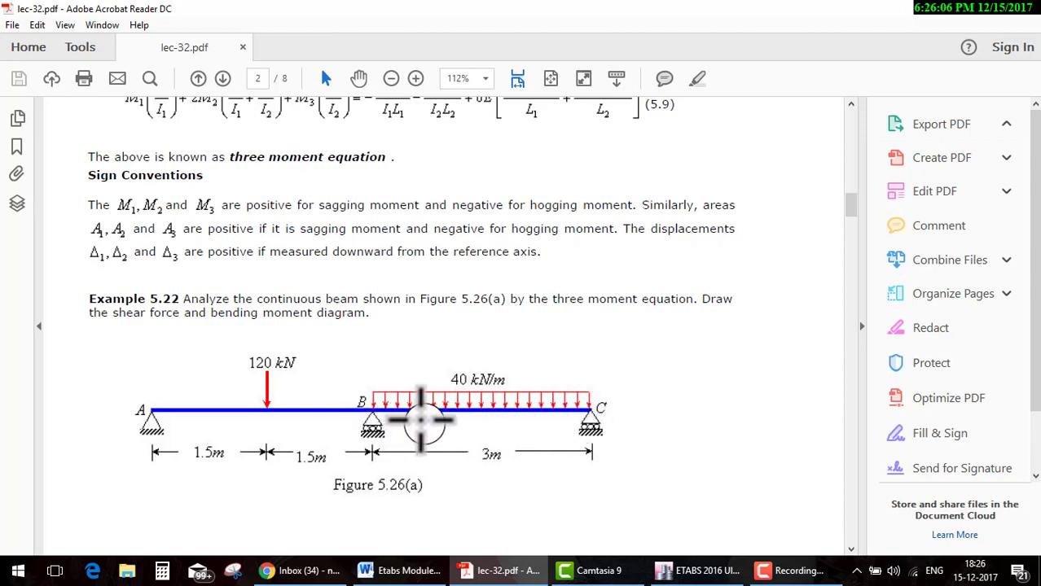
scroll(425, 419, down, 3)
scroll(437, 415, down, 2)
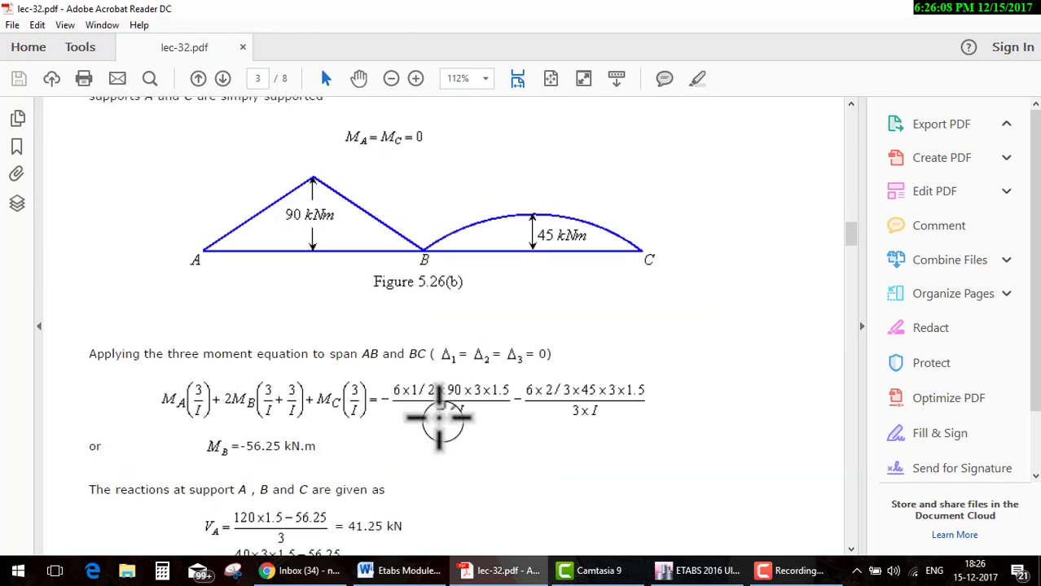
scroll(439, 417, down, 2)
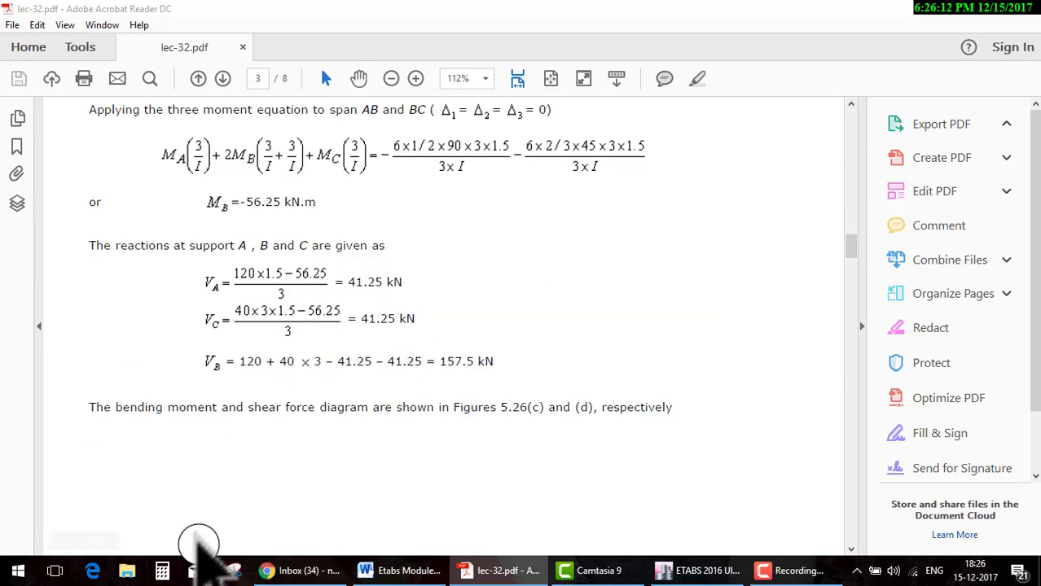
click(162, 571)
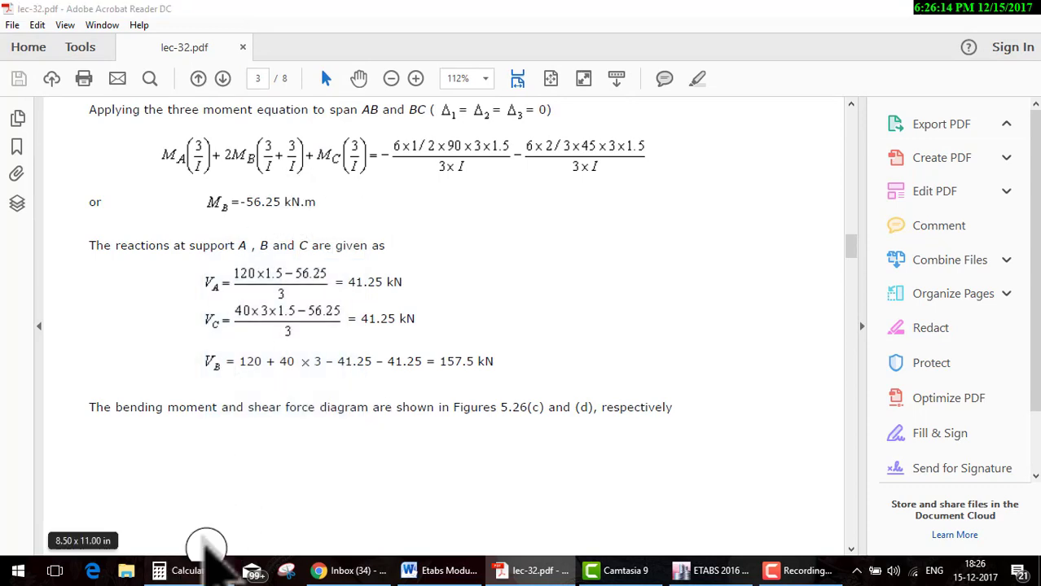
Compute V_A = (120×1.5 − 56.25)/3 = 41.25 in Calculator beside the PDF.
click(192, 571)
drag(341, 82, 644, 91)
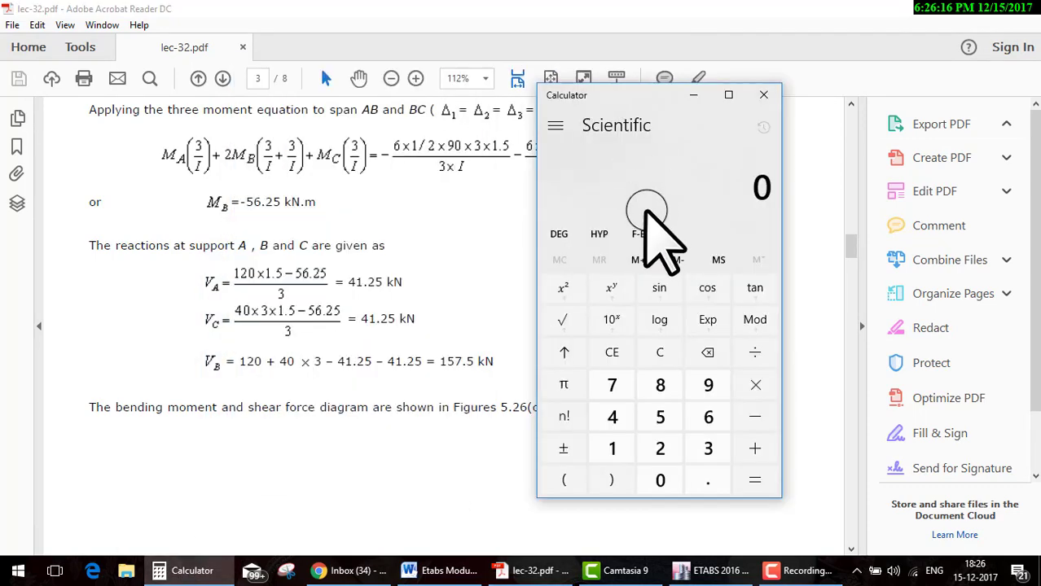
text(12)
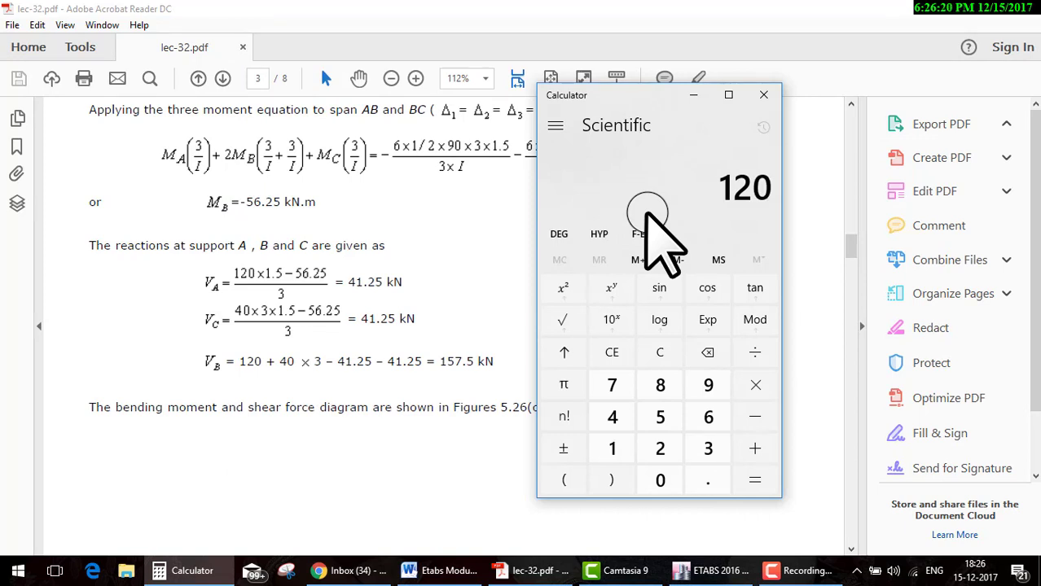
text(1.2)
text(56)
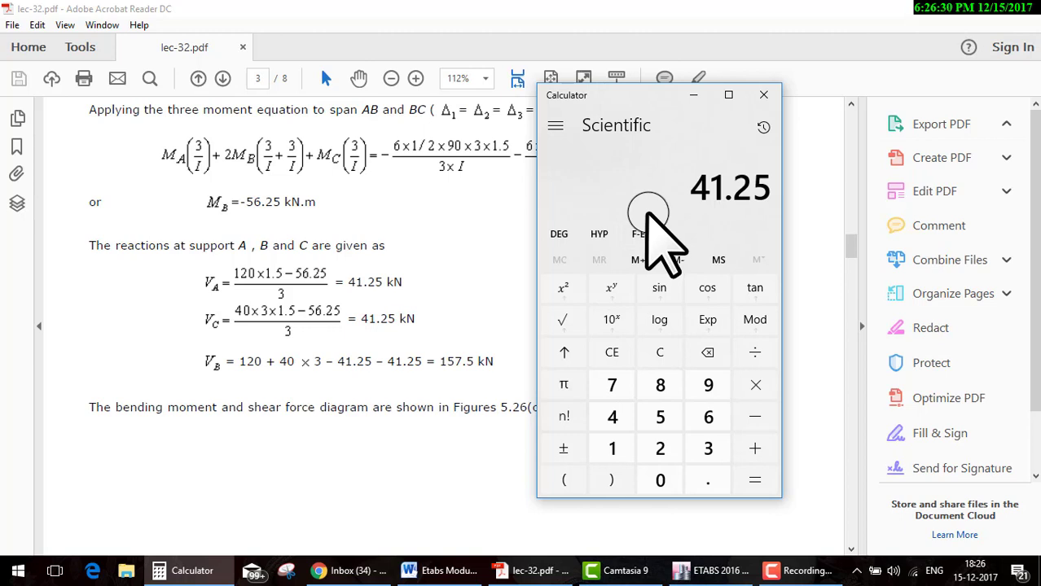
click(692, 96)
scroll(605, 279, up, 2)
click(587, 564)
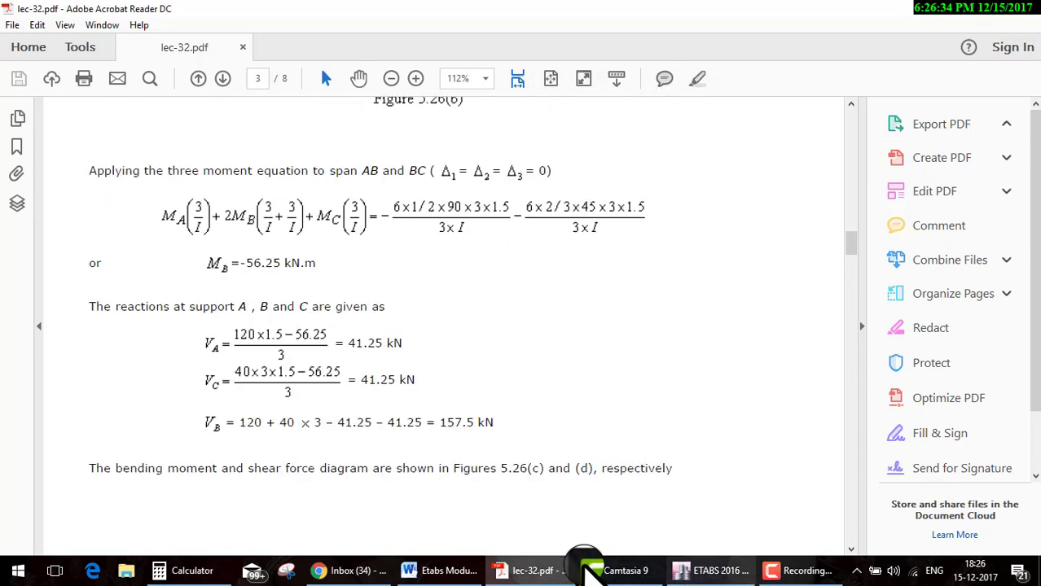
click(189, 570)
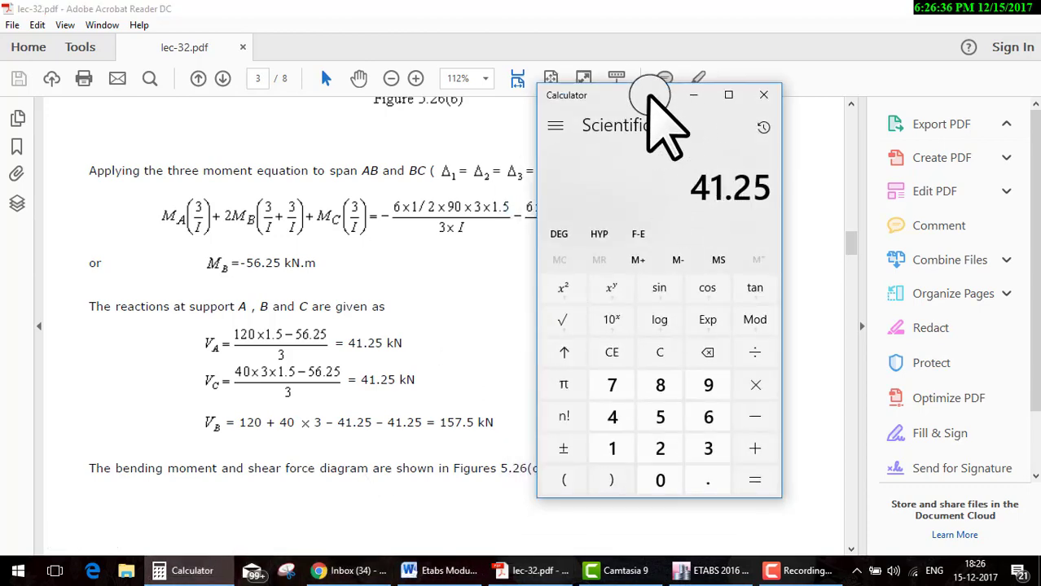
Evaluate the three-moment load terms, starting with 3×90×3×1.5 = 405, to reach -135.
drag(651, 96, 844, 98)
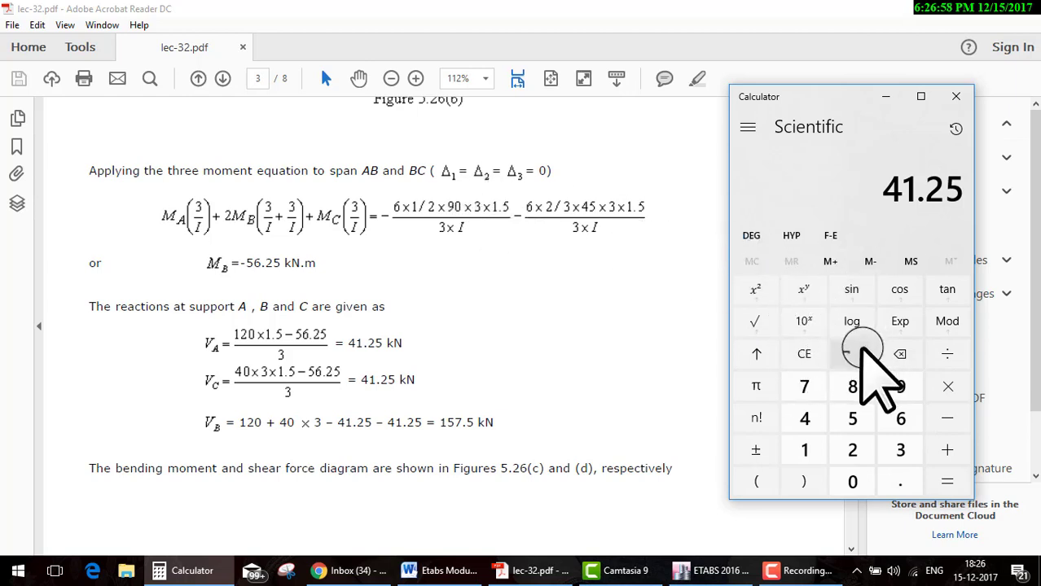
click(806, 354)
click(658, 458)
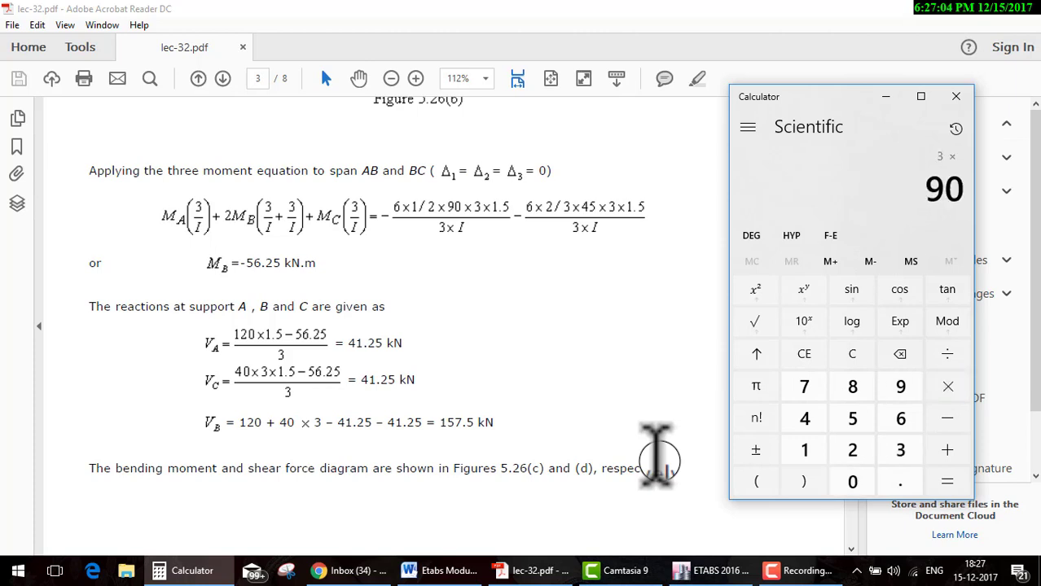
text(*3)
text(5)
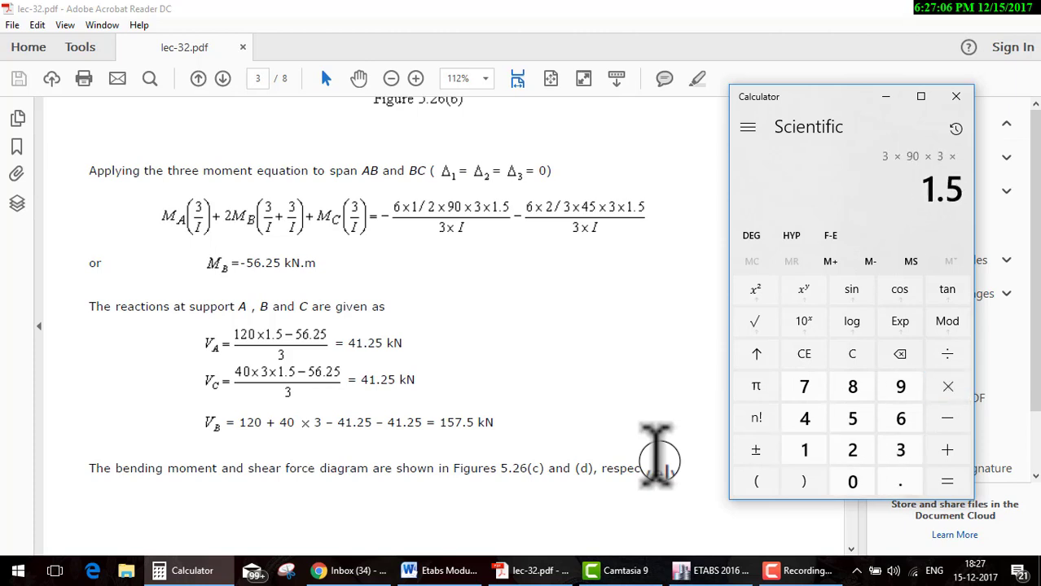
key(Return)
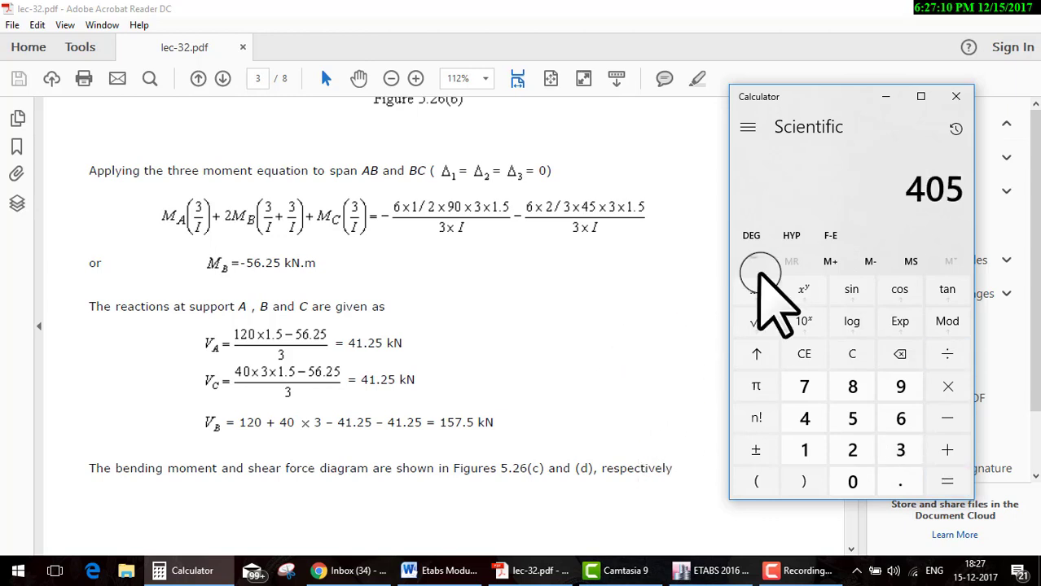
click(810, 350)
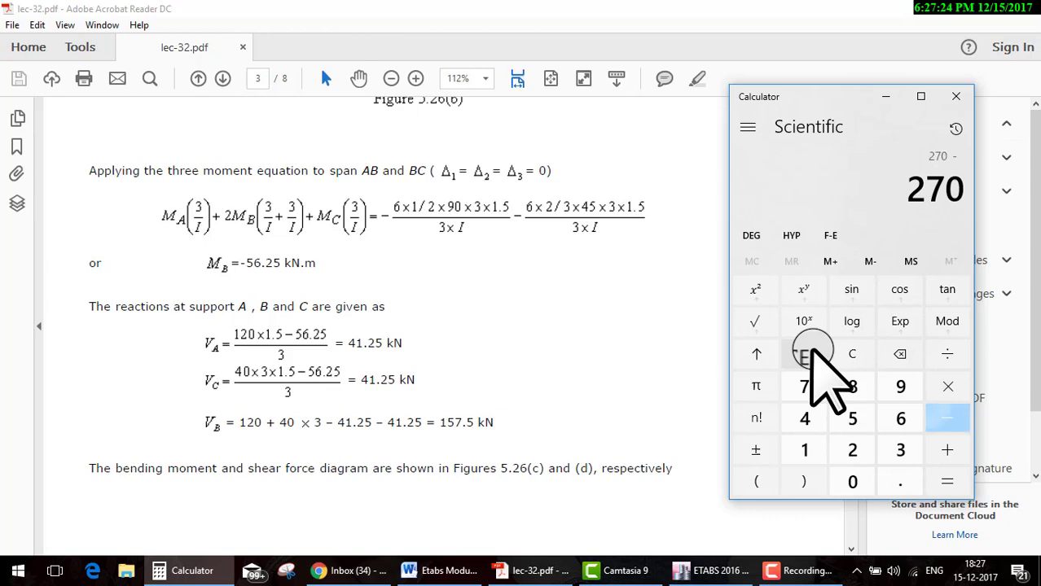
text(4)
key(period)
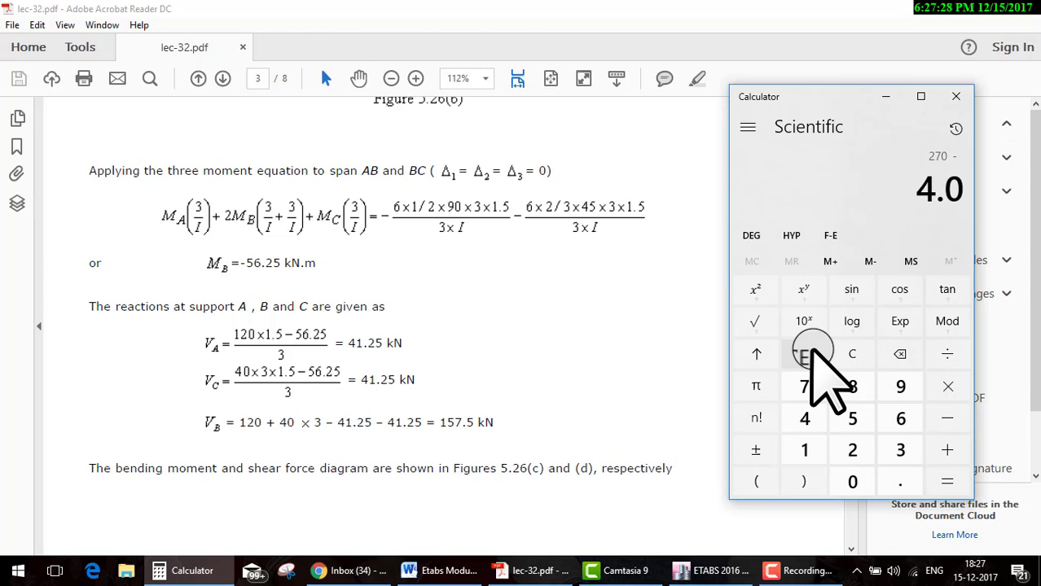
key(BackSpace)
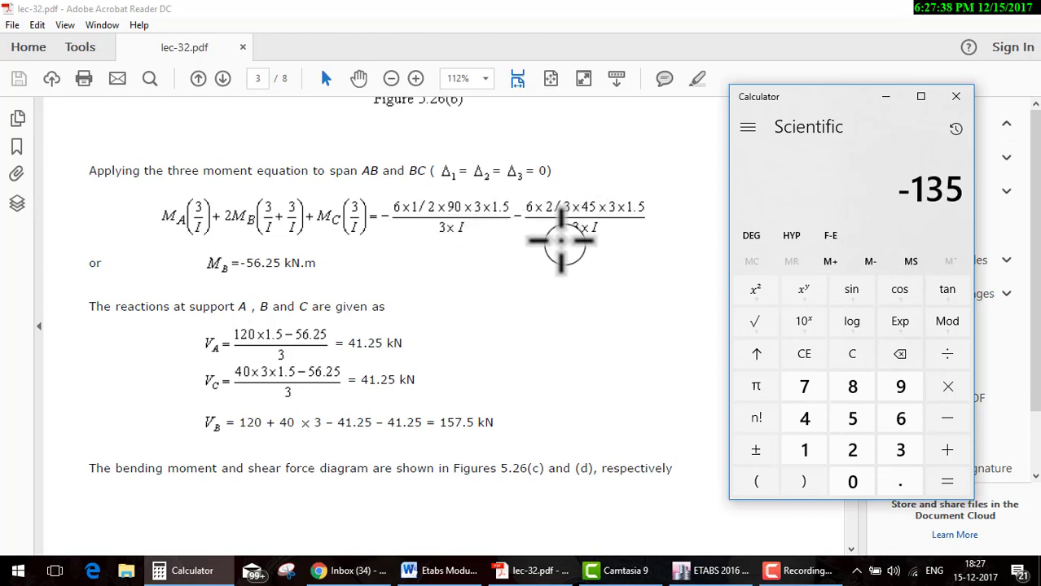
click(560, 243)
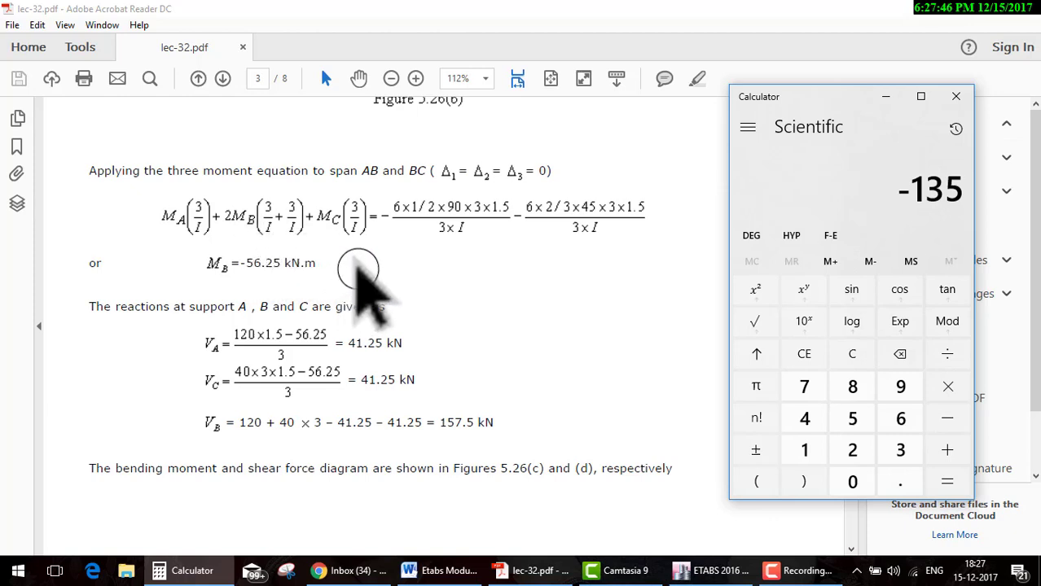
drag(429, 242, 592, 240)
drag(659, 240, 670, 241)
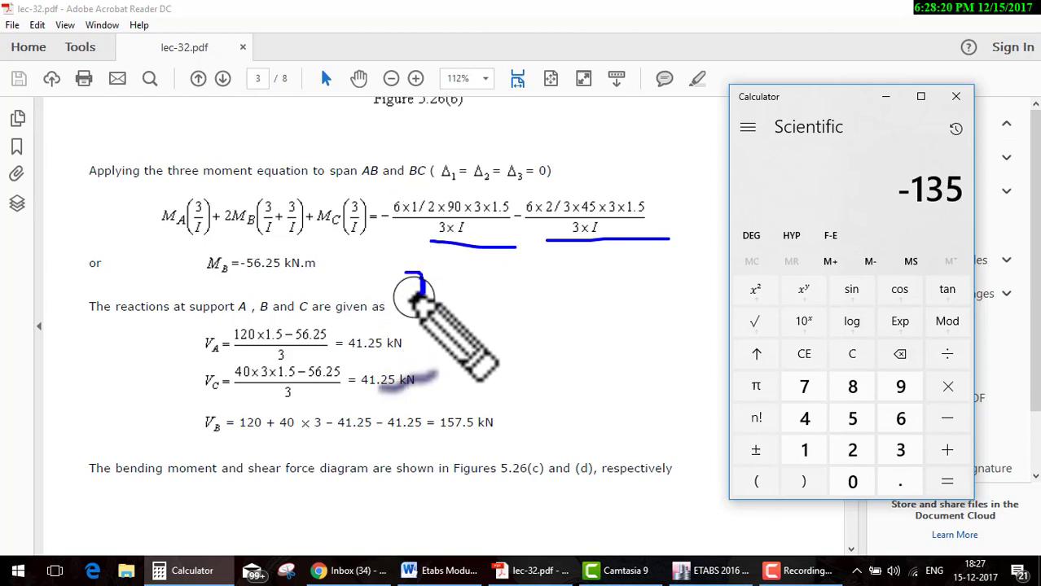
mouse_move(406, 275)
mouse_down()
mouse_move(411, 298)
mouse_move(462, 302)
mouse_move(466, 277)
mouse_move(485, 320)
mouse_up()
drag(560, 285, 535, 320)
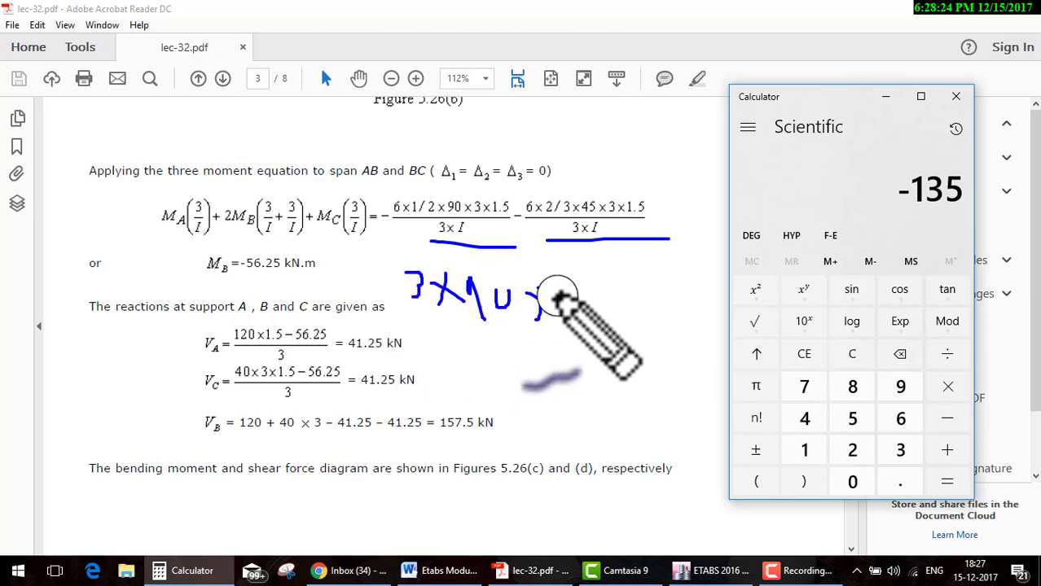
mouse_move(556, 281)
mouse_down()
mouse_move(561, 312)
mouse_move(602, 308)
mouse_up()
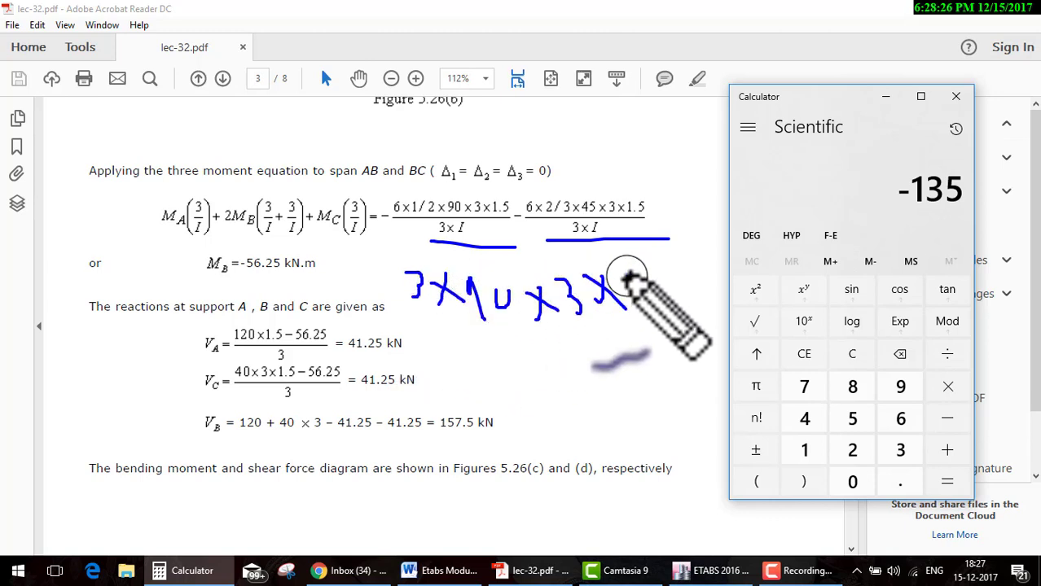
mouse_move(639, 279)
mouse_down()
mouse_move(636, 308)
mouse_move(652, 281)
mouse_move(680, 303)
mouse_up()
click(649, 281)
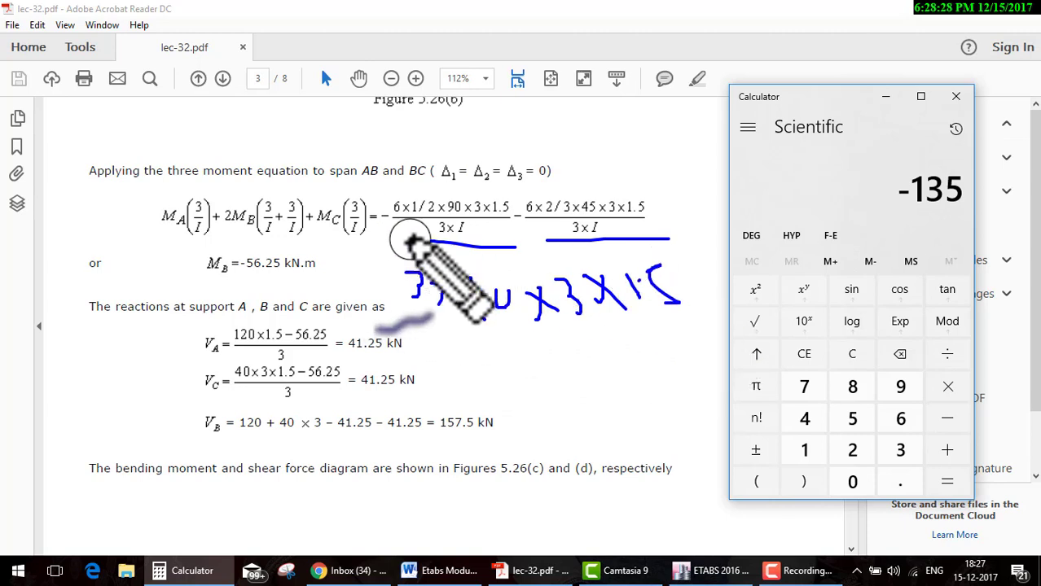
mouse_move(440, 237)
mouse_down()
mouse_move(453, 219)
mouse_move(480, 218)
mouse_up()
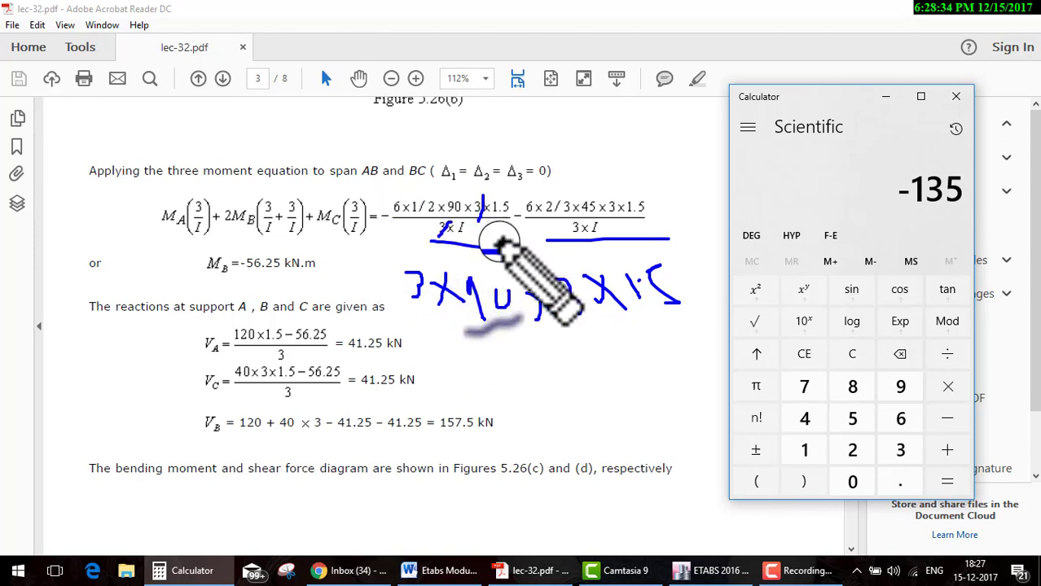
key(Escape)
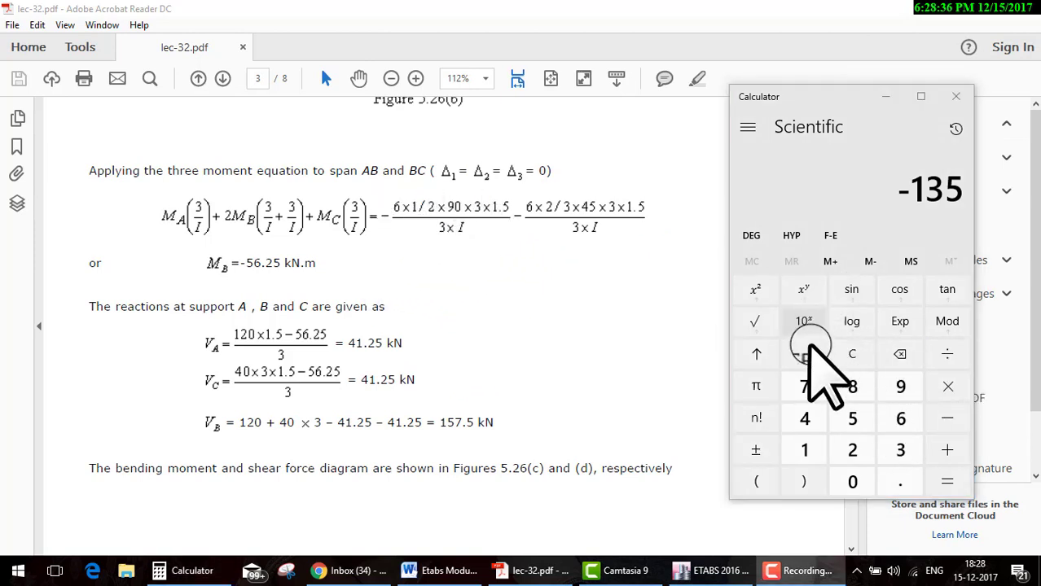
Clear -135 from Calculator, key in 3 × 90 × 1.5, and stop the screen recording.
click(852, 352)
text(6)
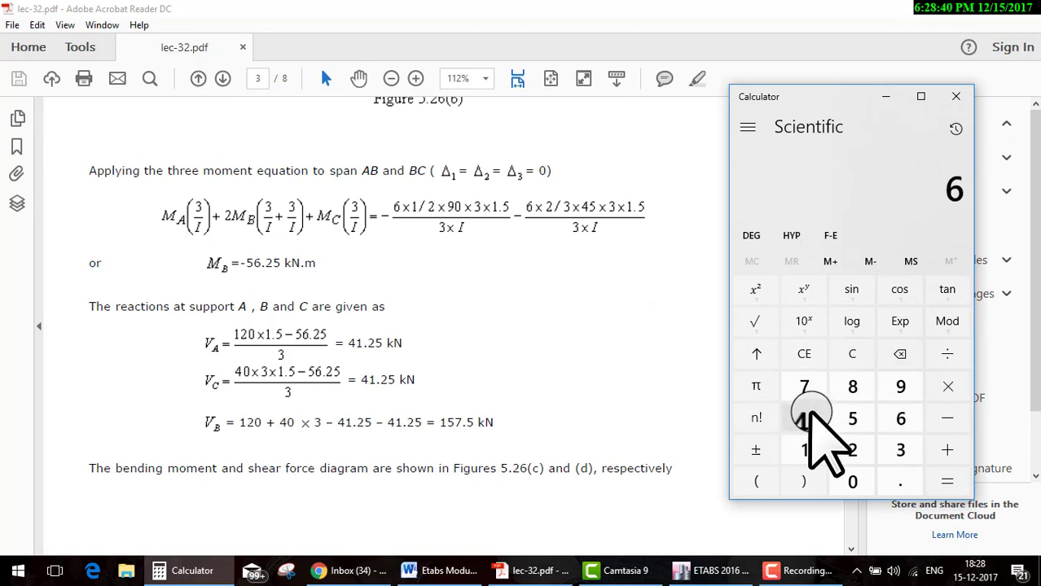
key(BackSpace)
text(3)
text(0)
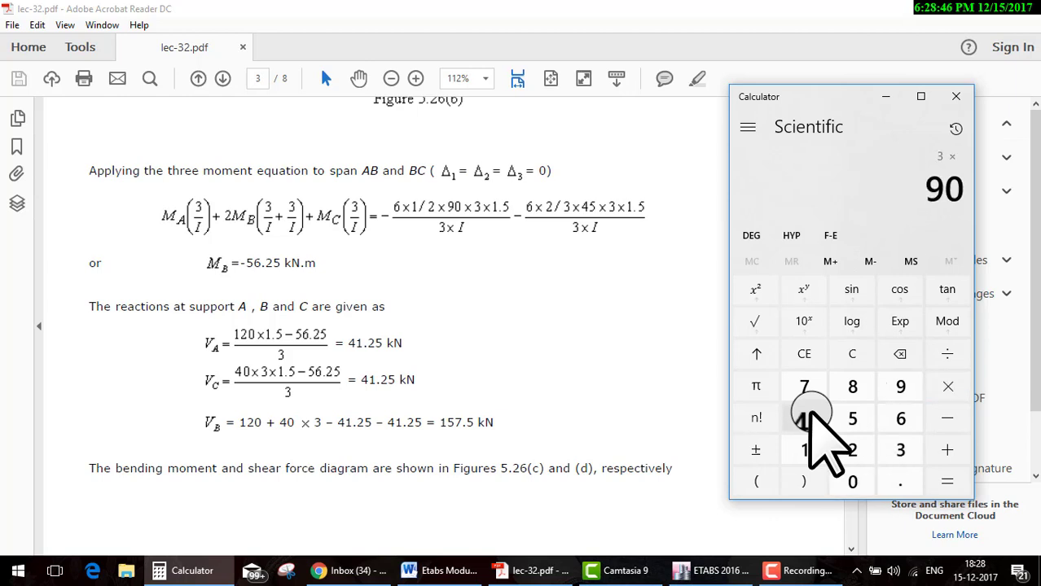
text(*1.)
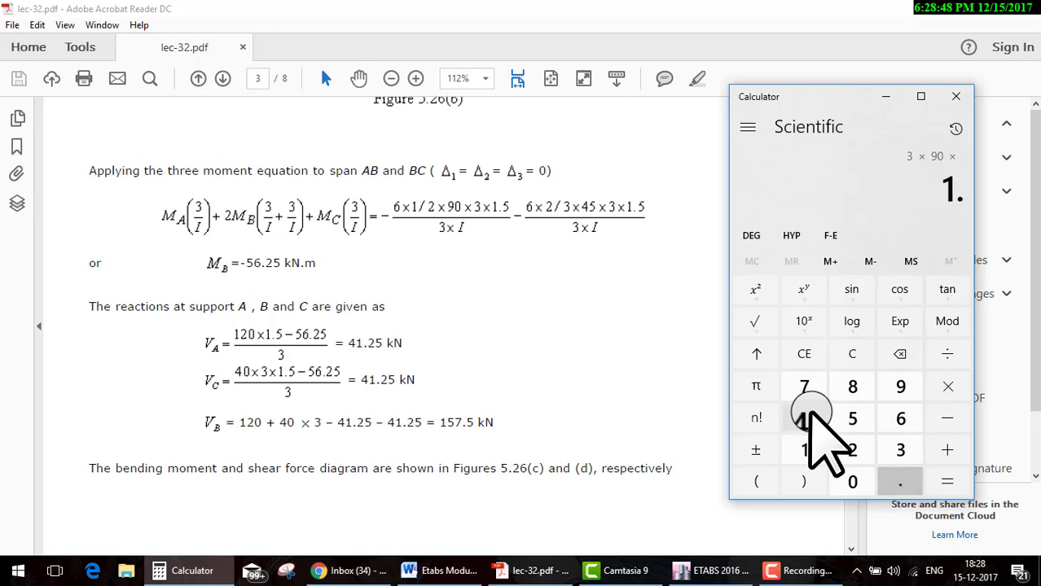
text(5)
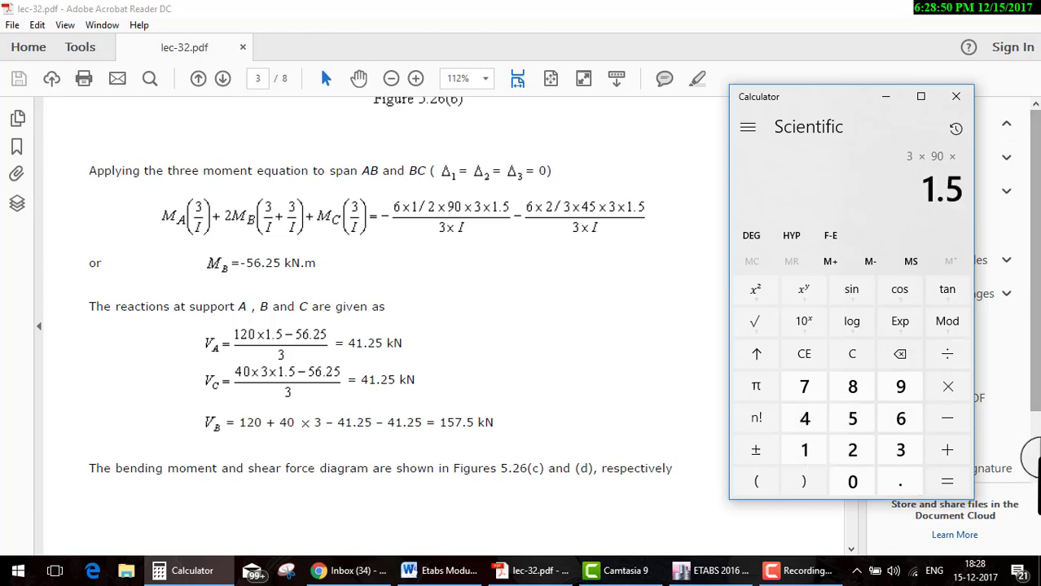
click(813, 576)
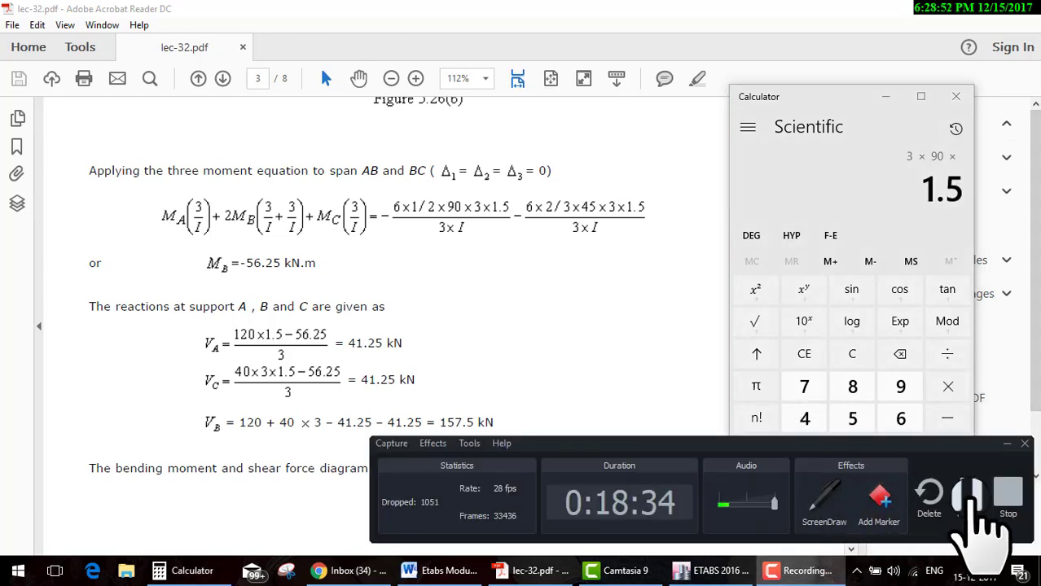
click(998, 491)
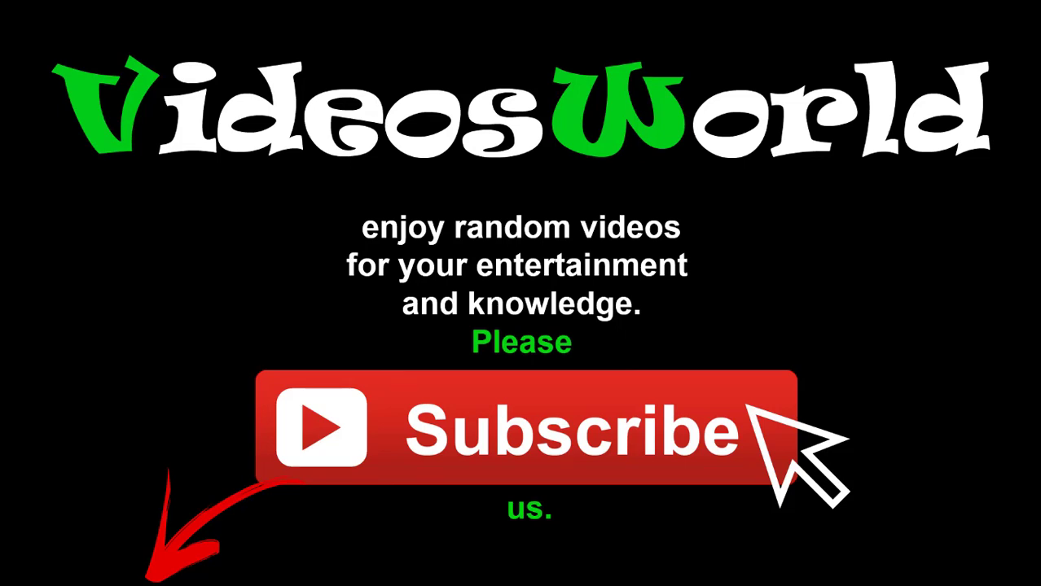